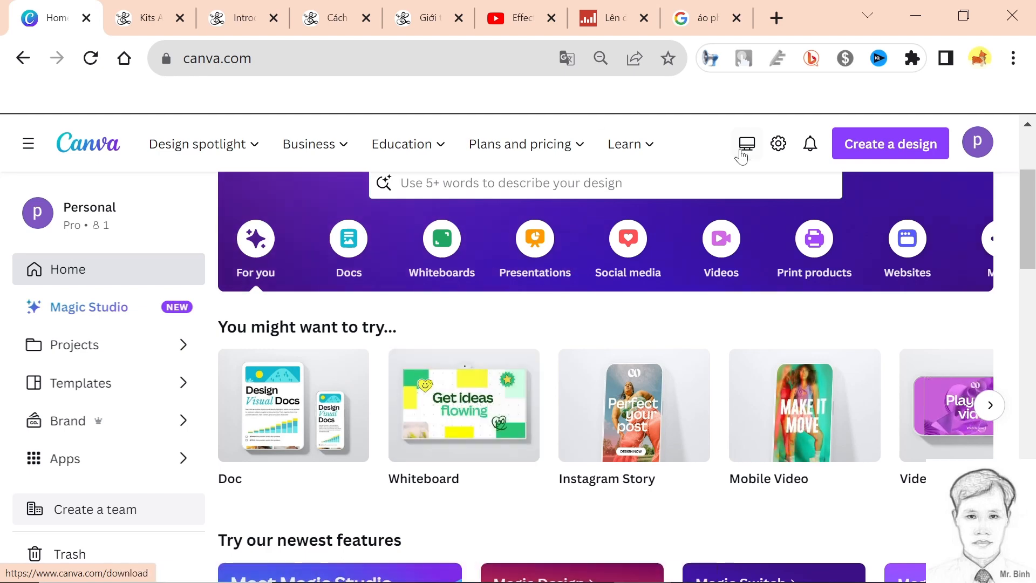
- Check the interface language in the account settings, and return to the home page
left_click(778, 145)
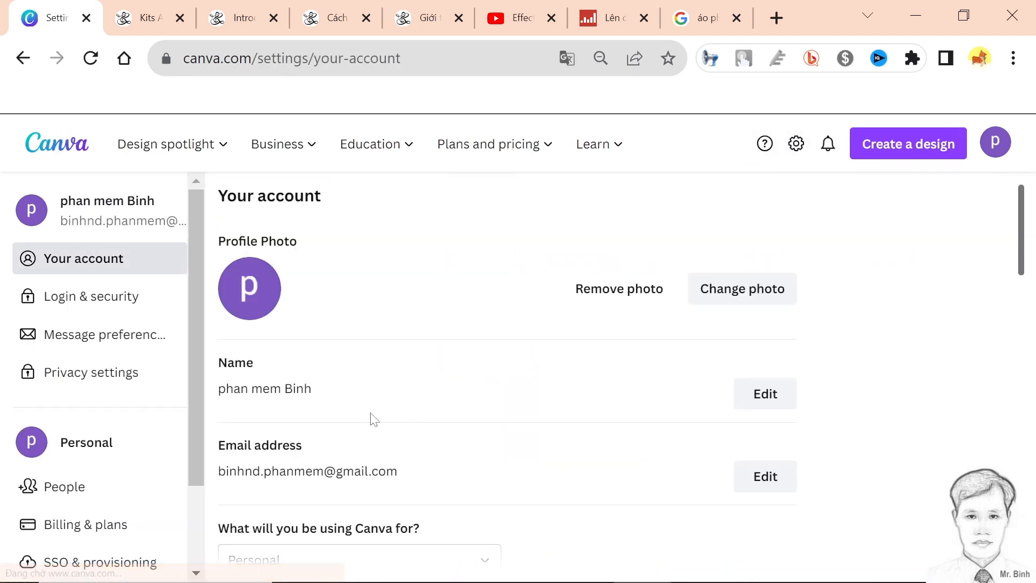
scroll(378, 419, "down", 5)
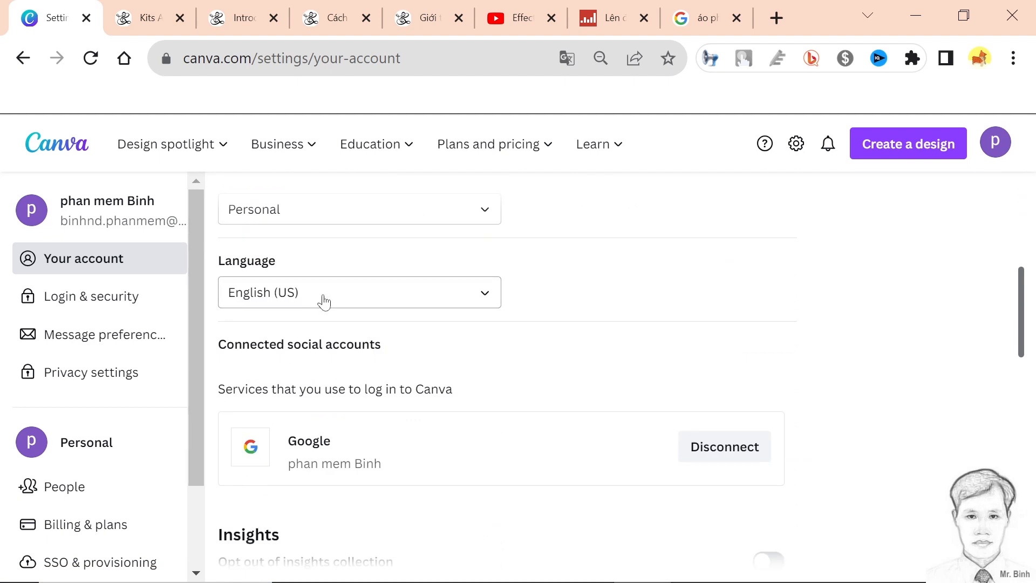
scroll(450, 348, "up", 5)
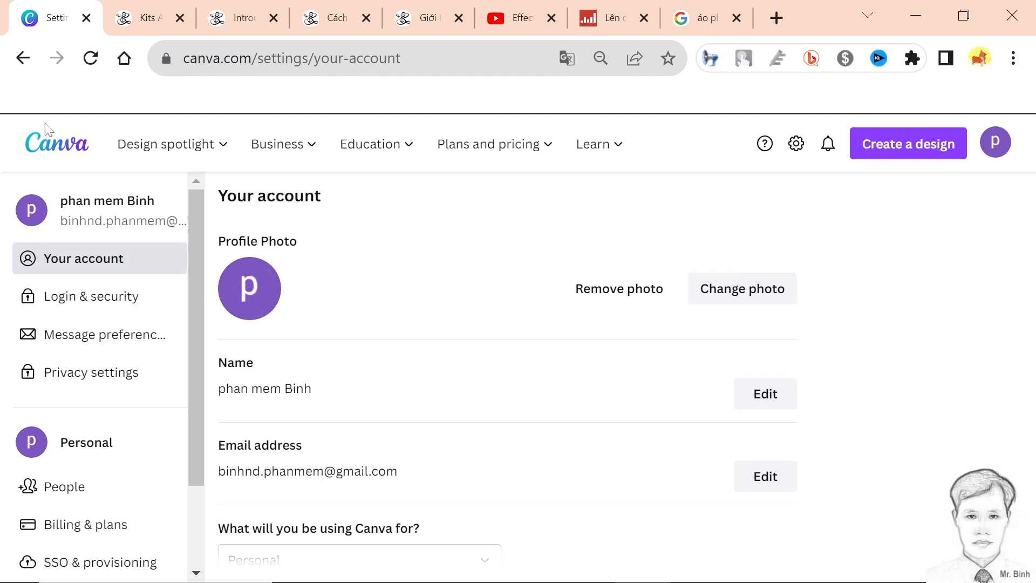
left_click(67, 147)
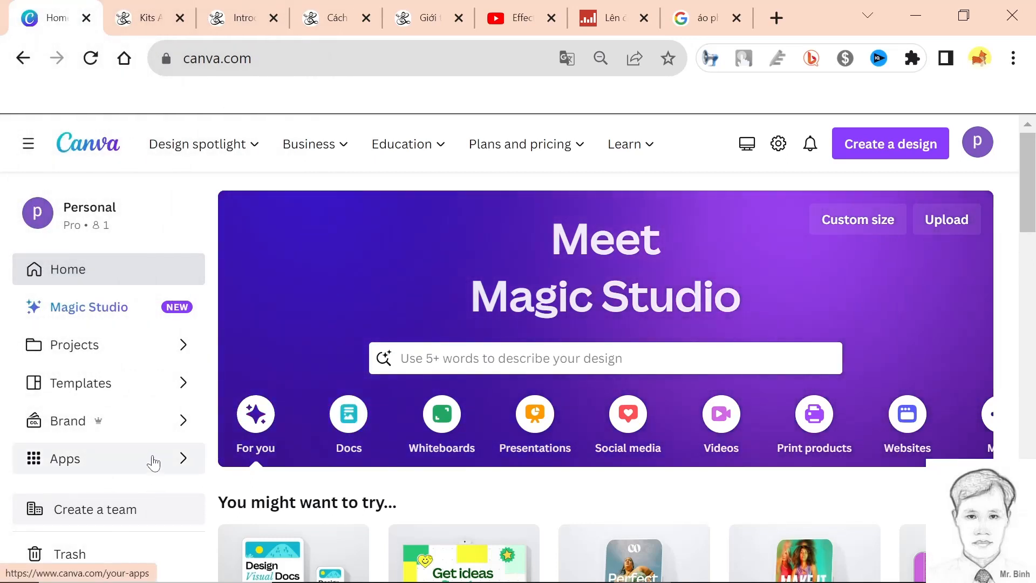
- Open the recent design "Prepare Images 1920x1080" from Projects and dismiss the translation popup
left_click(123, 354)
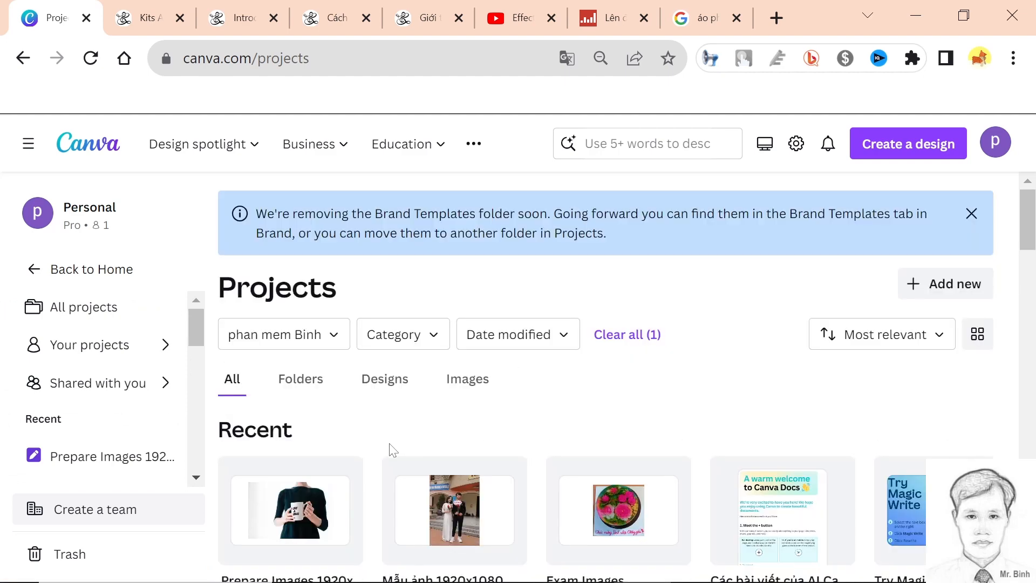
scroll(393, 451, "down", 3)
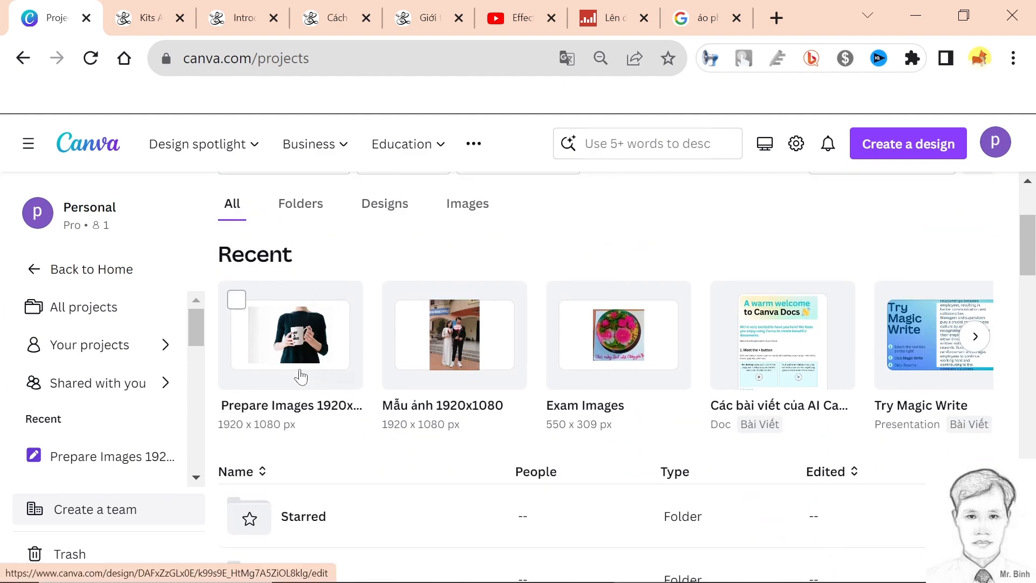
left_click(325, 339)
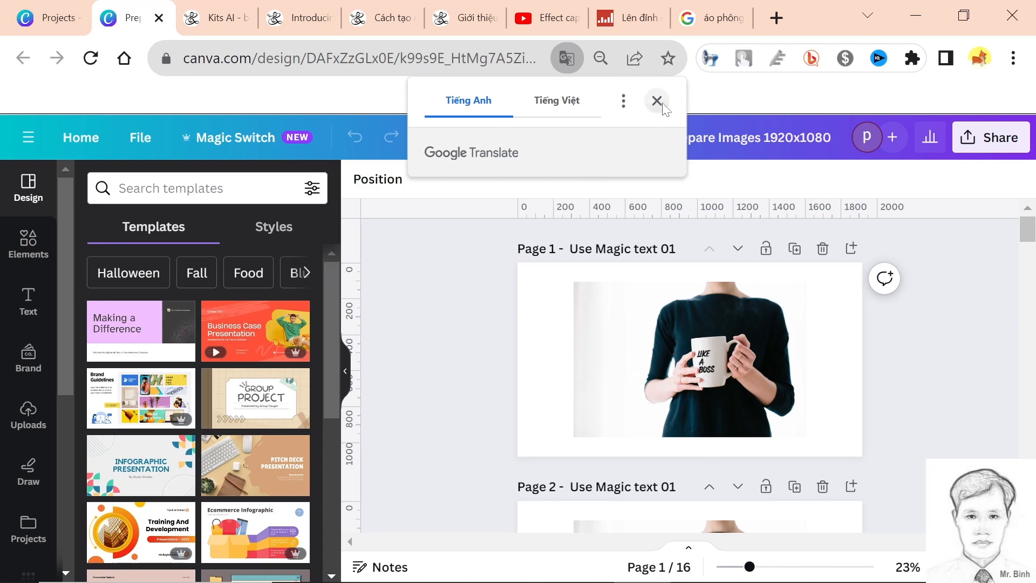
left_click(655, 101)
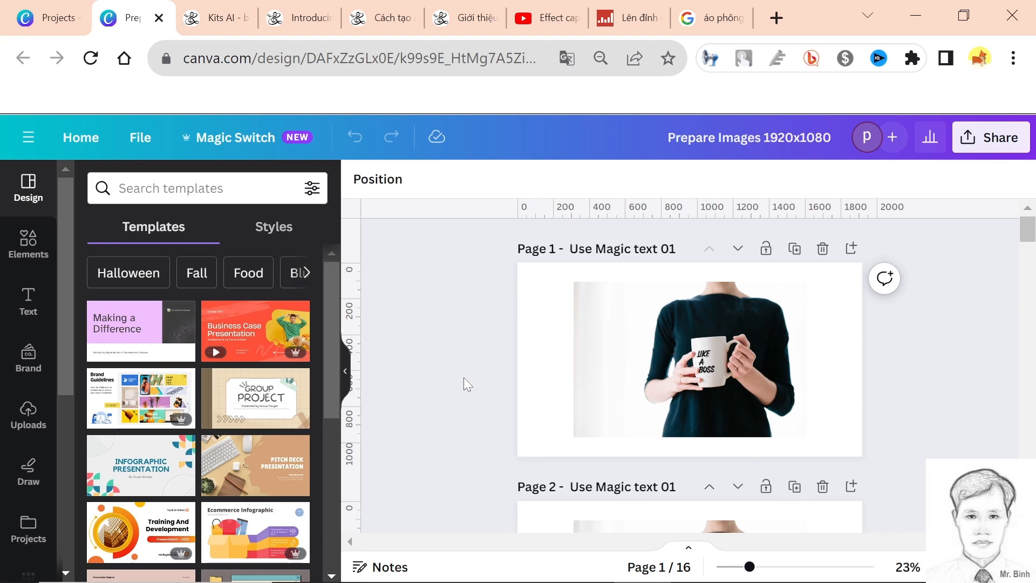
- Extract the LIKE A BOSS lettering from the mug photo on page 1 as editable text with Grab Text
left_click(649, 387)
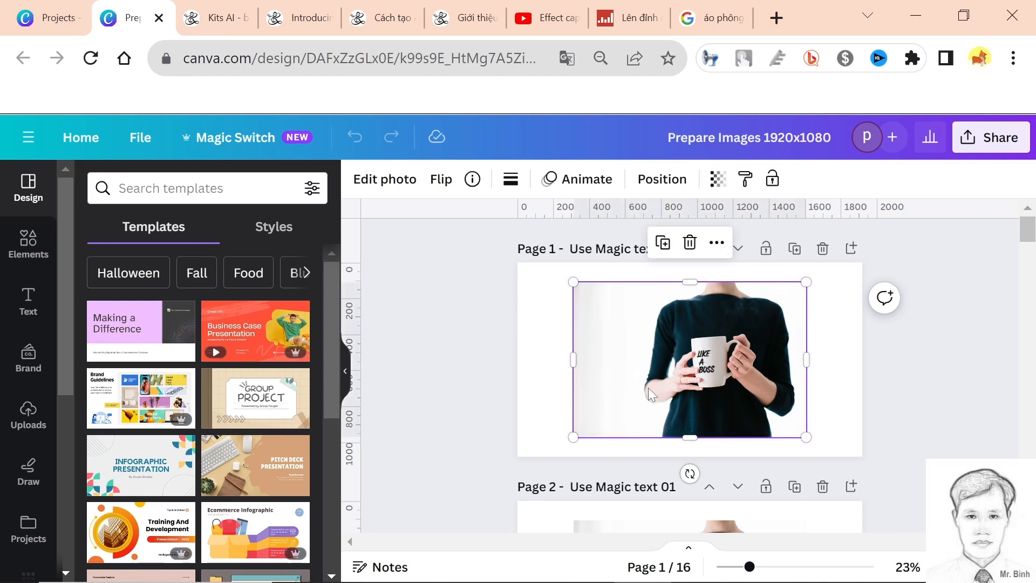
left_click(393, 192)
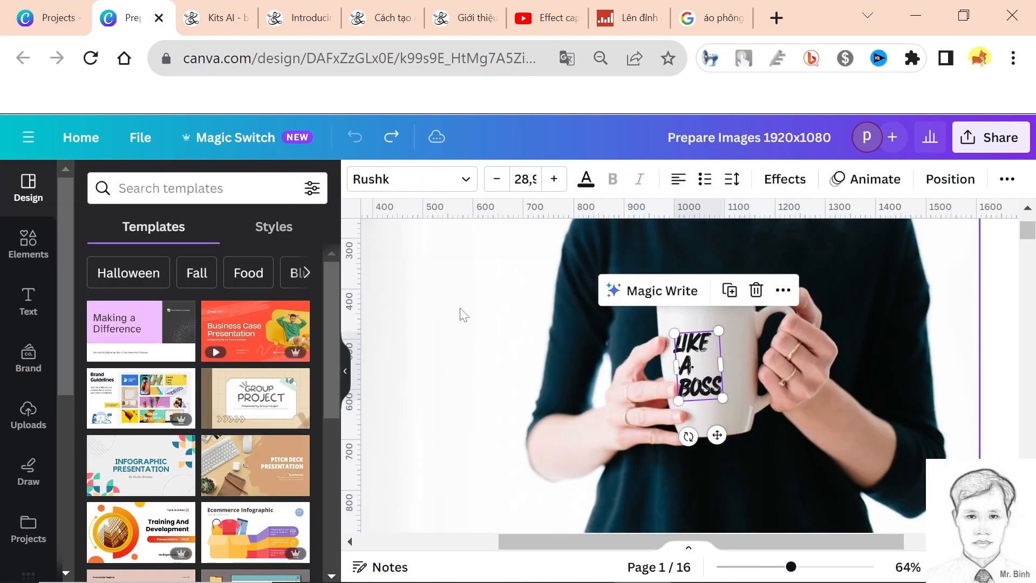
left_click(459, 308)
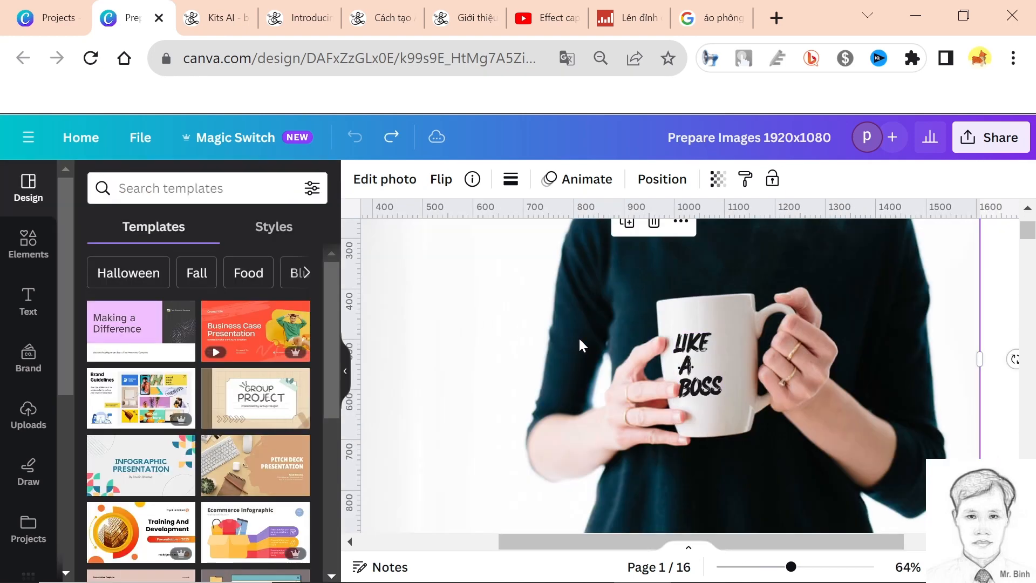
left_click(687, 368)
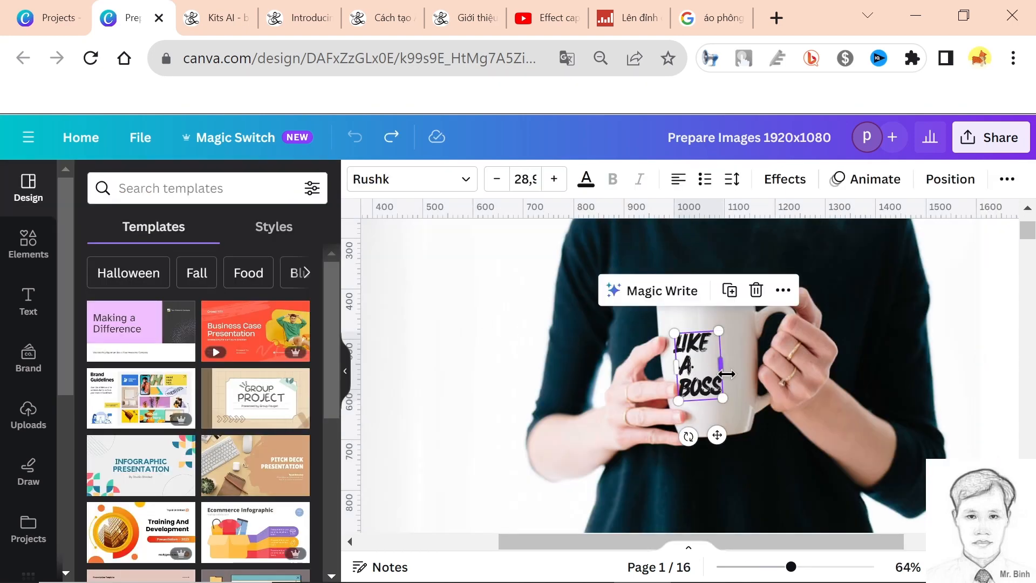
left_click(808, 374)
key("ctrl+alt+0")
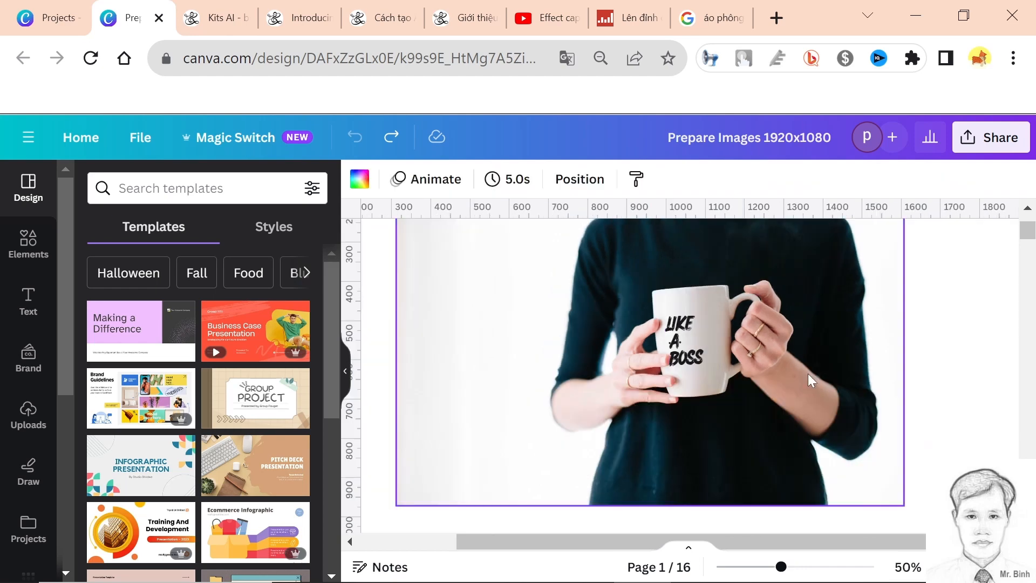
- Replace the mug lettering with MINH LONG in purple, widening its text box so each word fits on one line
left_click(683, 355)
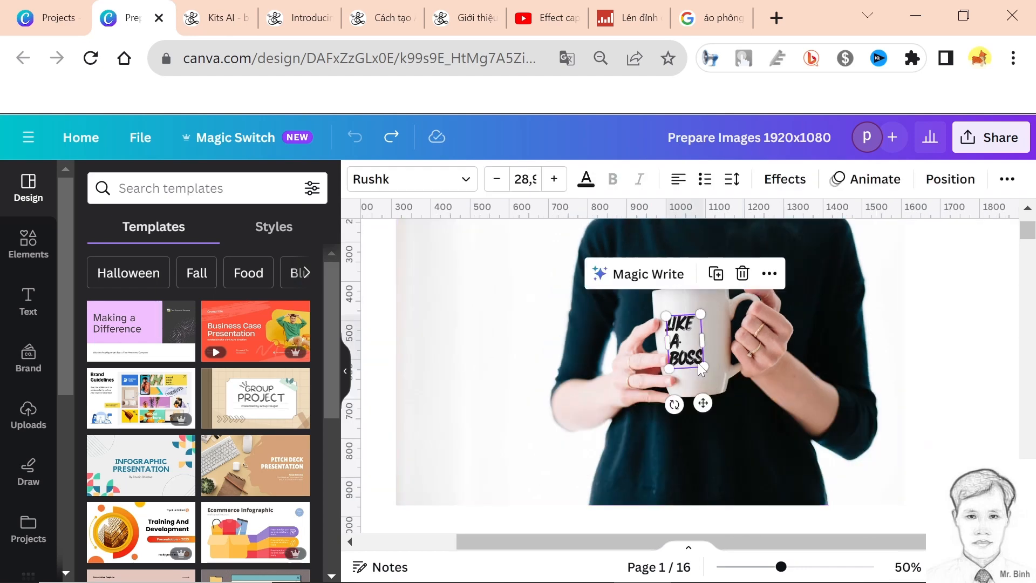
double_click(697, 362)
type("M")
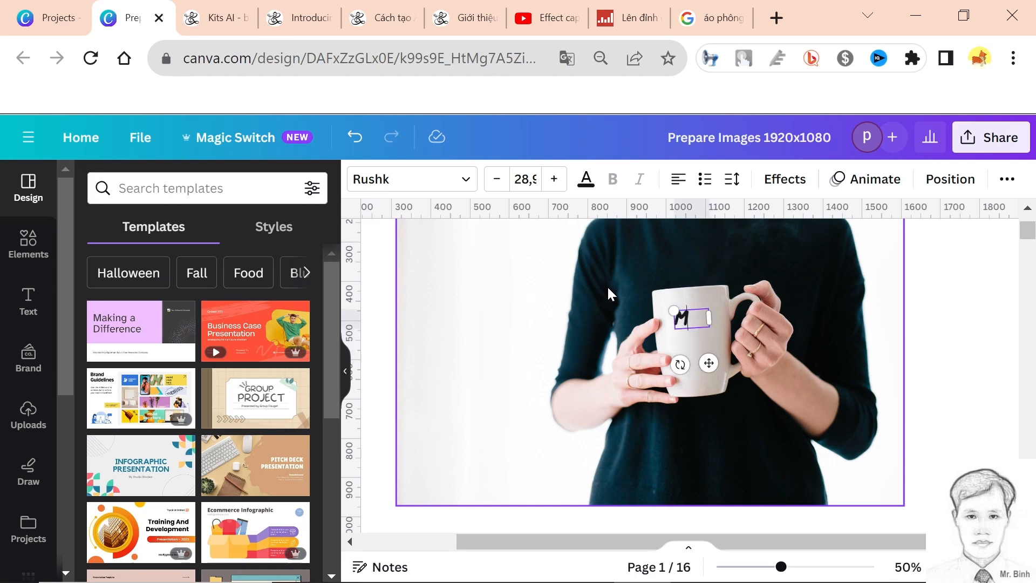
type("INH L")
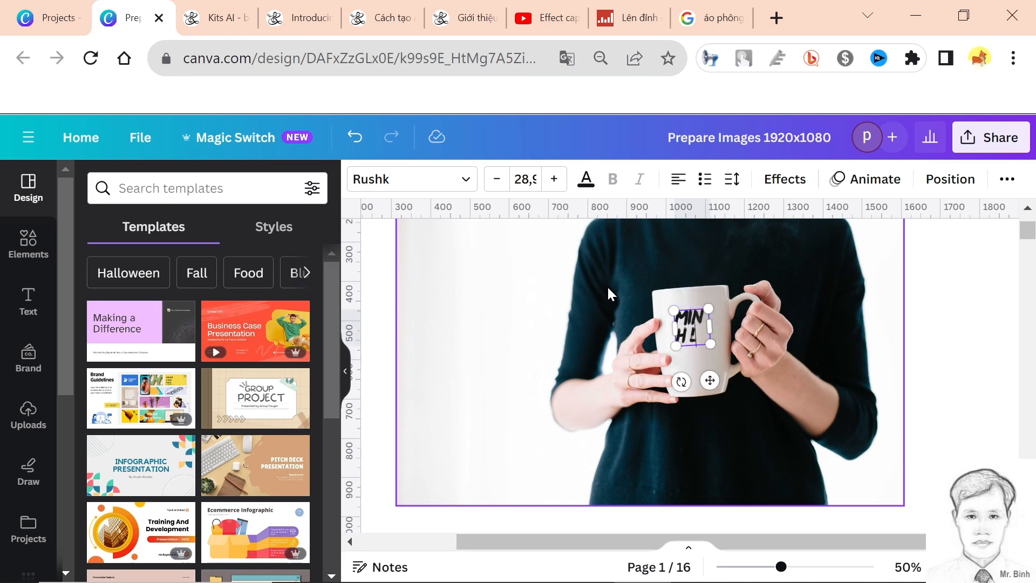
type("ONG")
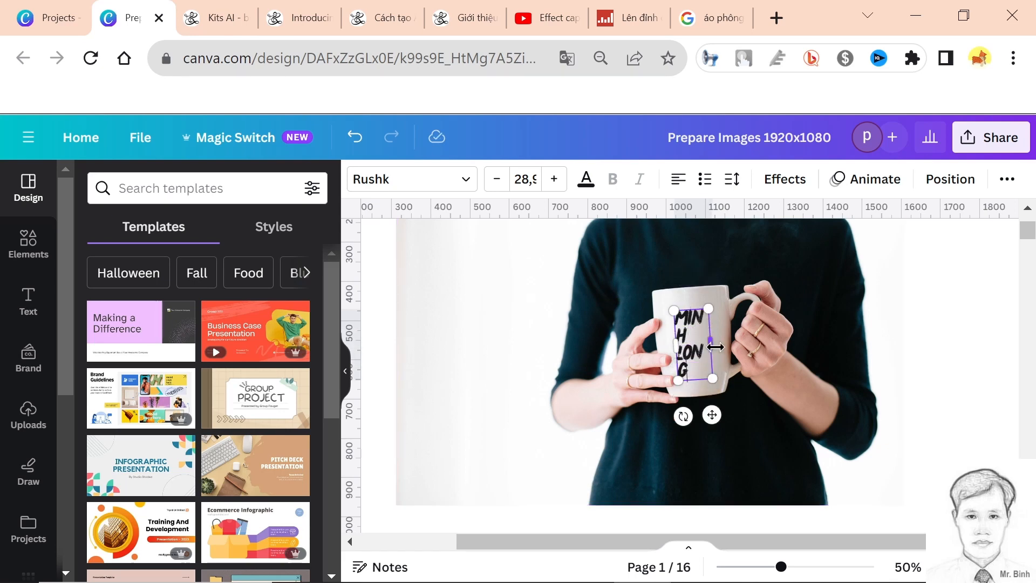
left_click_drag(715, 347, 739, 348)
left_click(652, 407)
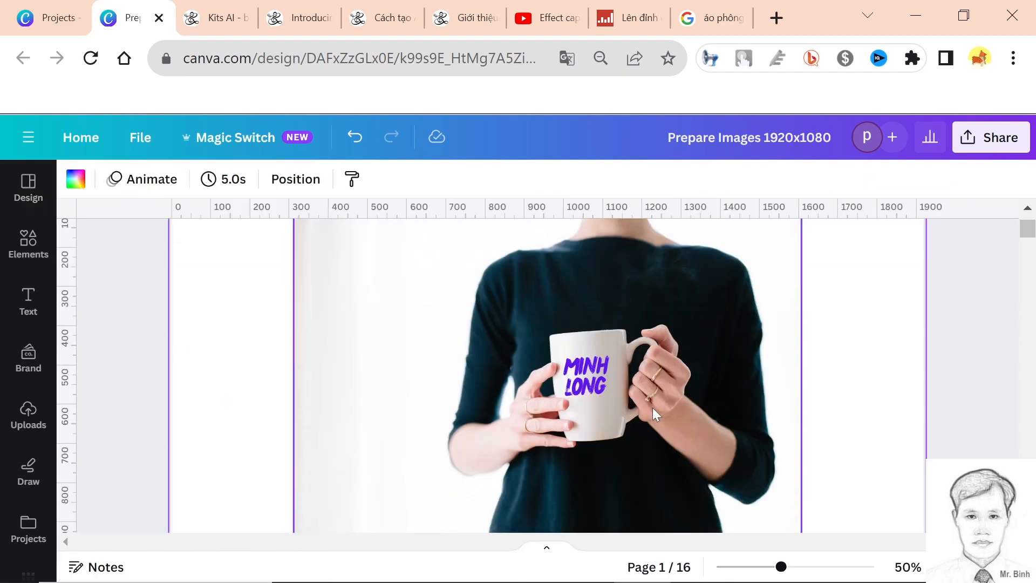
- Compare the edited mug photo on page 1 with the original copy on page 2
scroll(645, 399, "down", 2)
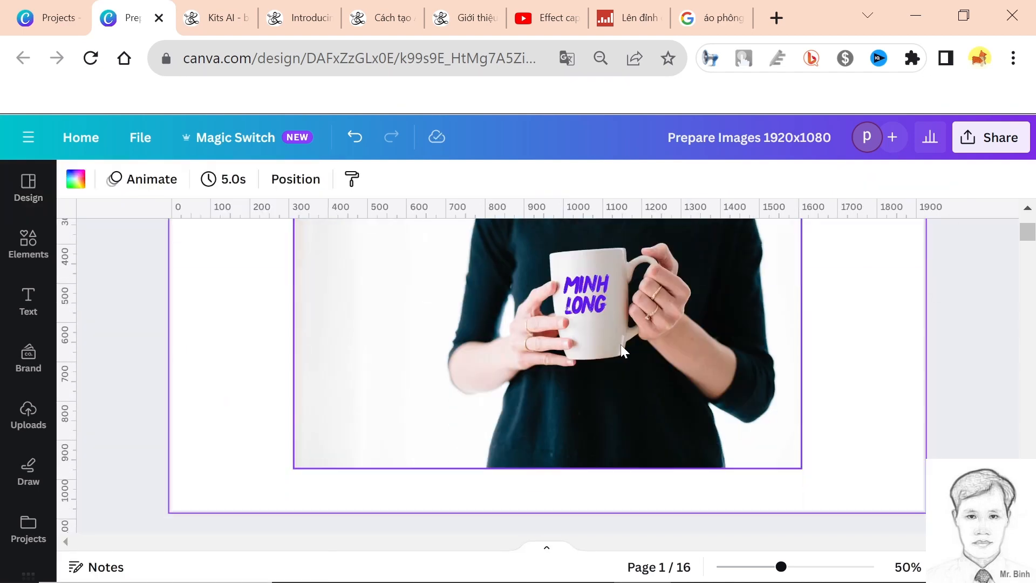
scroll(620, 344, "up", 4)
scroll(621, 344, "down", 11)
scroll(621, 345, "up", 3)
scroll(620, 345, "down", 6)
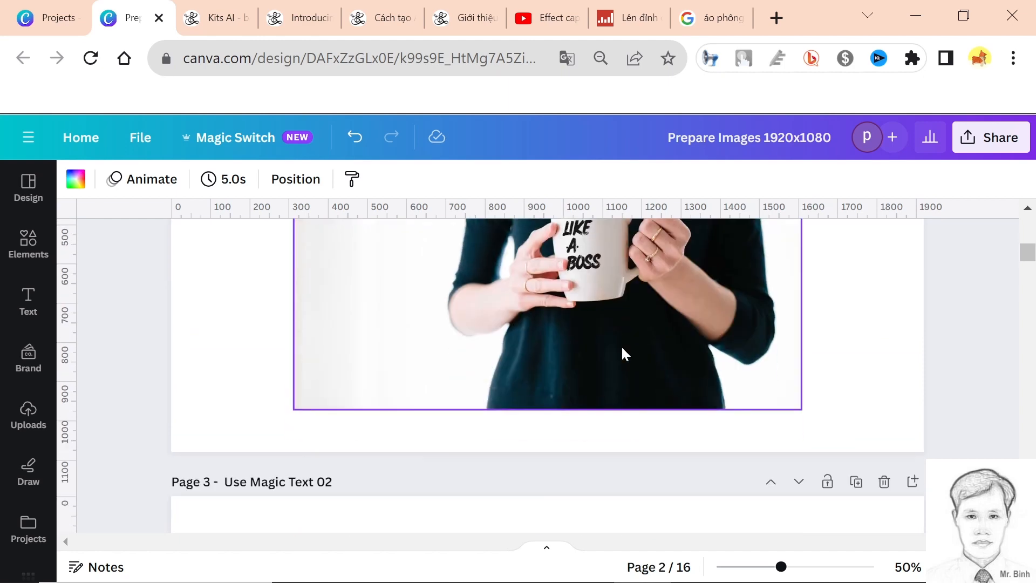
scroll(621, 344, "up", 3)
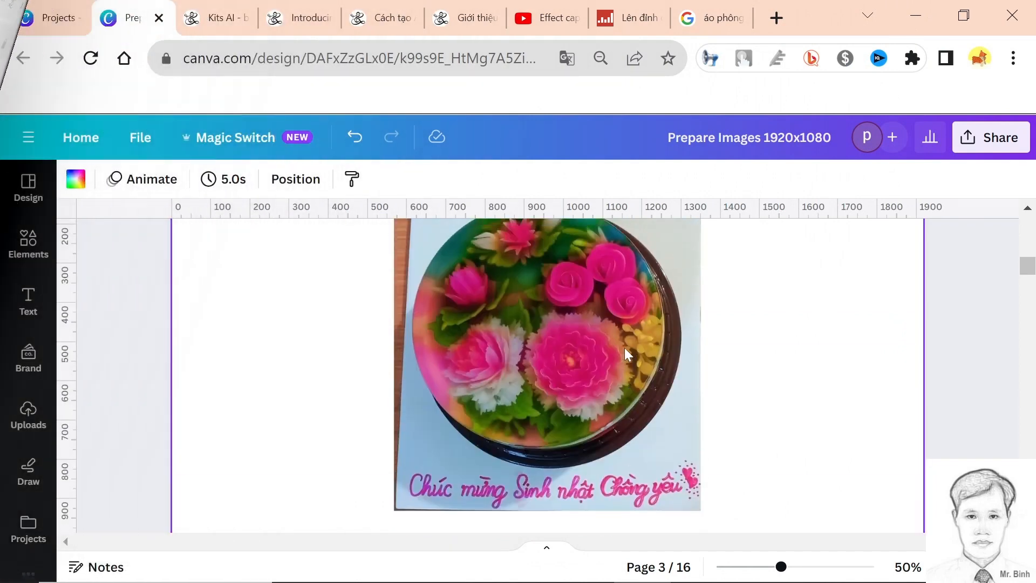
- Extract the birthday greeting from the cake photo on page 4 as editable text with Grab Text
scroll(624, 348, "down", 4)
scroll(557, 409, "down", 3)
left_click(527, 437)
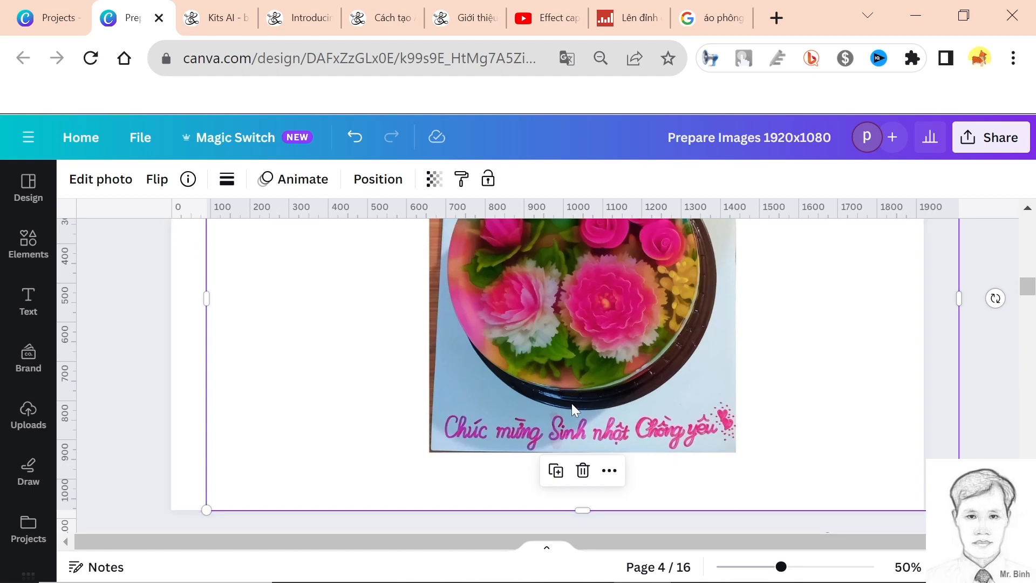
left_click(105, 182)
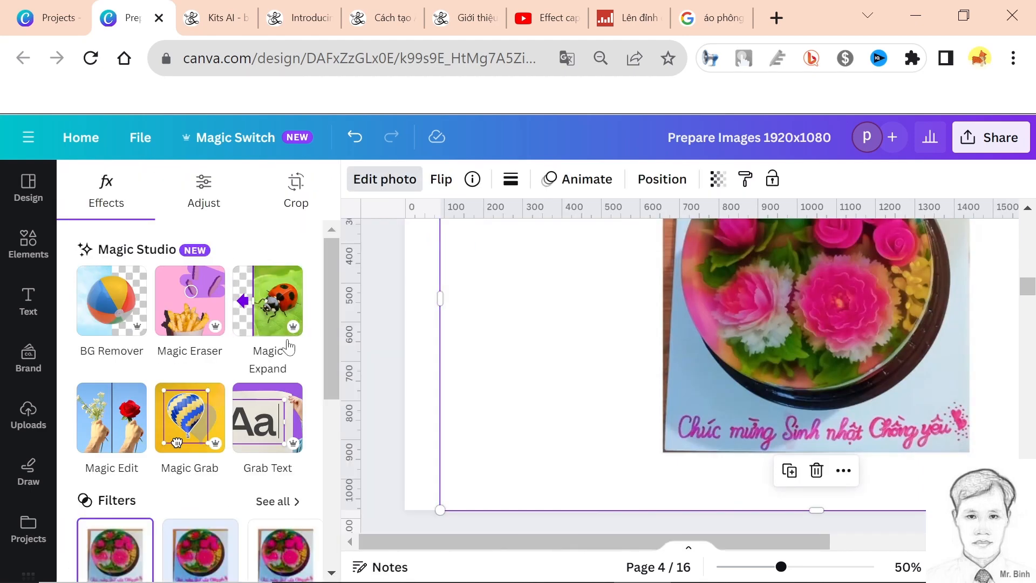
left_click(268, 435)
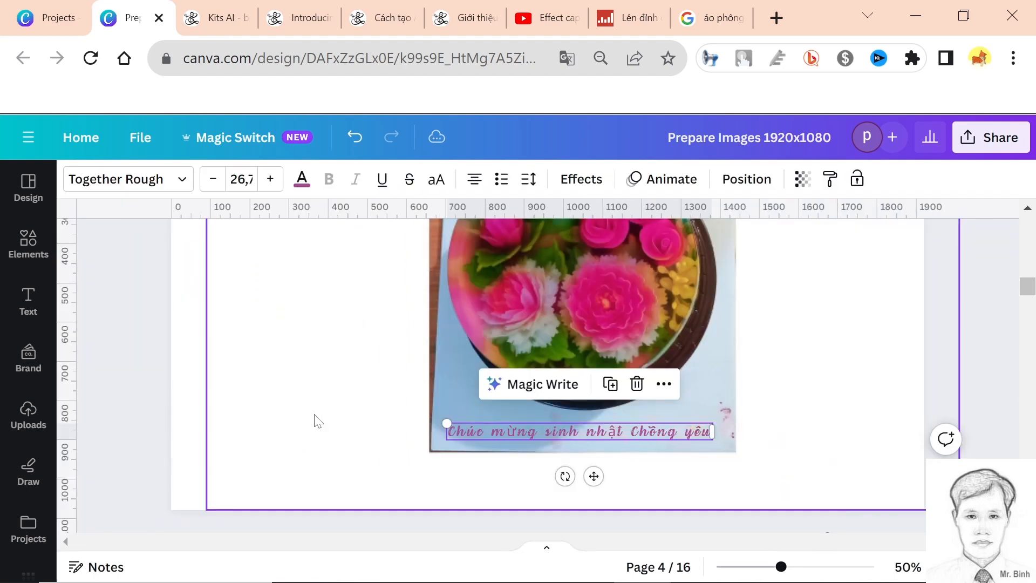
- Change the word "Chồng" to "Vợ" in the cake photo's greeting
double_click(590, 429)
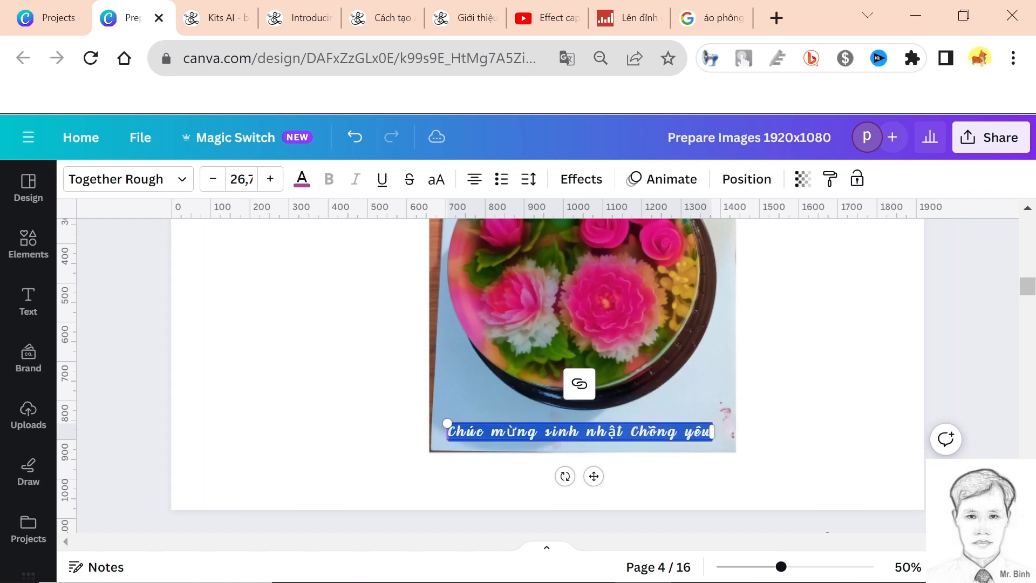
left_click(663, 431)
left_click_drag(631, 432, 669, 432)
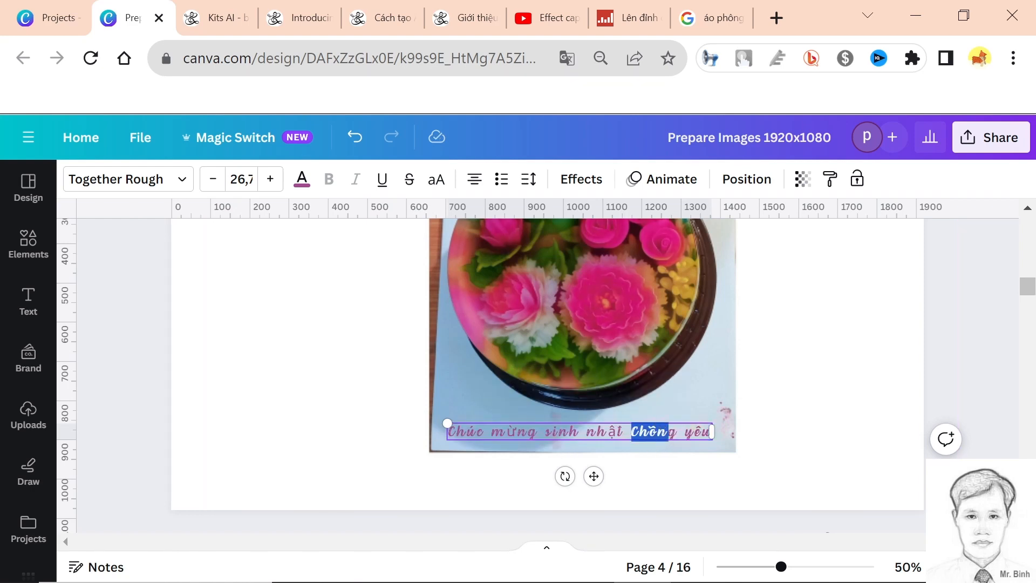
key("BackSpace")
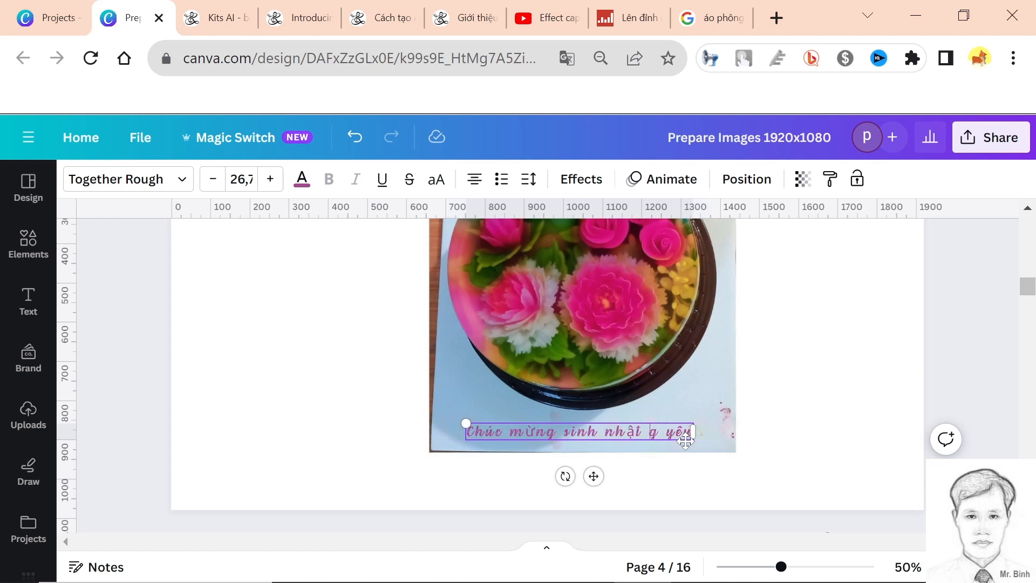
key("Delete")
type("Vợ")
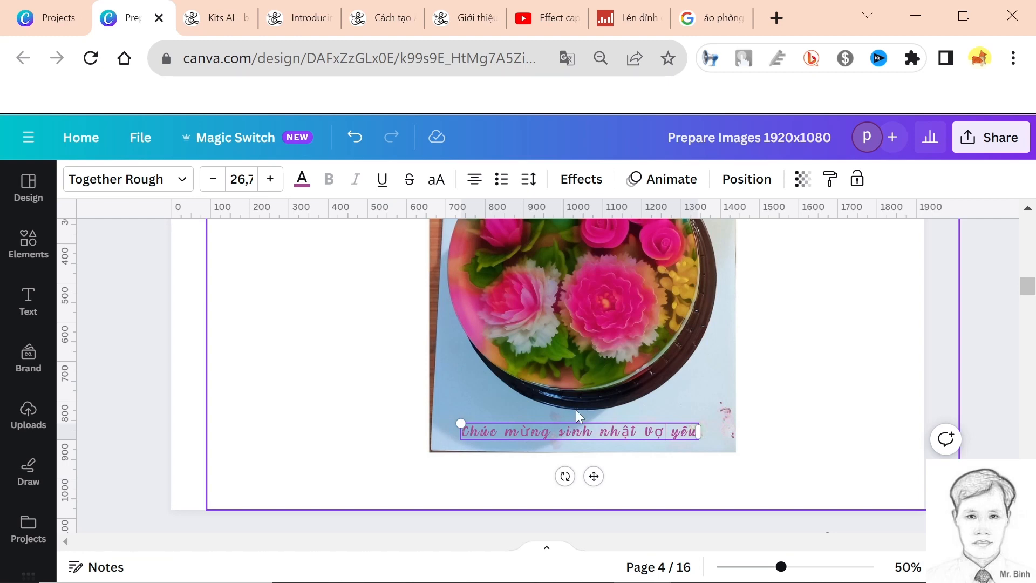
left_click(799, 397)
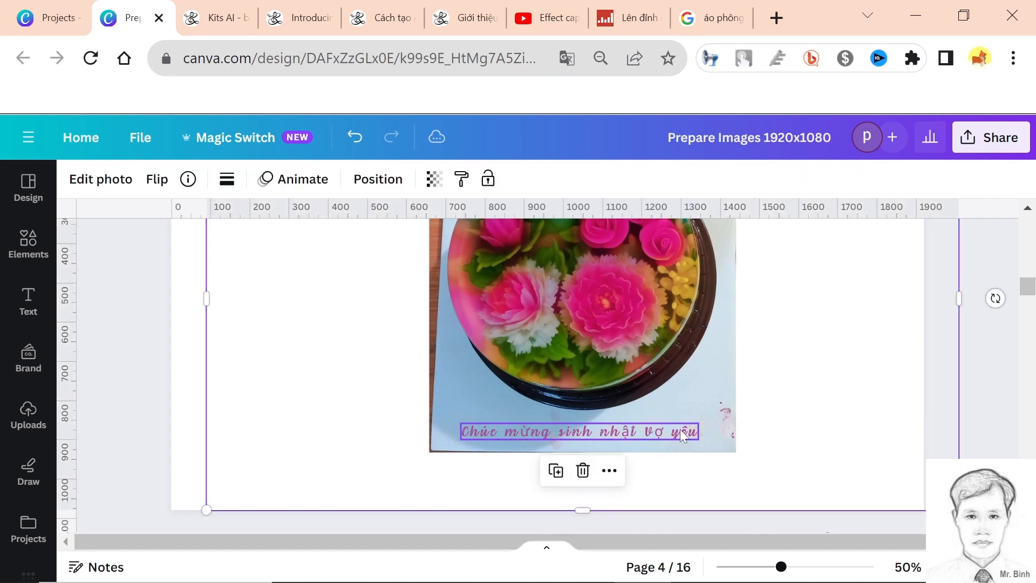
- Enlarge the greeting to a font size of about 32.4 to span the cake photo's width, and change its text color
left_click(695, 430)
left_click_drag(701, 421, 715, 421)
left_click_drag(457, 417, 435, 420)
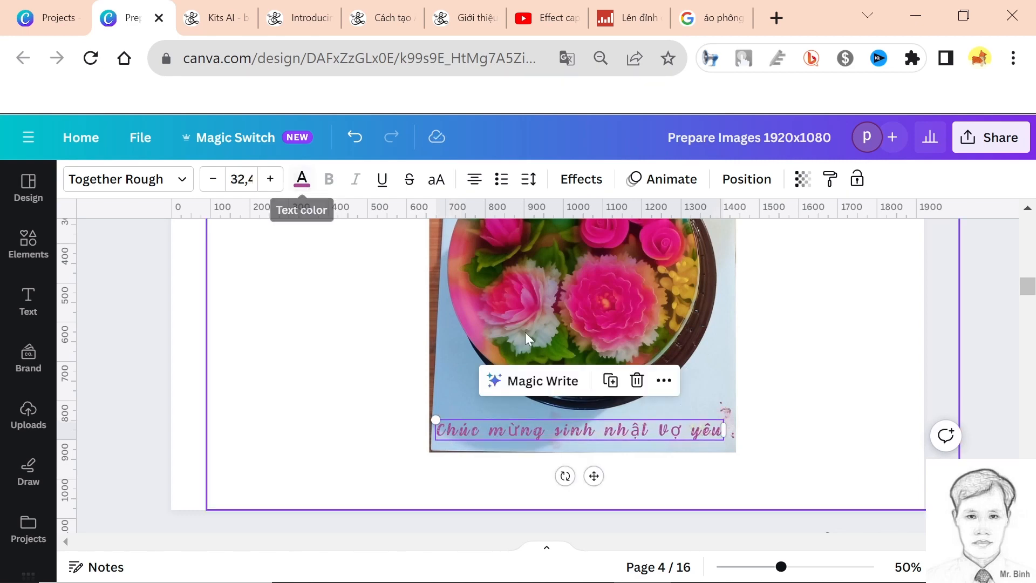
left_click(800, 432)
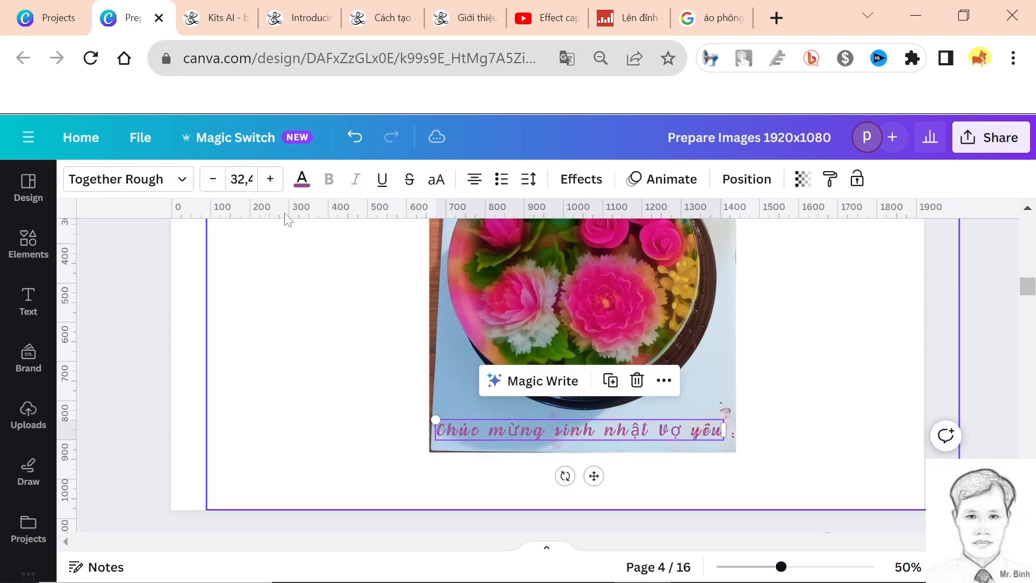
left_click(301, 179)
left_click(249, 445)
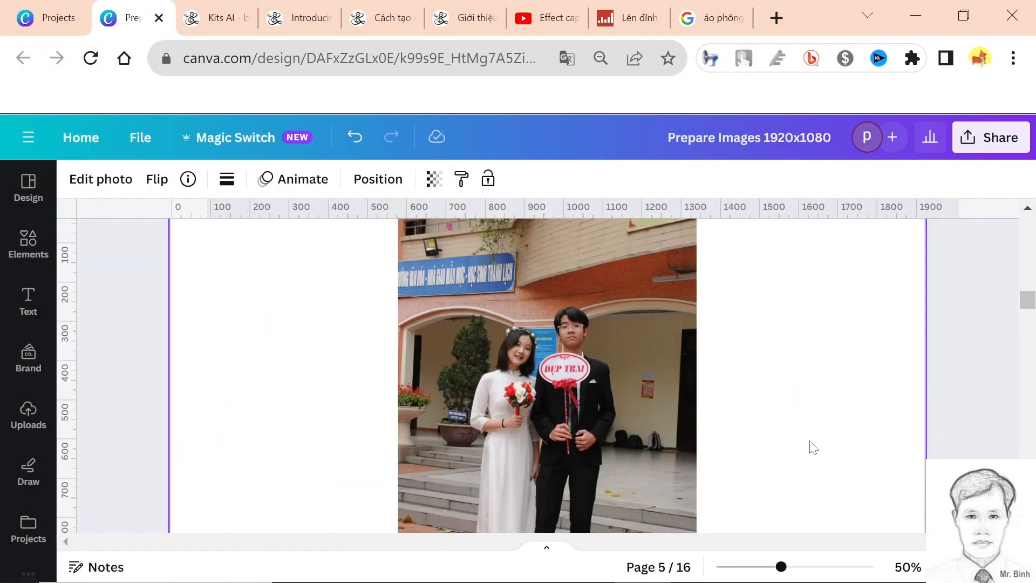
- Separate the couple from the background of the photo on page 6 with Magic Grab
scroll(763, 393, "down", 9)
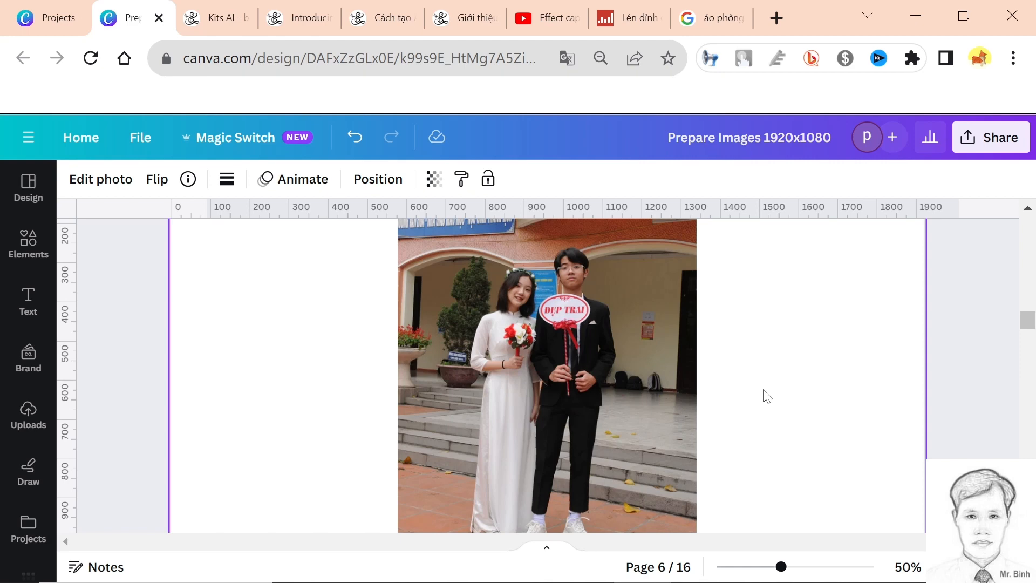
left_click(656, 399)
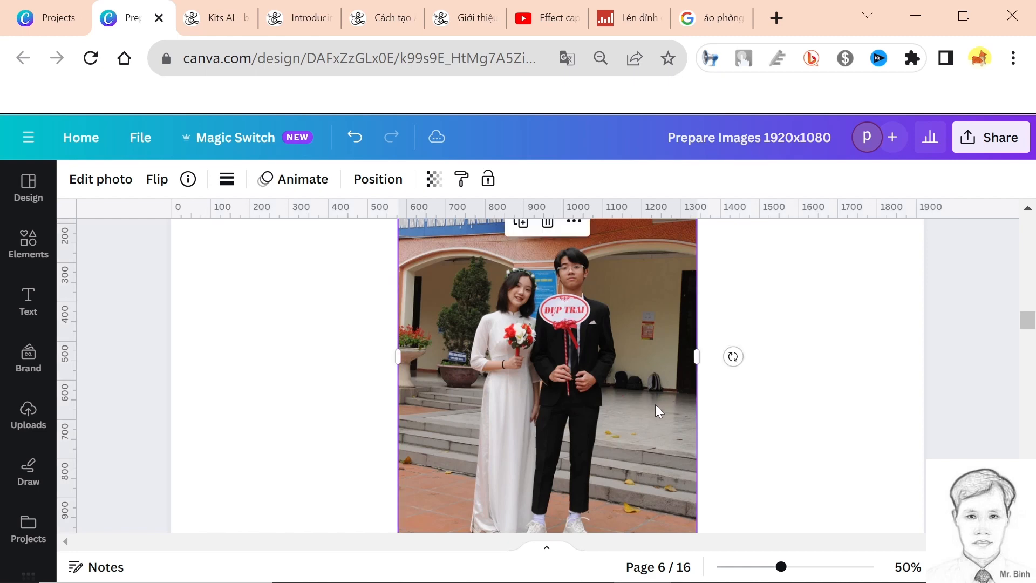
left_click(108, 183)
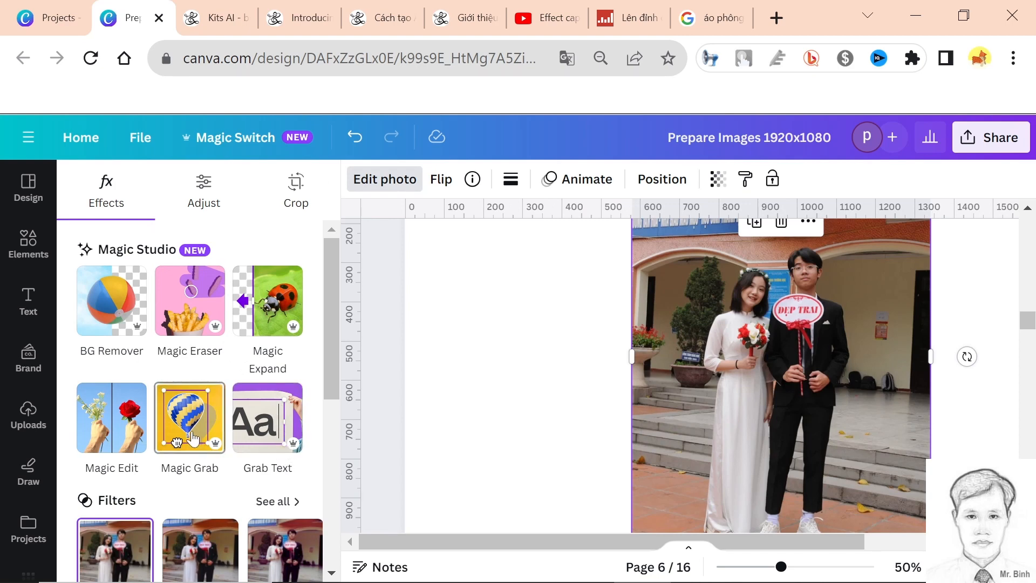
left_click(193, 437)
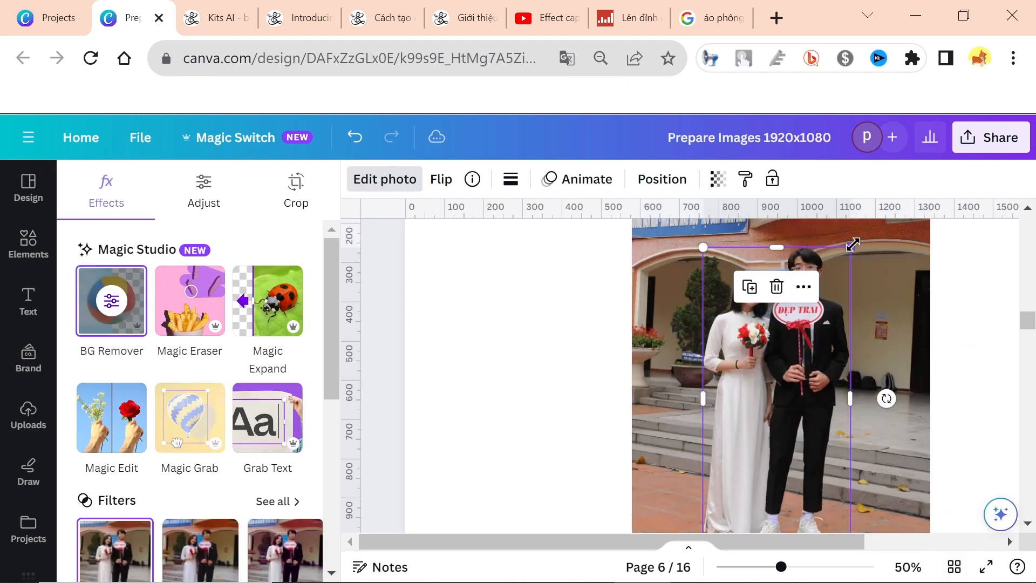
- Shrink the grabbed couple to about half size and place them farther back, above the steps on the photo's right side
left_click_drag(850, 247, 796, 356)
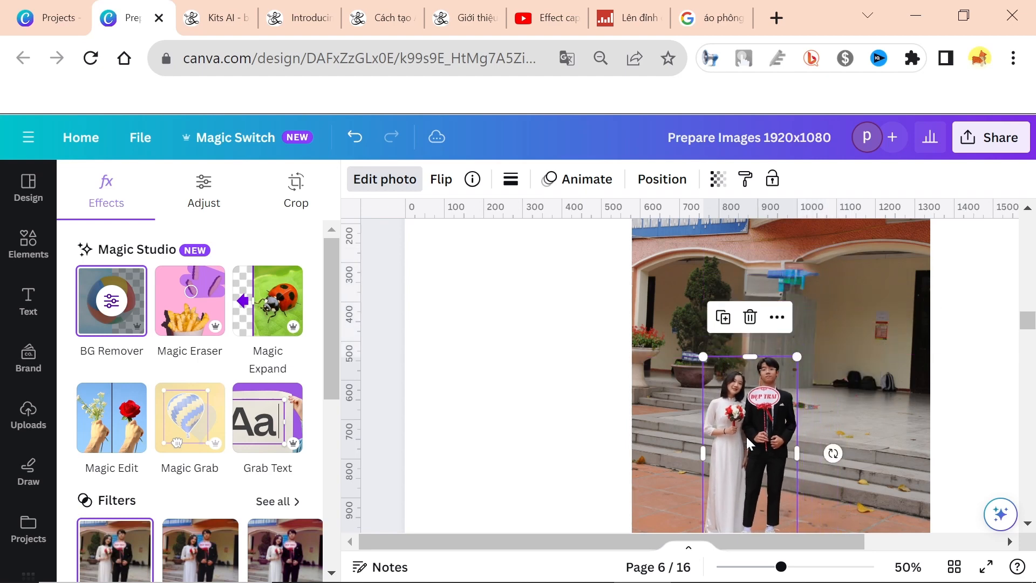
left_click_drag(797, 417, 865, 373)
left_click_drag(864, 311, 851, 338)
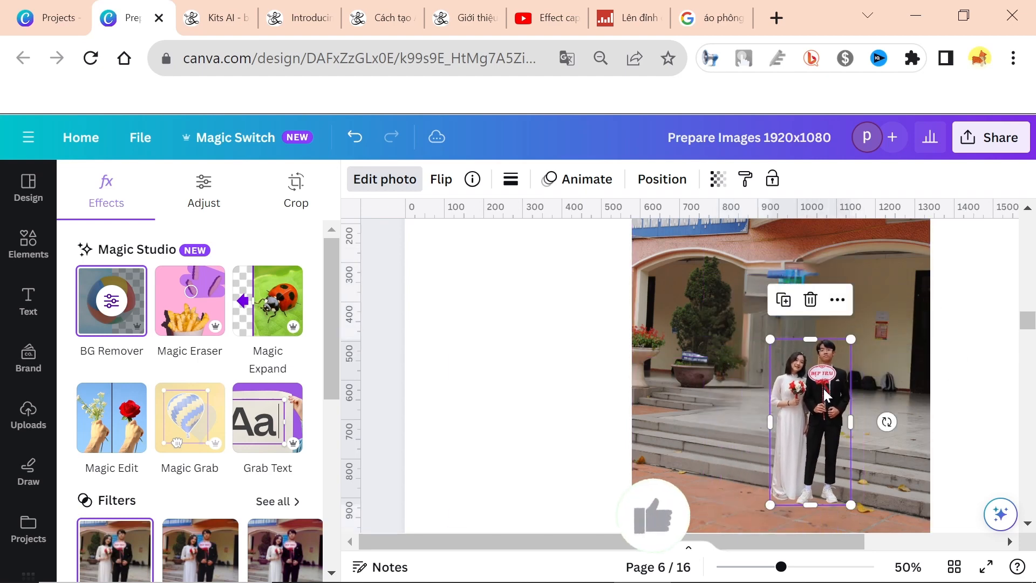
left_click_drag(828, 384, 861, 319)
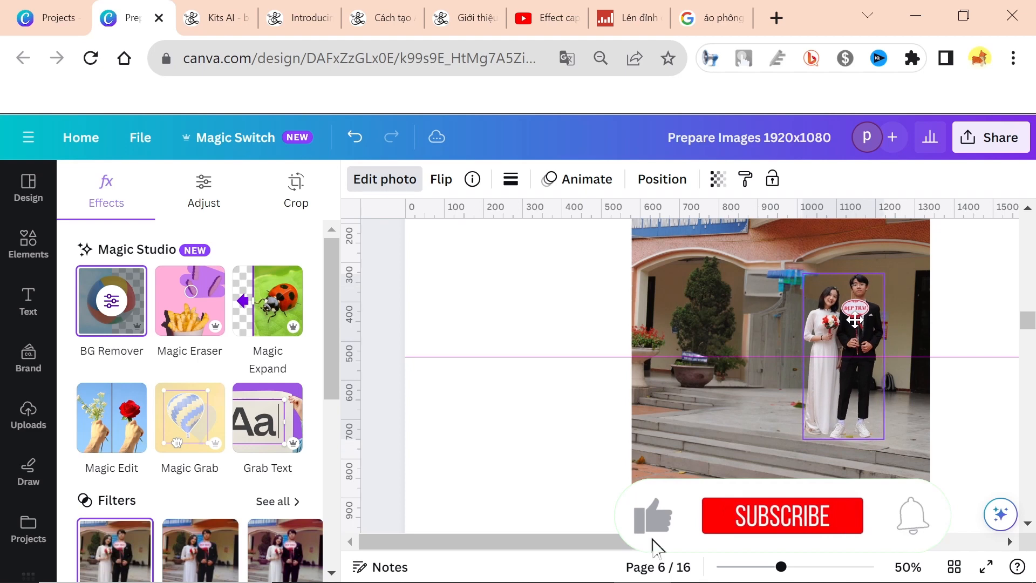
left_click_drag(884, 274, 878, 284)
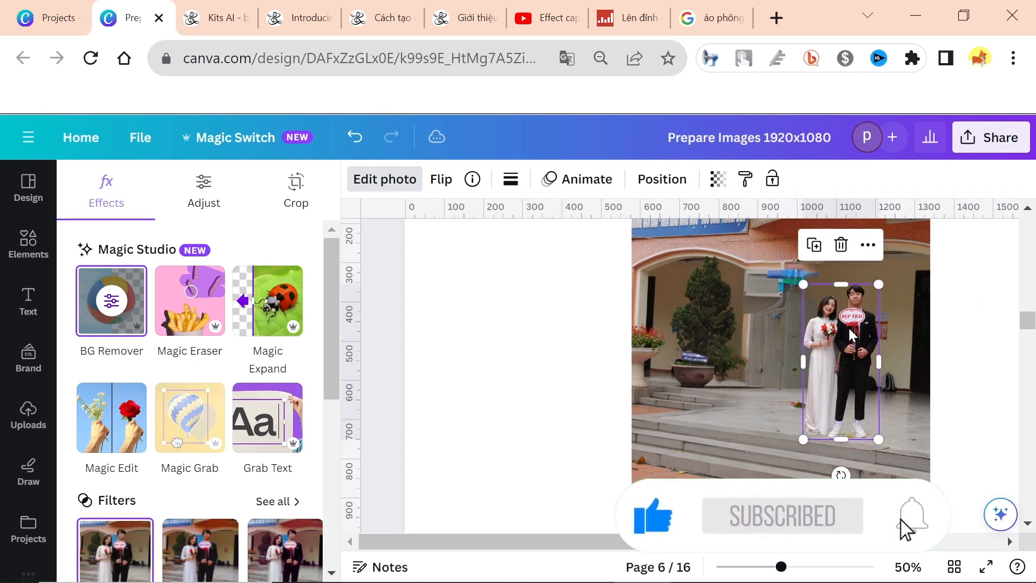
left_click_drag(848, 343, 841, 354)
left_click_drag(875, 282, 871, 288)
left_click_drag(843, 337, 858, 328)
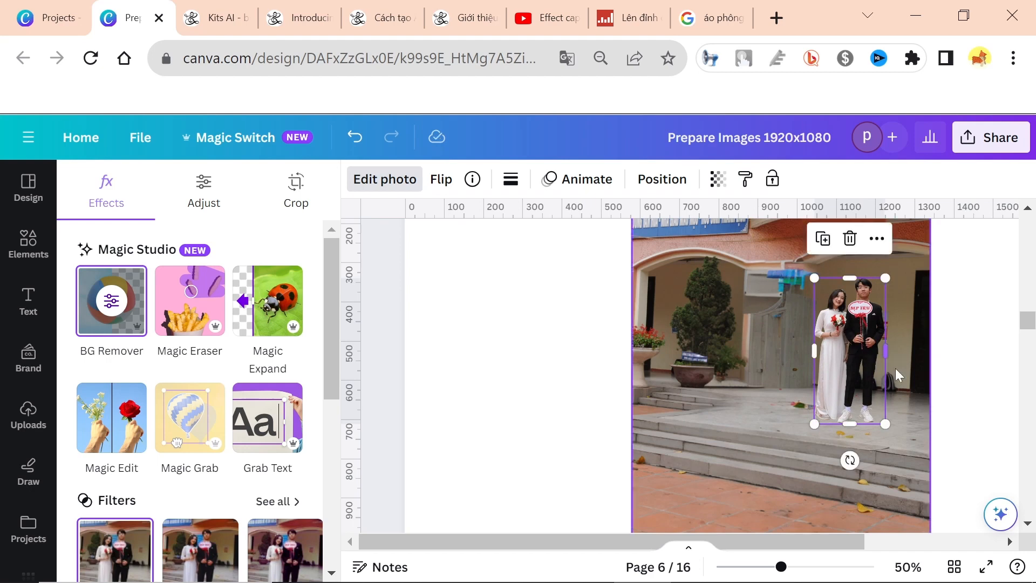
left_click(899, 400)
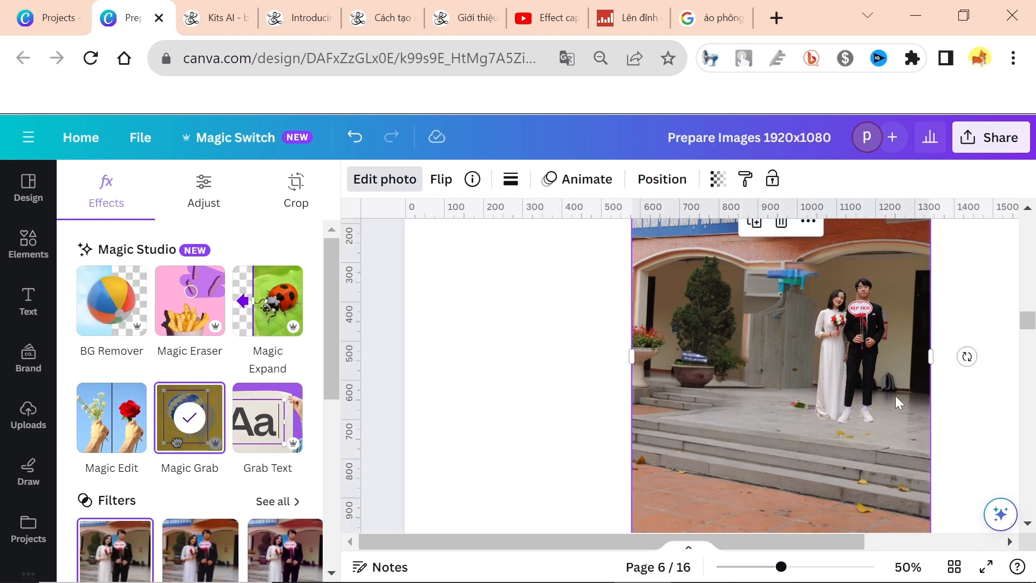
- Compare the edited couple photo on page 6 with the original copy on page 5
scroll(783, 427, "up", 3)
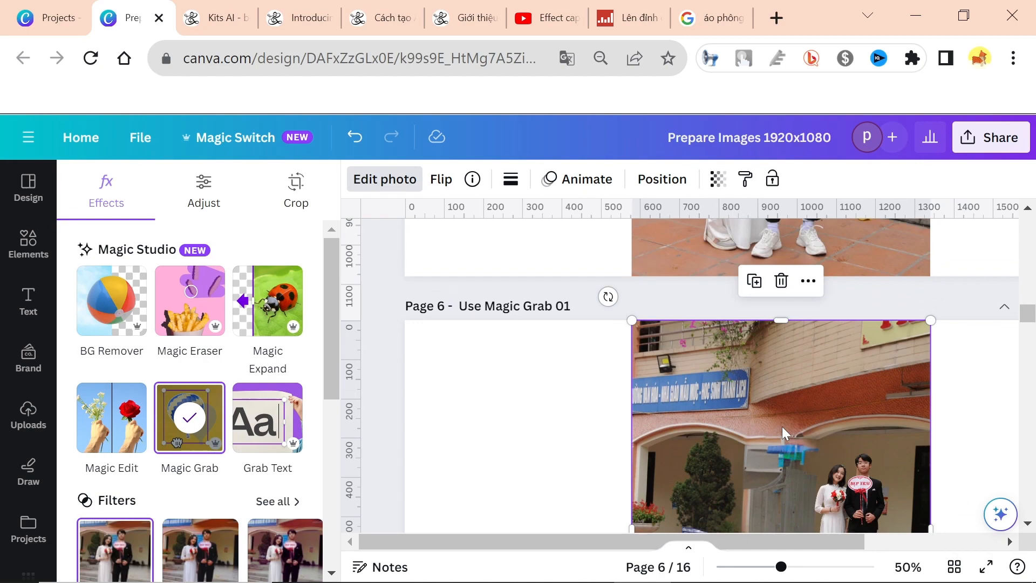
scroll(782, 426, "up", 7)
scroll(782, 426, "down", 9)
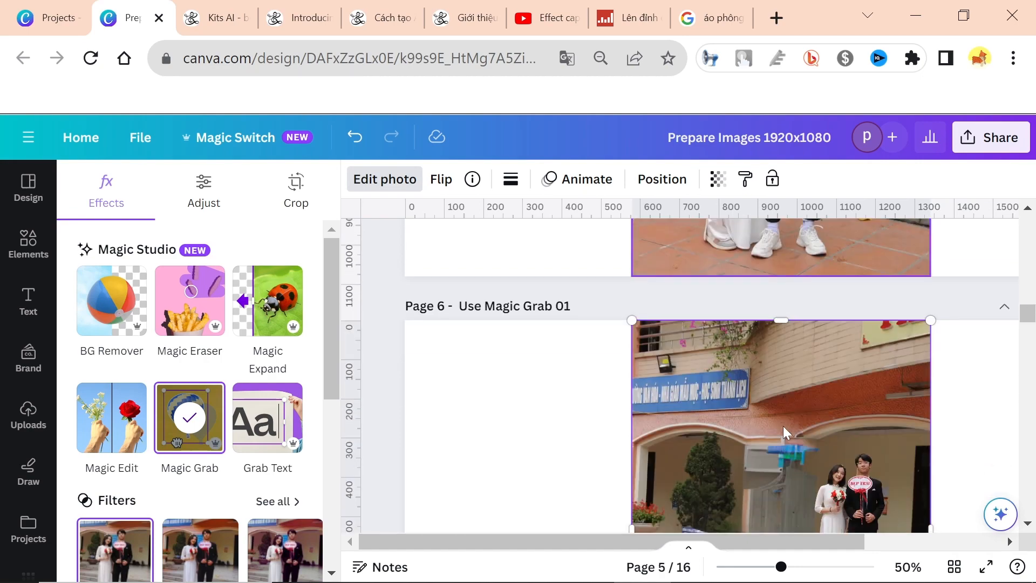
scroll(830, 430, "down", 3)
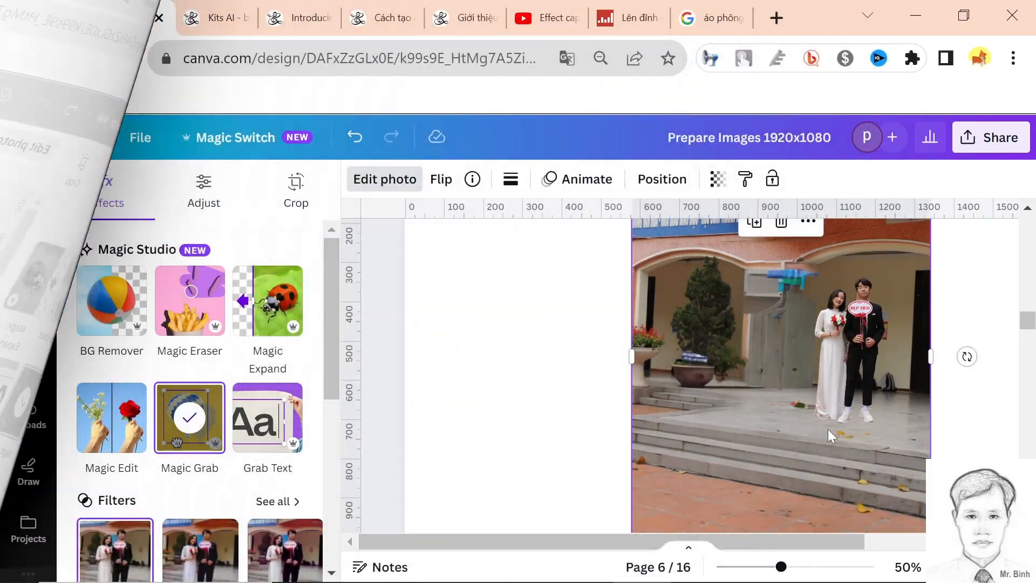
- Separate the two sheep from the background of the photo on page 8 with Magic Grab
scroll(831, 432, "down", 5)
scroll(835, 438, "up", 3)
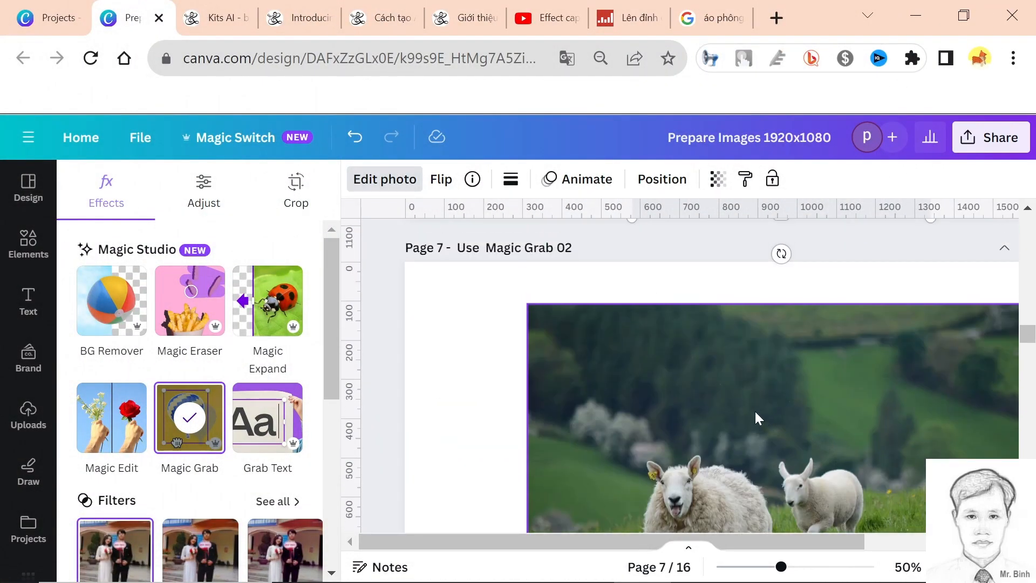
scroll(767, 409, "down", 3)
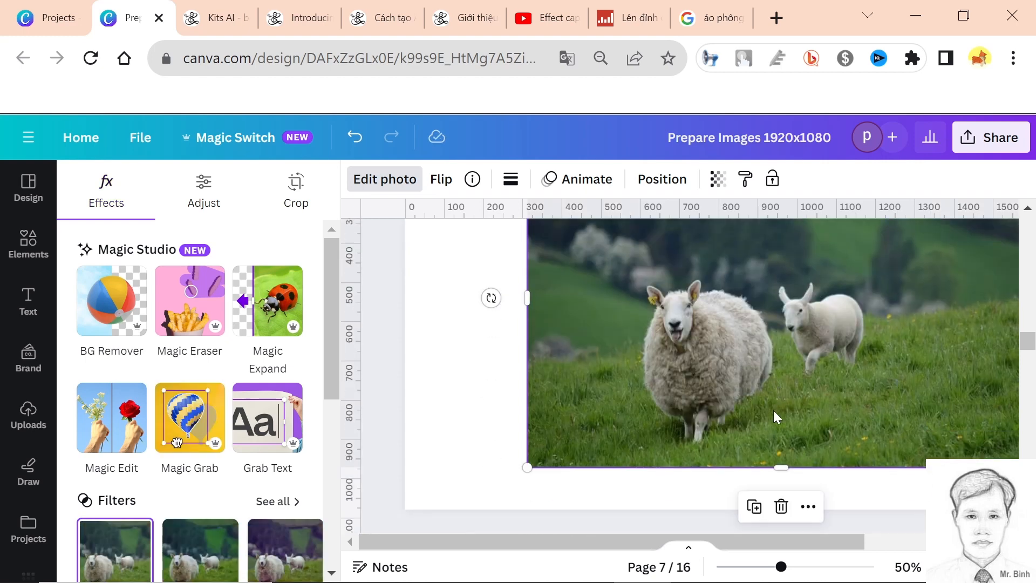
scroll(773, 410, "down", 5)
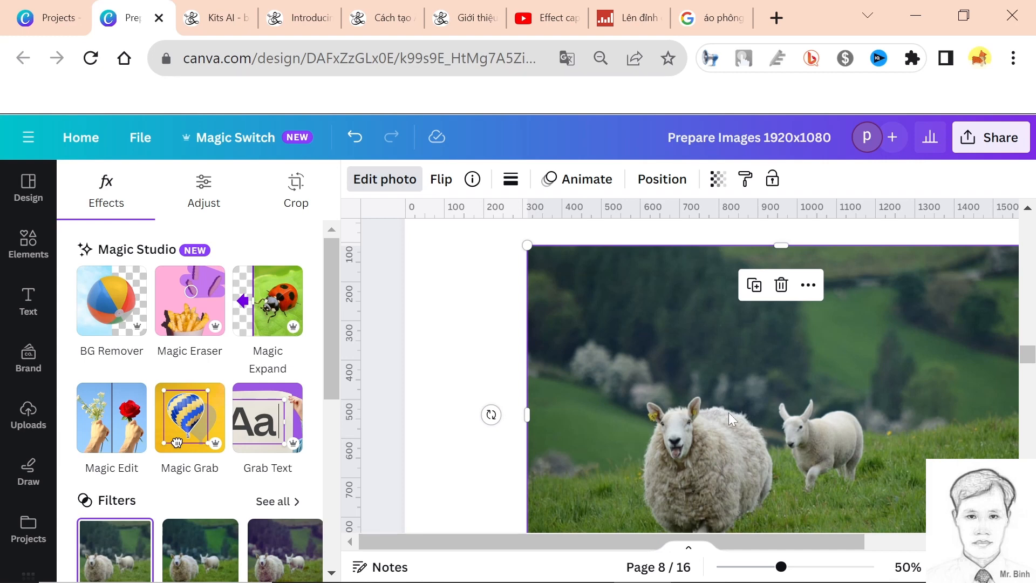
scroll(833, 423, "down", 4)
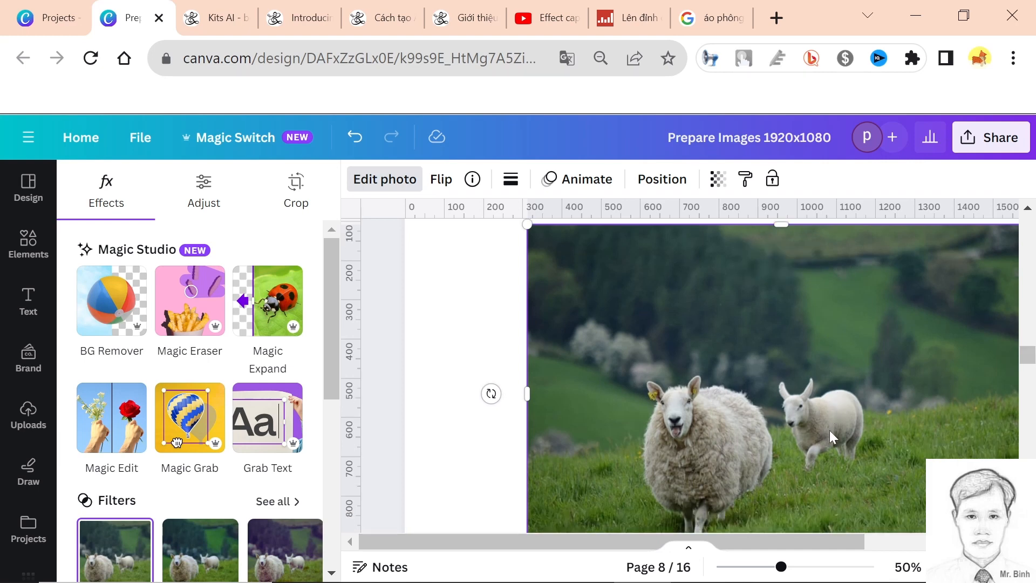
scroll(815, 429, "up", 4)
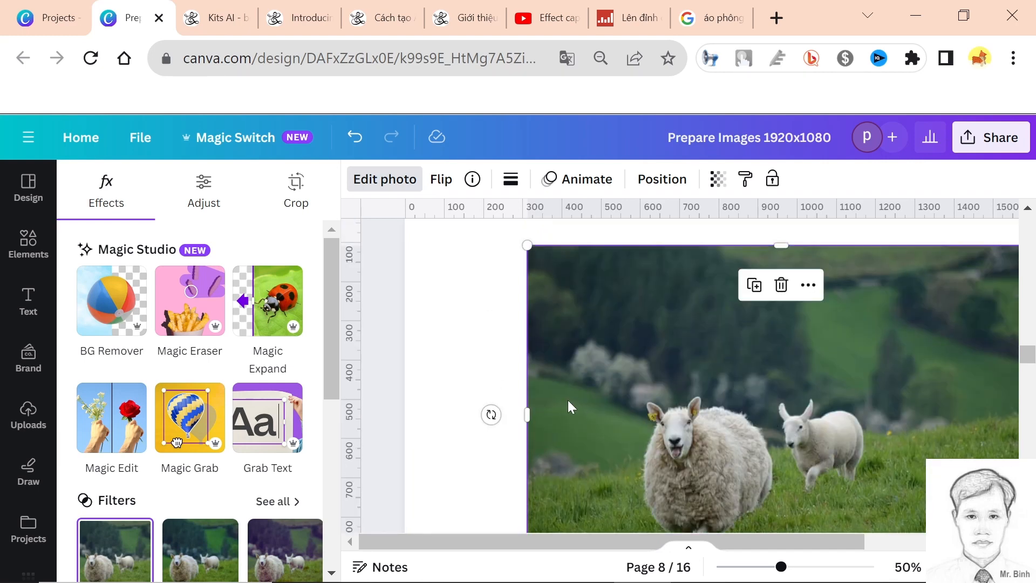
left_click(390, 184)
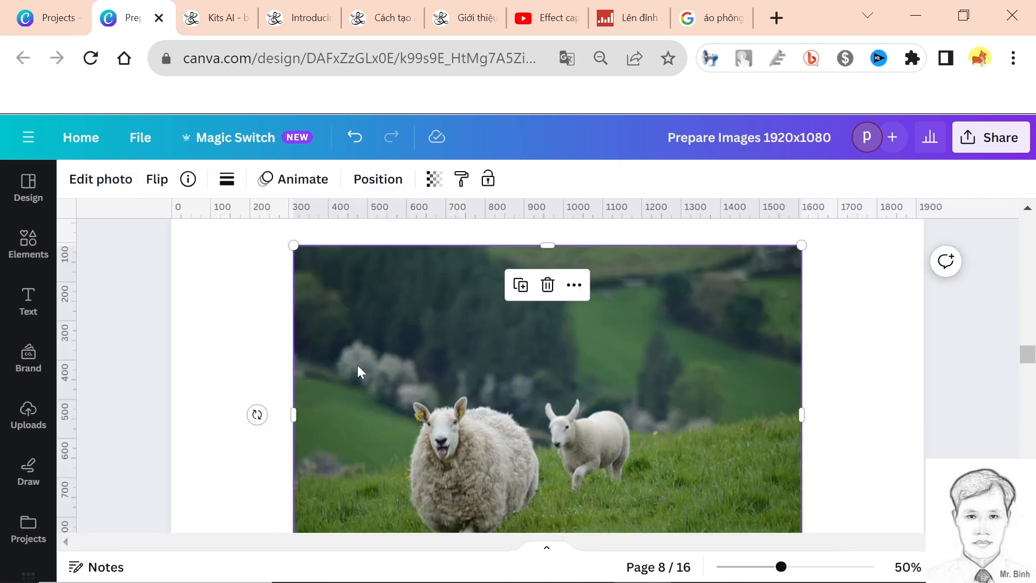
left_click(103, 180)
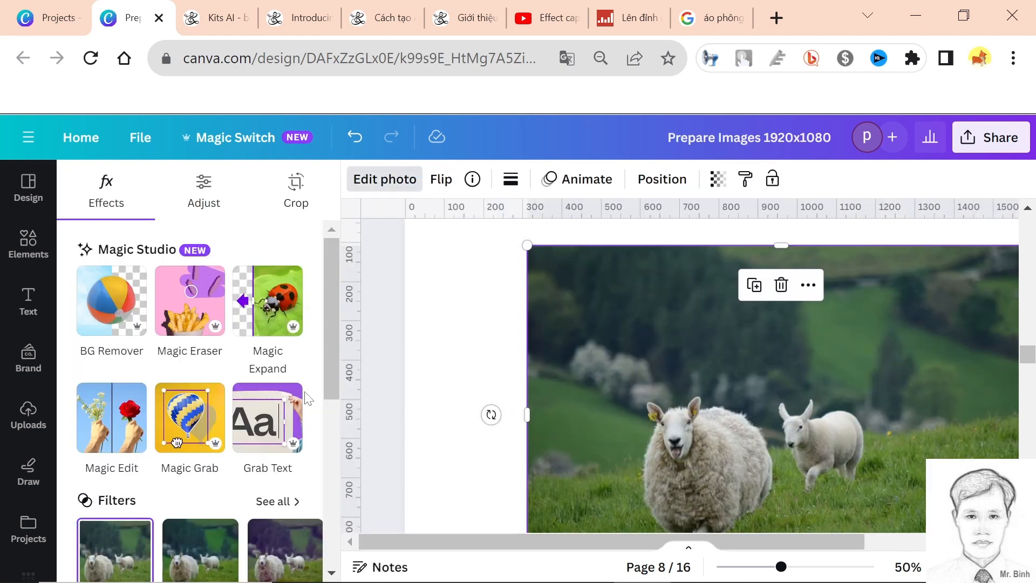
left_click(189, 427)
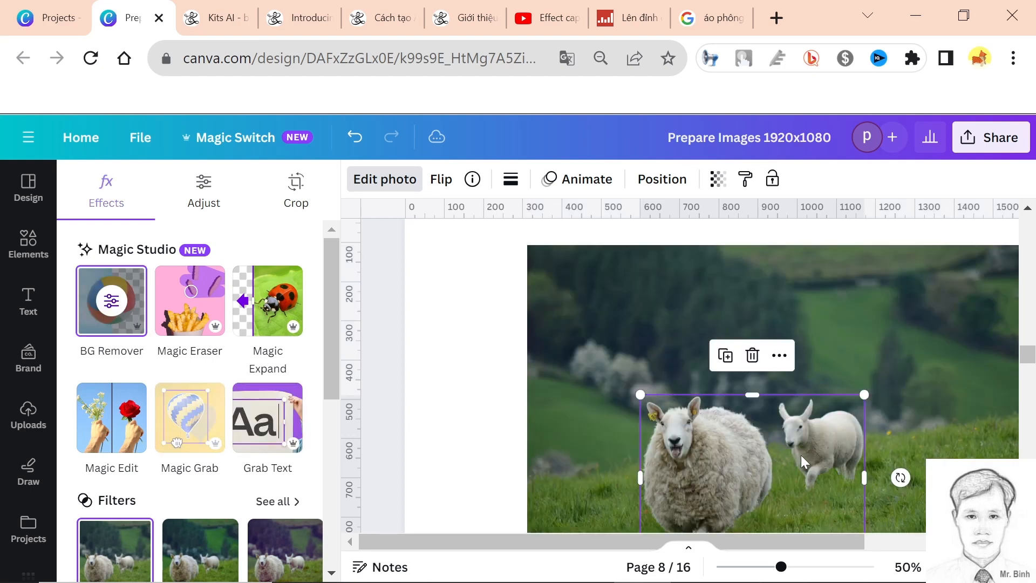
- Shrink the grabbed sheep to about a third of their size and place them on the hillside at the photo's left edge
left_click_drag(795, 461, 768, 444)
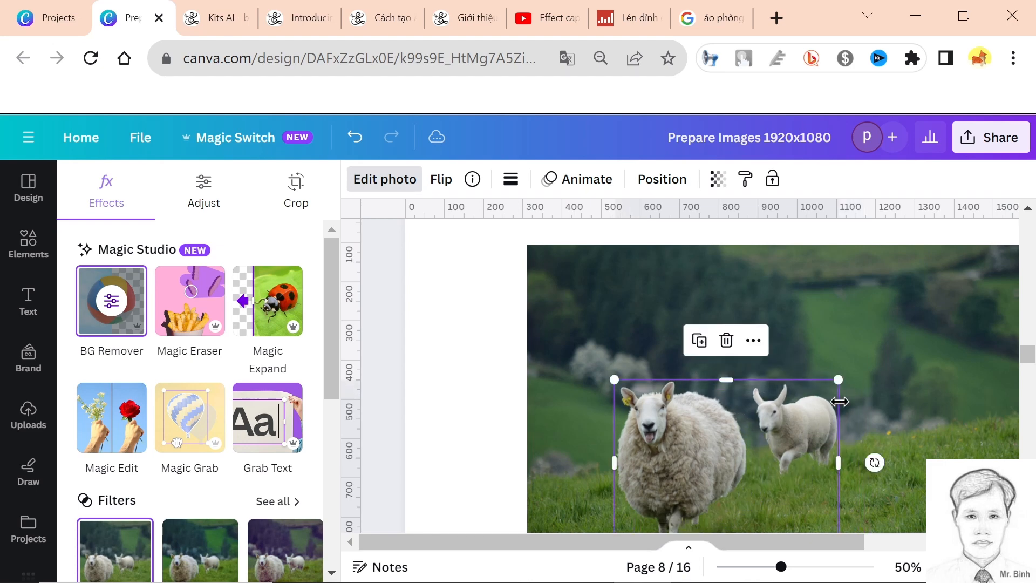
left_click_drag(836, 378, 772, 428)
left_click_drag(705, 454, 641, 394)
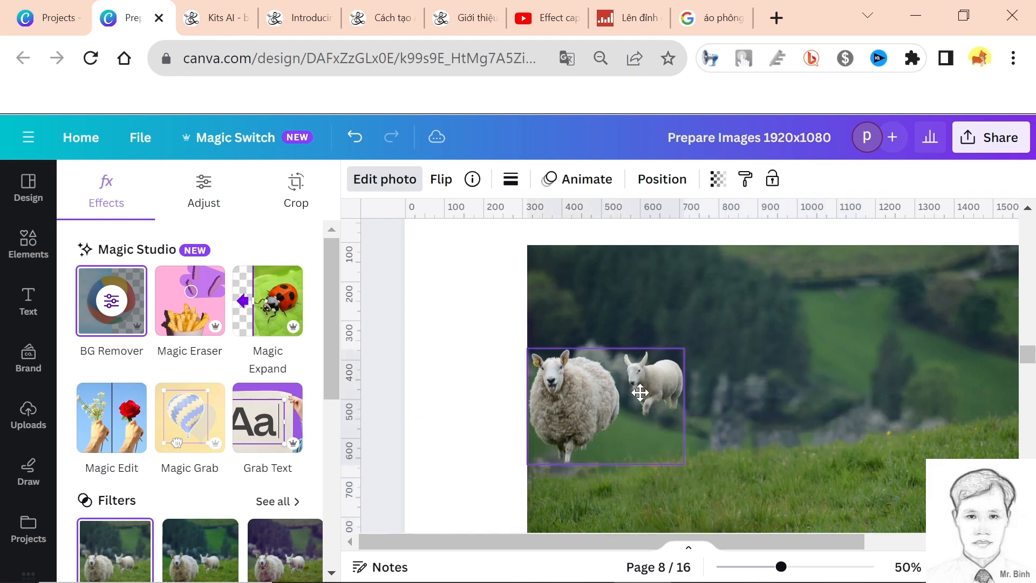
left_click_drag(693, 350, 623, 431)
left_click(501, 435)
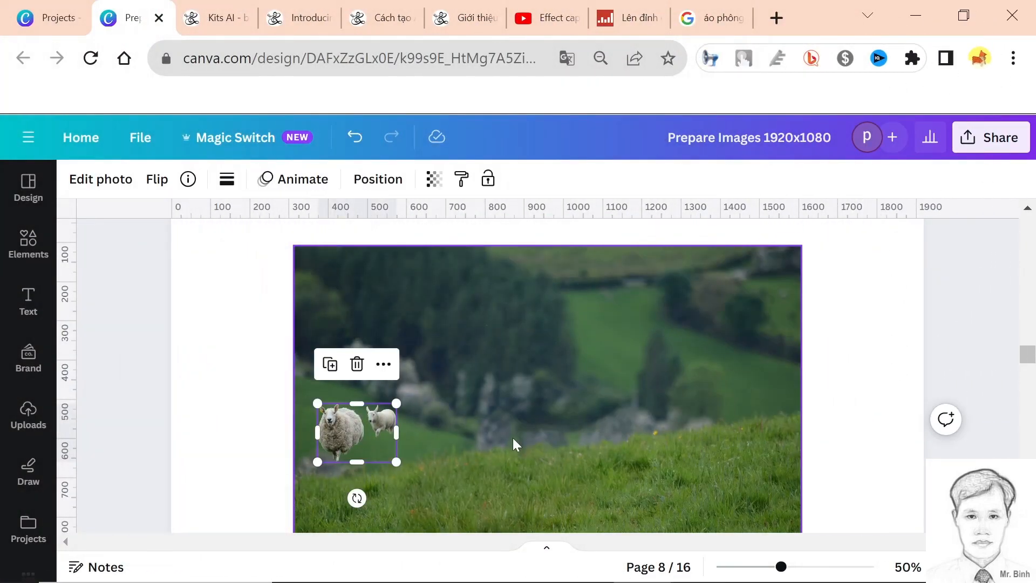
left_click(710, 347)
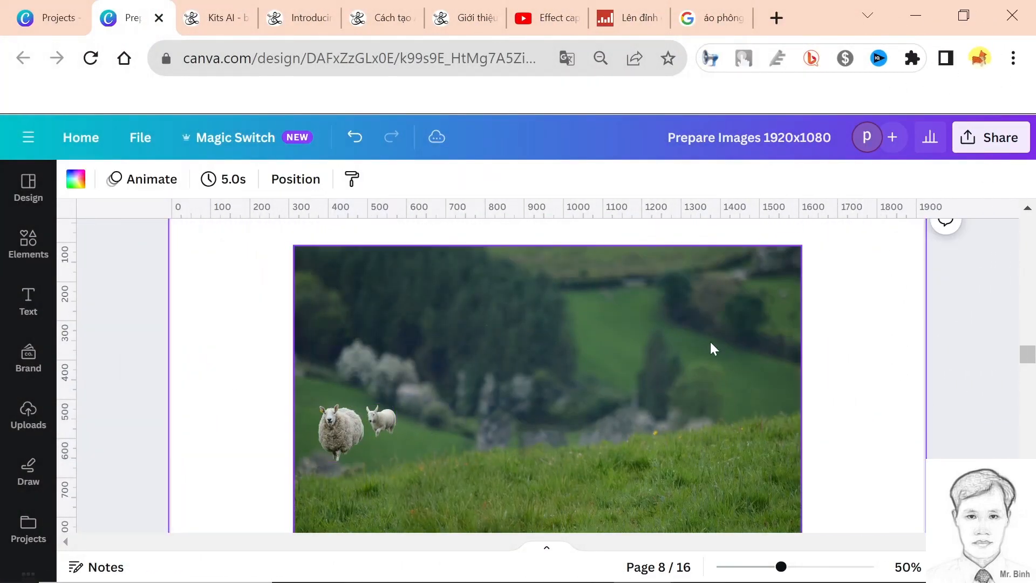
- Open the kingfisher photo on page 9 in Magic Edit
scroll(710, 350, "down", 3)
scroll(713, 360, "down", 3)
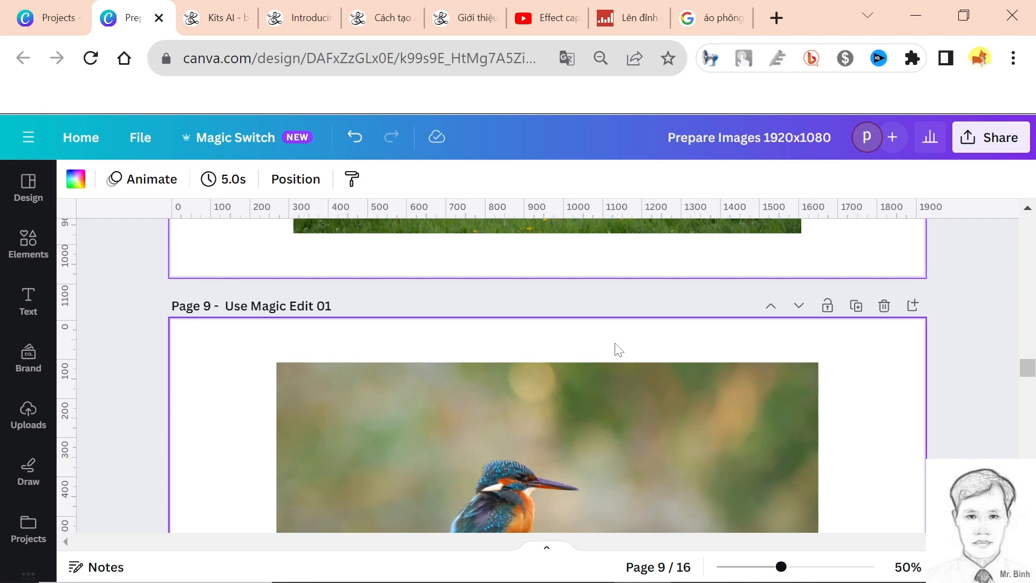
scroll(635, 377, "down", 3)
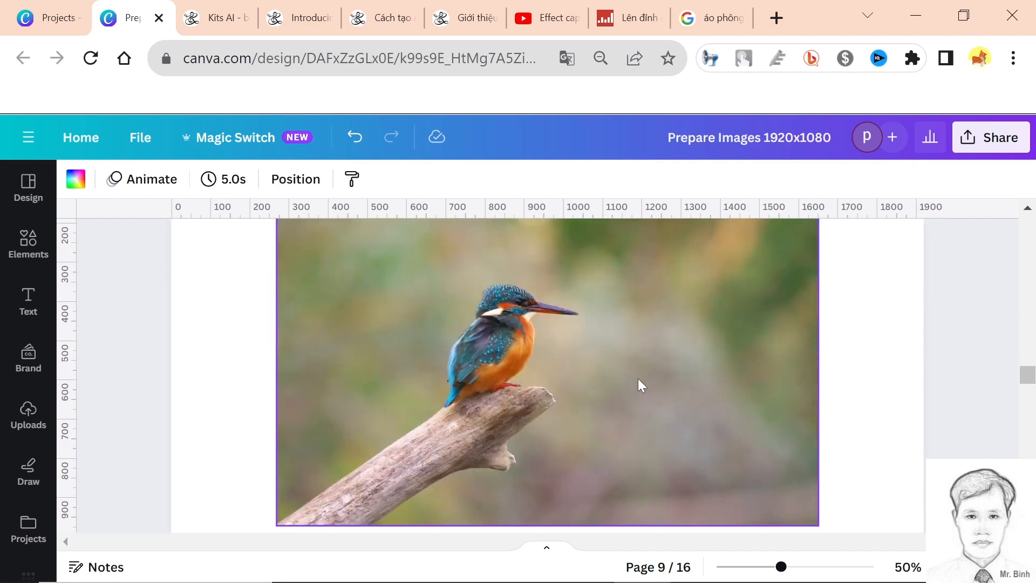
scroll(637, 378, "up", 3)
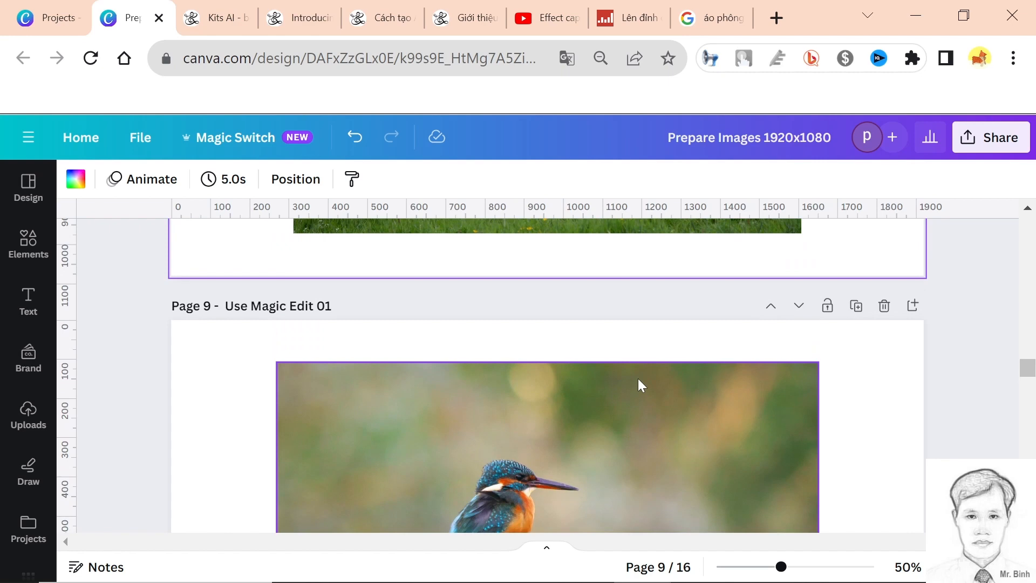
scroll(637, 379, "down", 3)
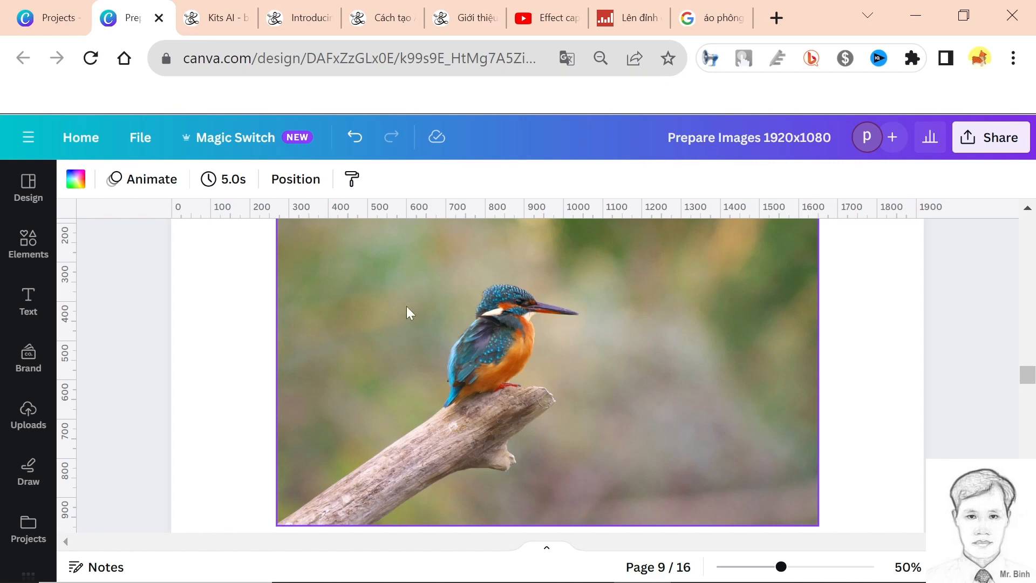
left_click(508, 341)
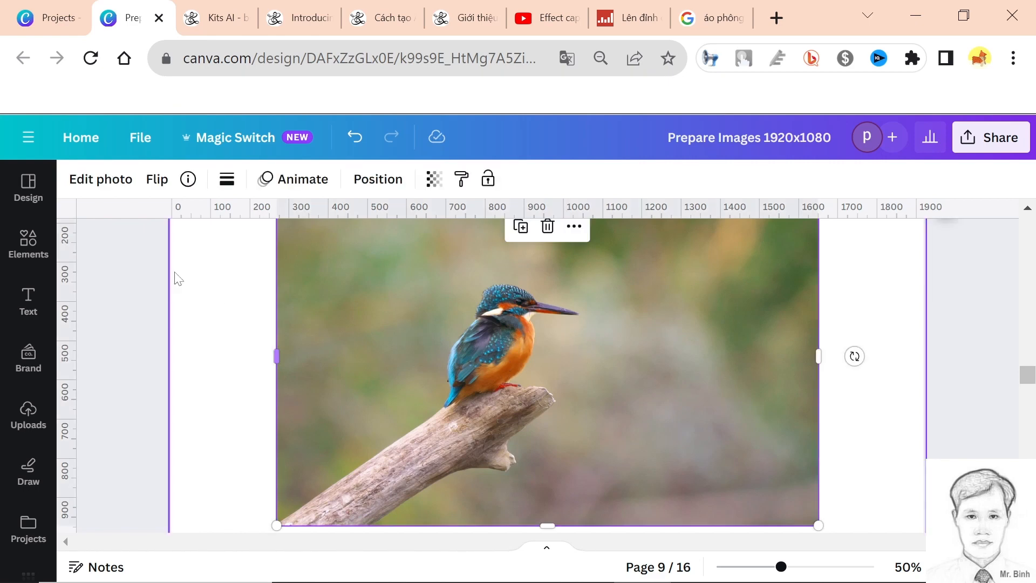
left_click(102, 179)
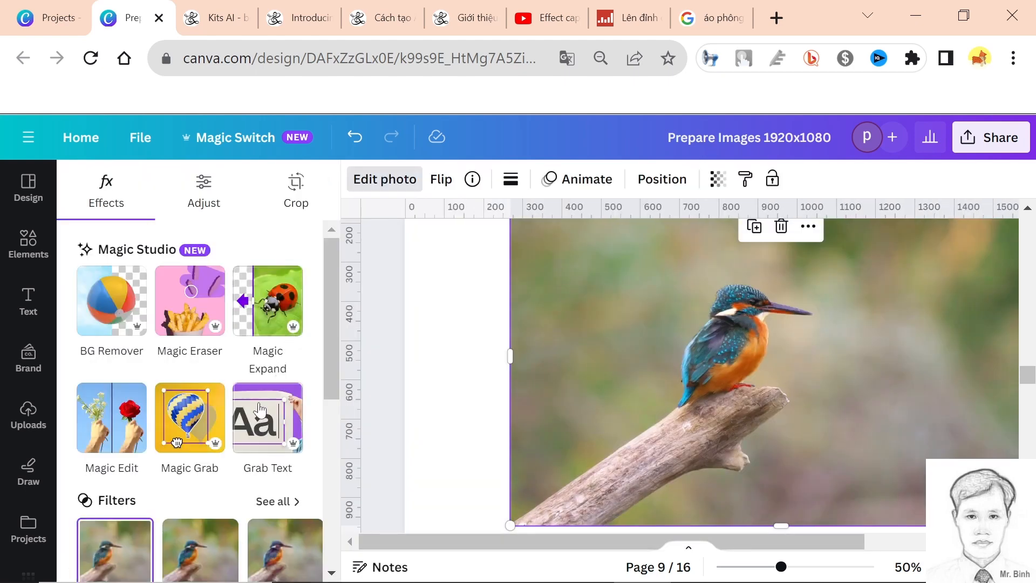
left_click(114, 424)
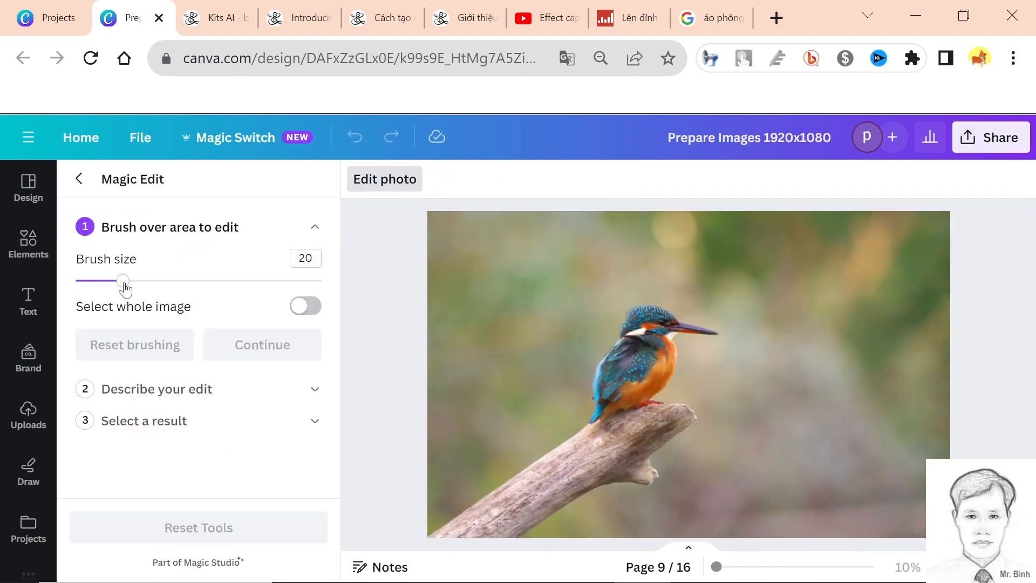
- Set the brush size to 12, brush over the kingfisher's beak tip as the area to edit, and proceed to the edit description
left_click_drag(125, 288, 104, 290)
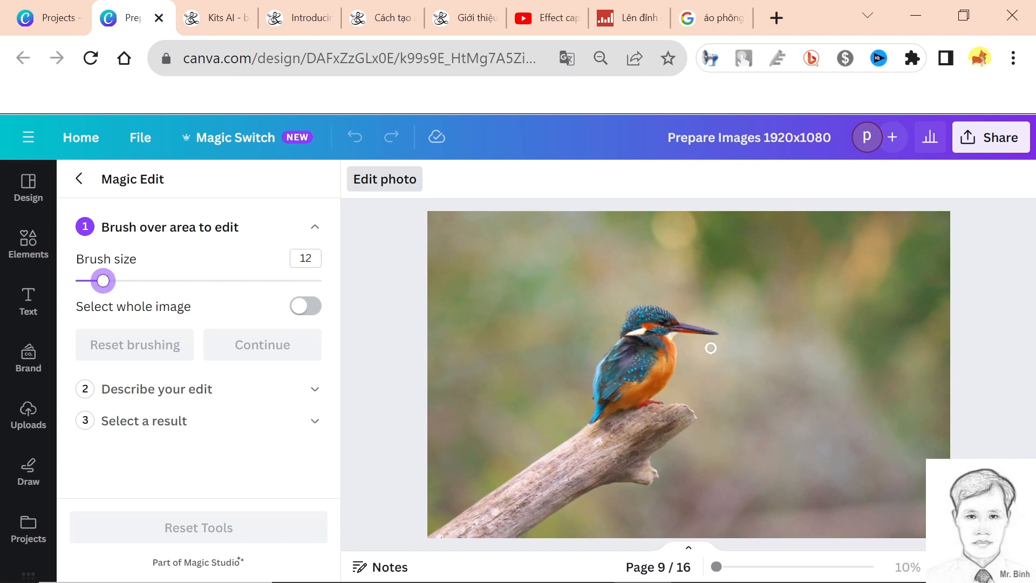
left_click_drag(689, 340, 710, 325)
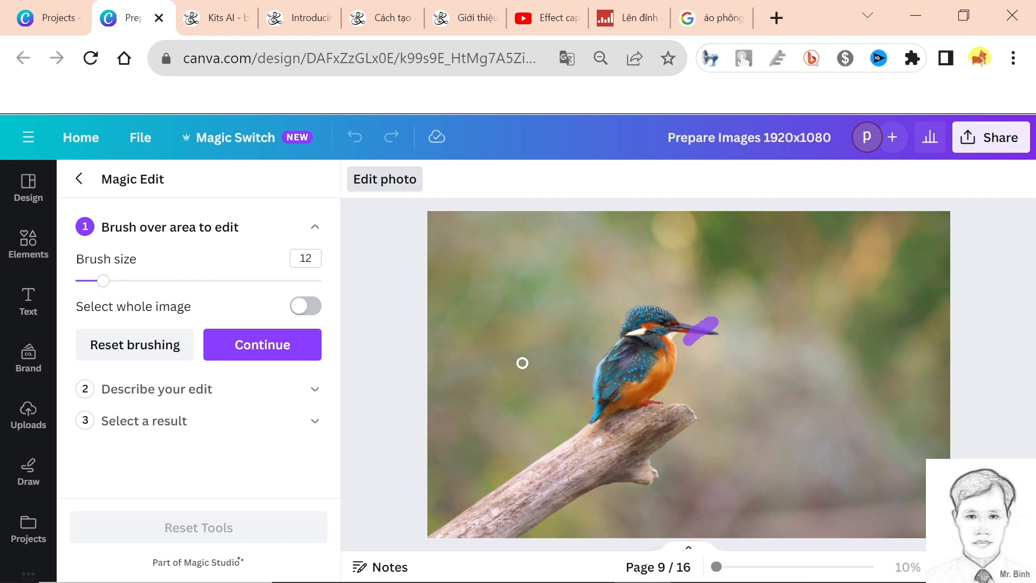
left_click(265, 347)
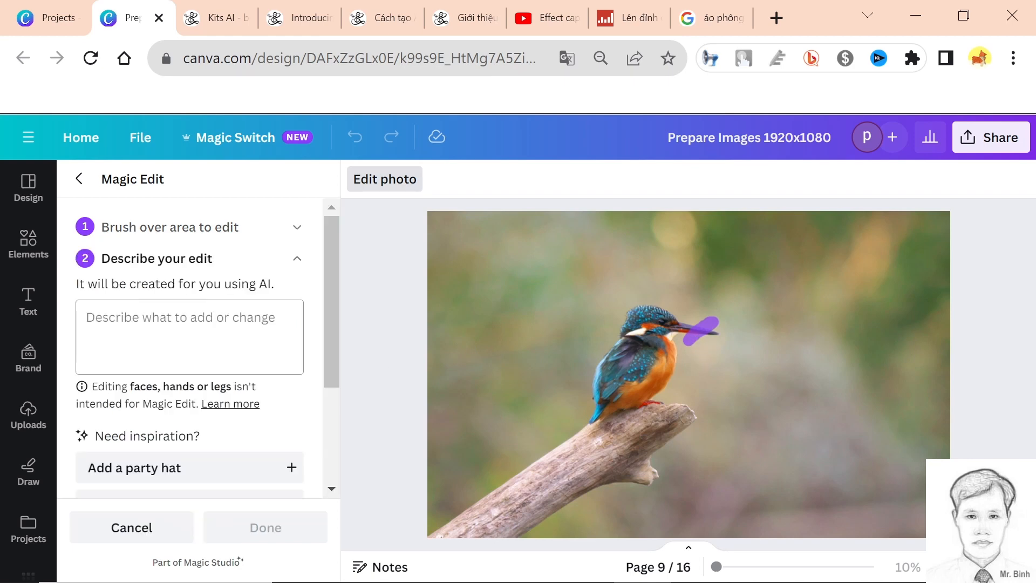
- Describe the edit for the kingfisher's brushed beak area as "con ca nho" and generate the results
left_click(86, 317)
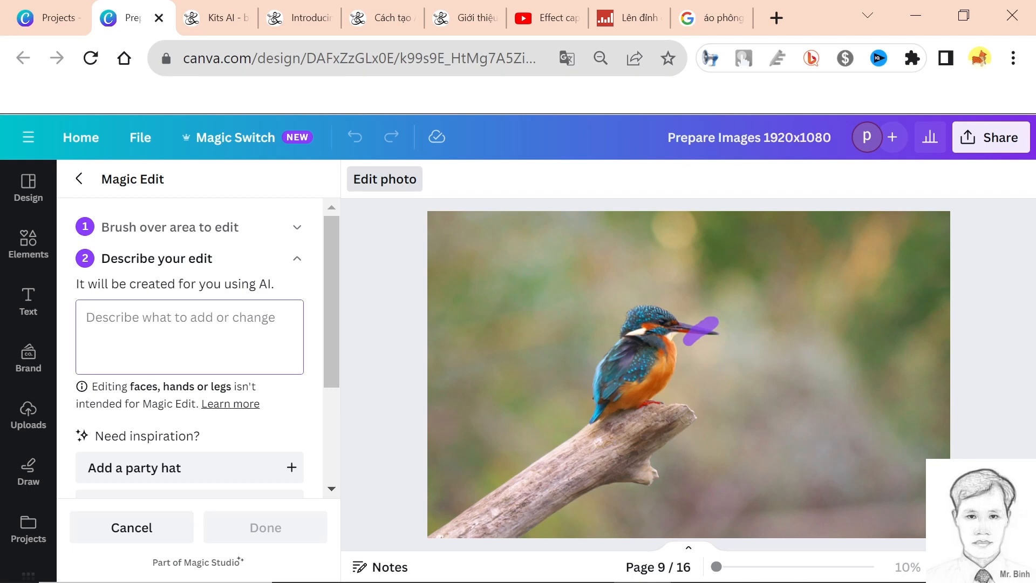
type("con ca")
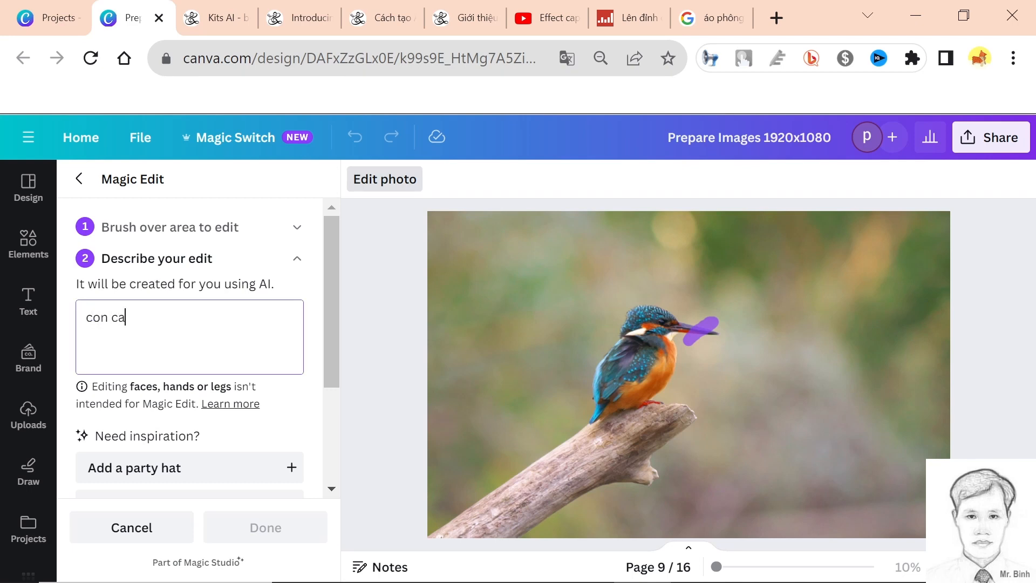
type(" nho")
left_click(128, 317)
scroll(231, 330, "down", 3)
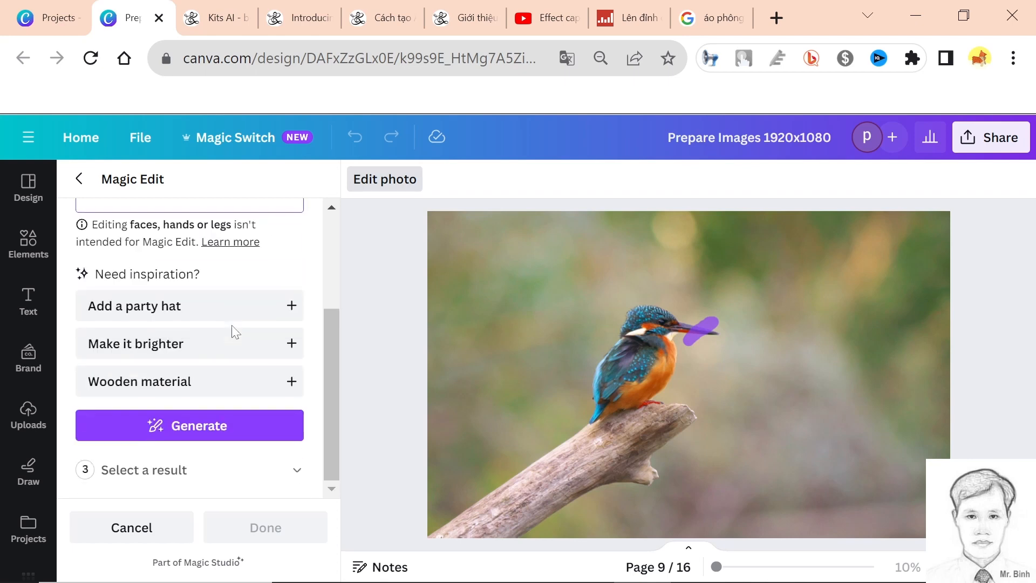
left_click(223, 431)
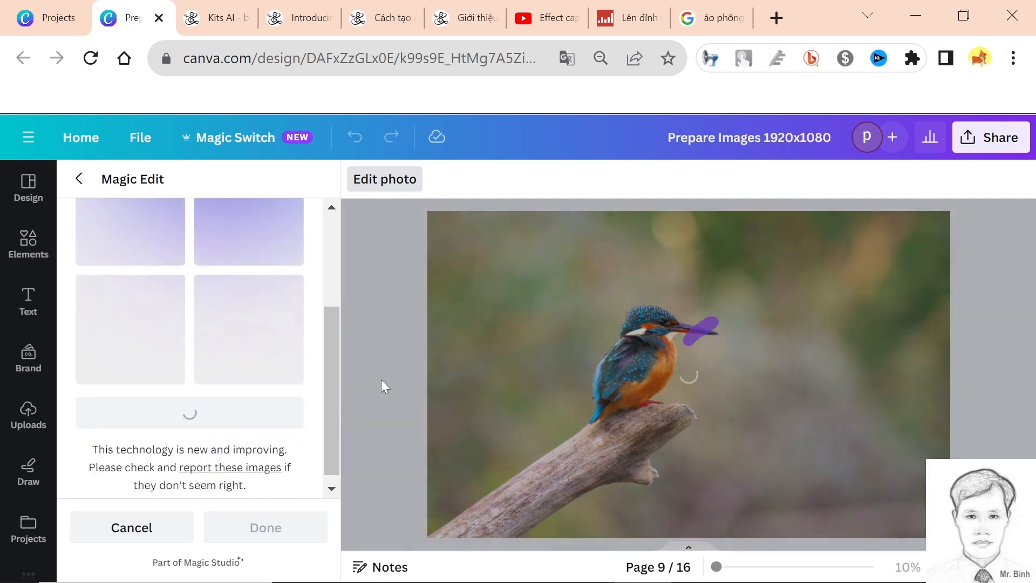
- Review the four generated fish variations for the kingfisher photo and generate a new set of results
scroll(275, 410, "down", 3)
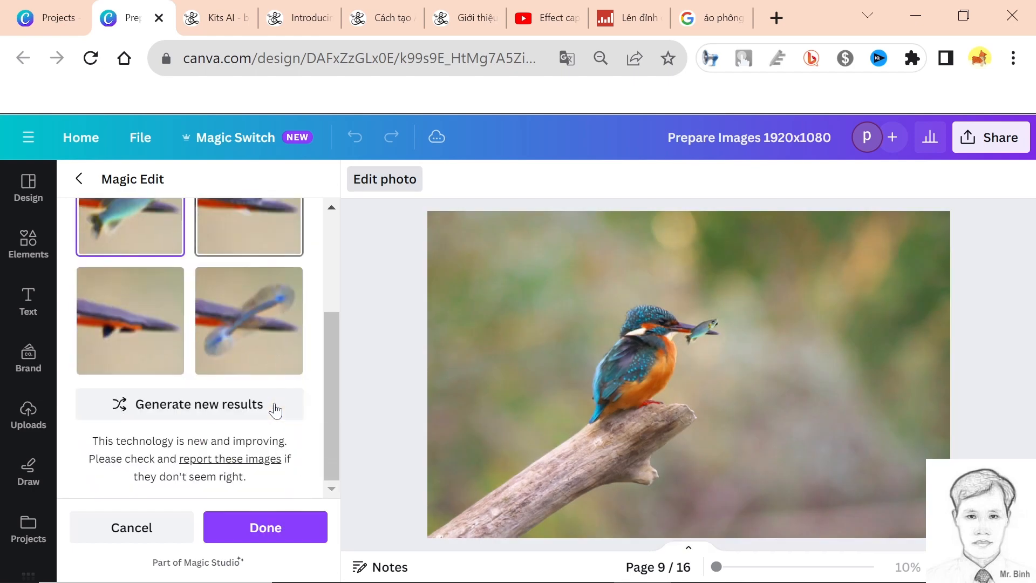
scroll(275, 406, "up", 3)
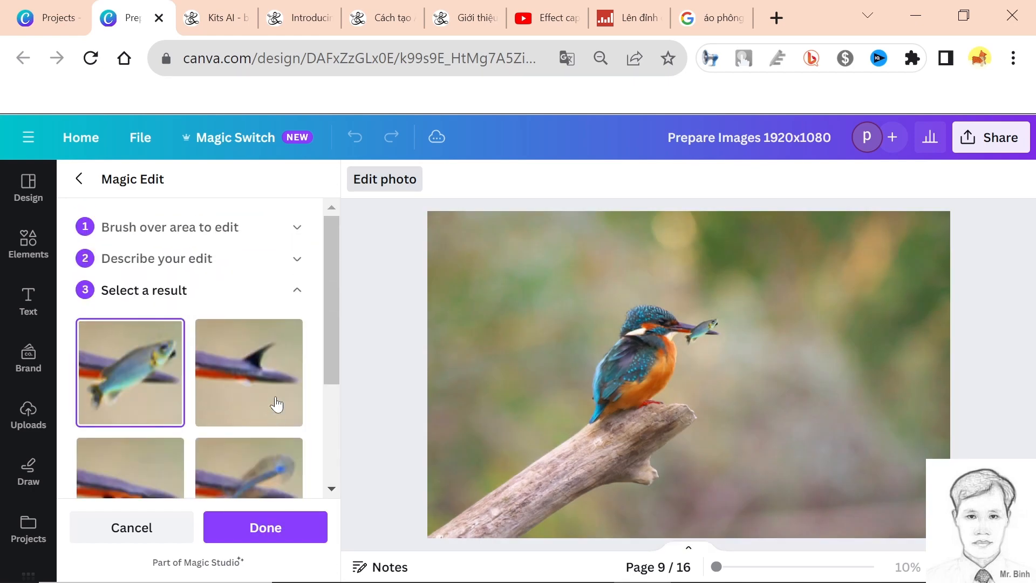
scroll(272, 402, "down", 3)
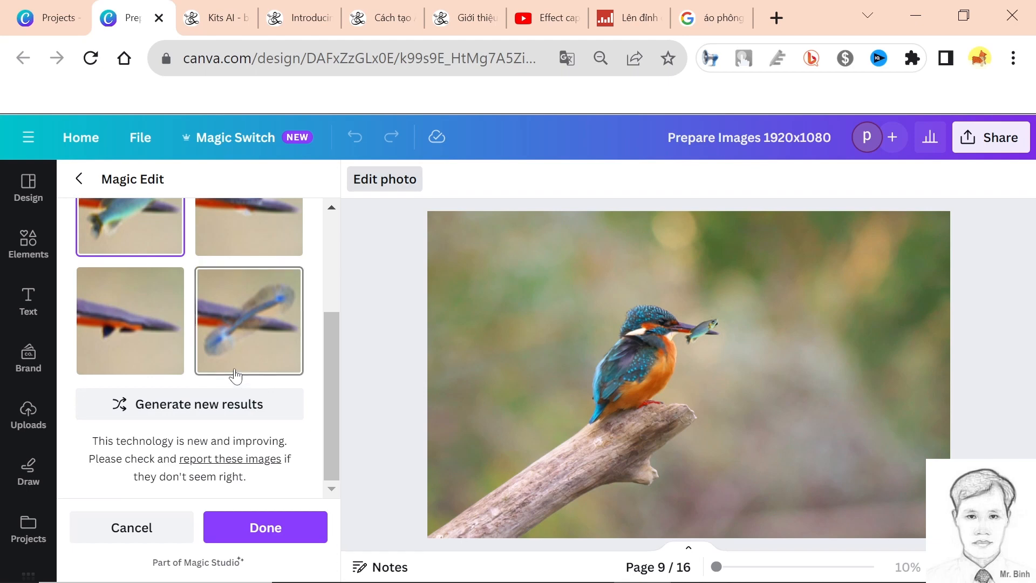
scroll(227, 368, "up", 3)
scroll(251, 386, "down", 3)
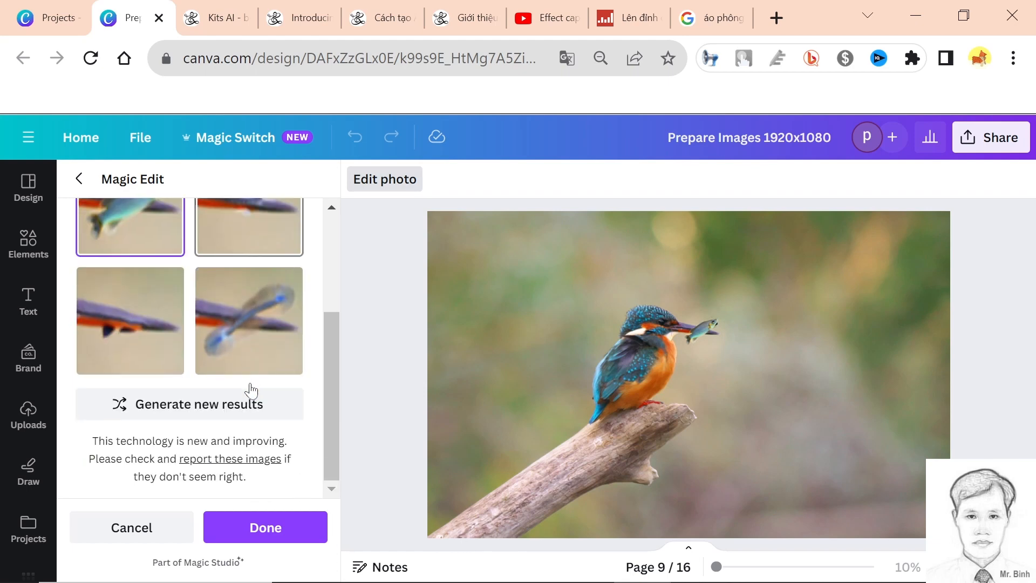
left_click(216, 406)
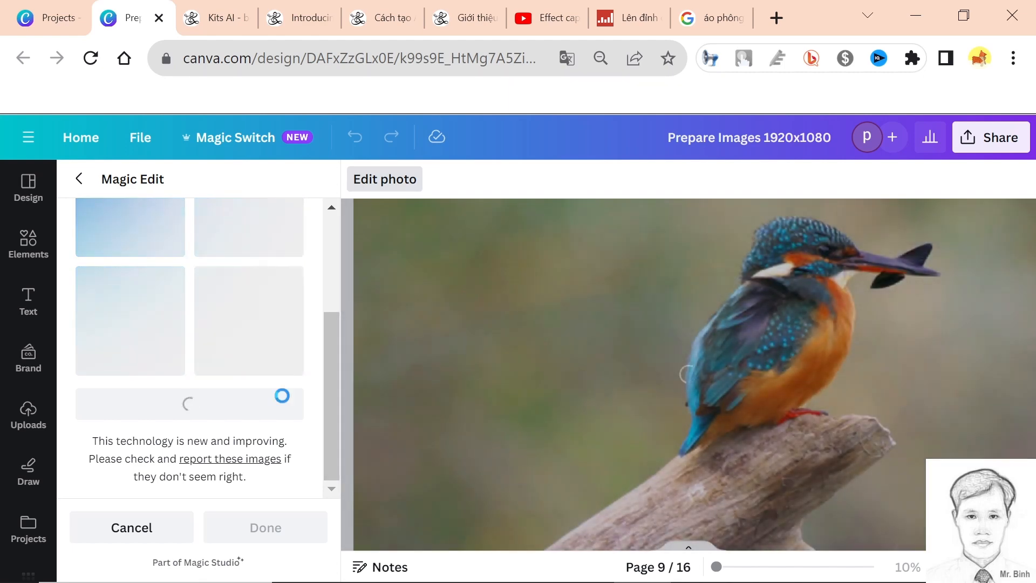
- Choose the new result with the blue fish behind the beak and apply it to the kingfisher photo
scroll(261, 338, "up", 5)
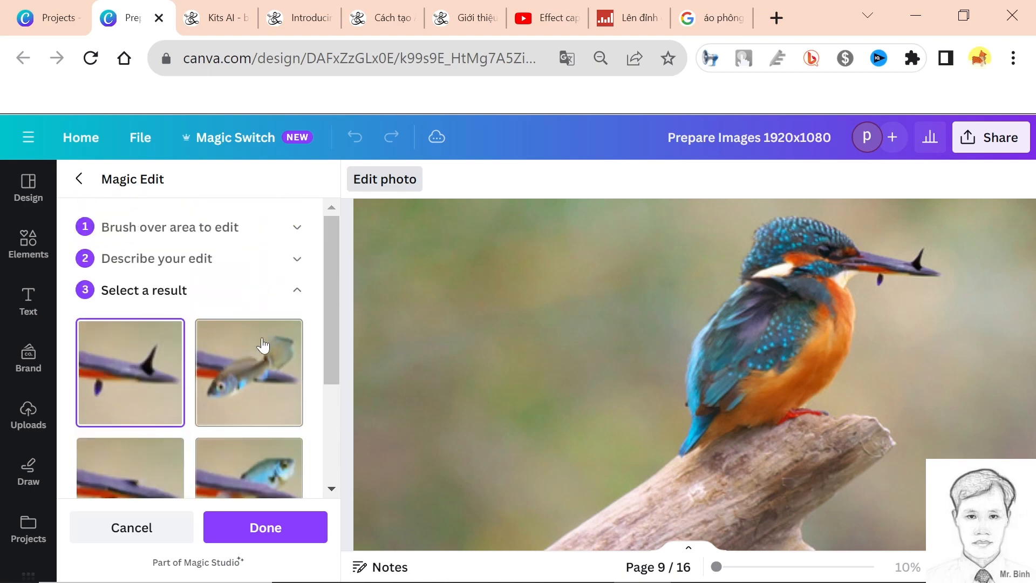
scroll(261, 346, "down", 5)
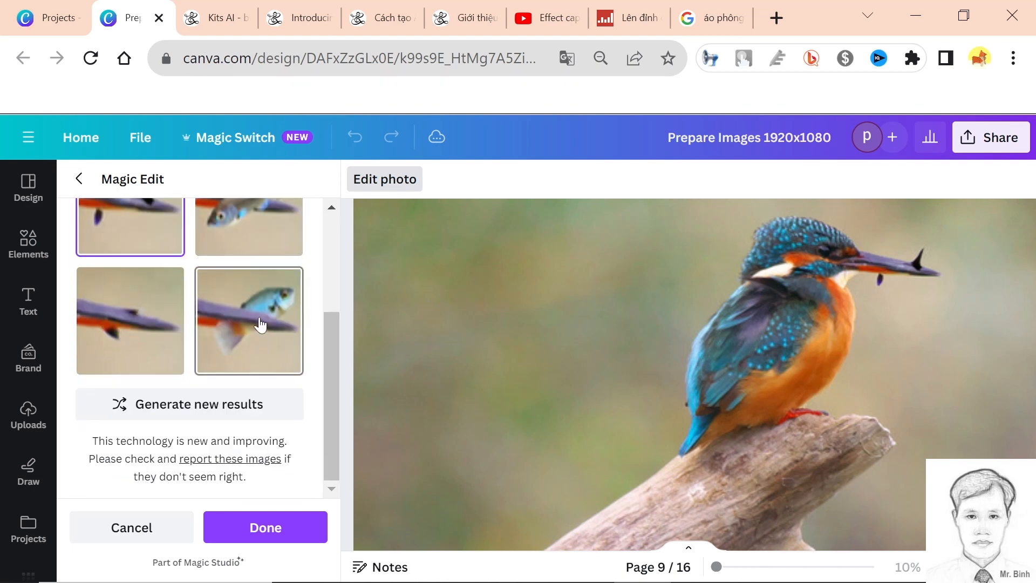
left_click(260, 324)
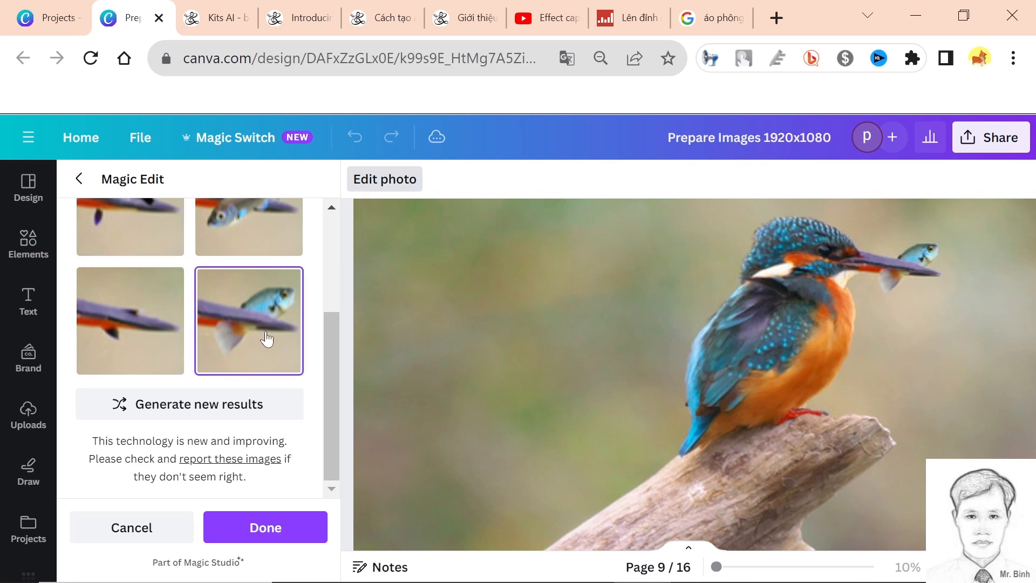
left_click(263, 528)
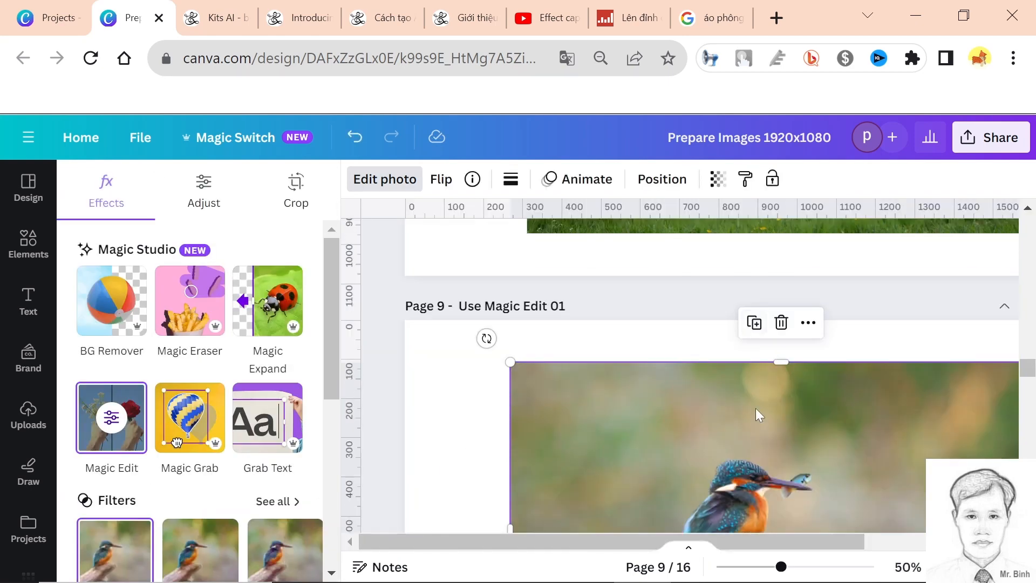
- Open the photo of the food plate on page 11 in Magic Edit
scroll(816, 416, "down", 5)
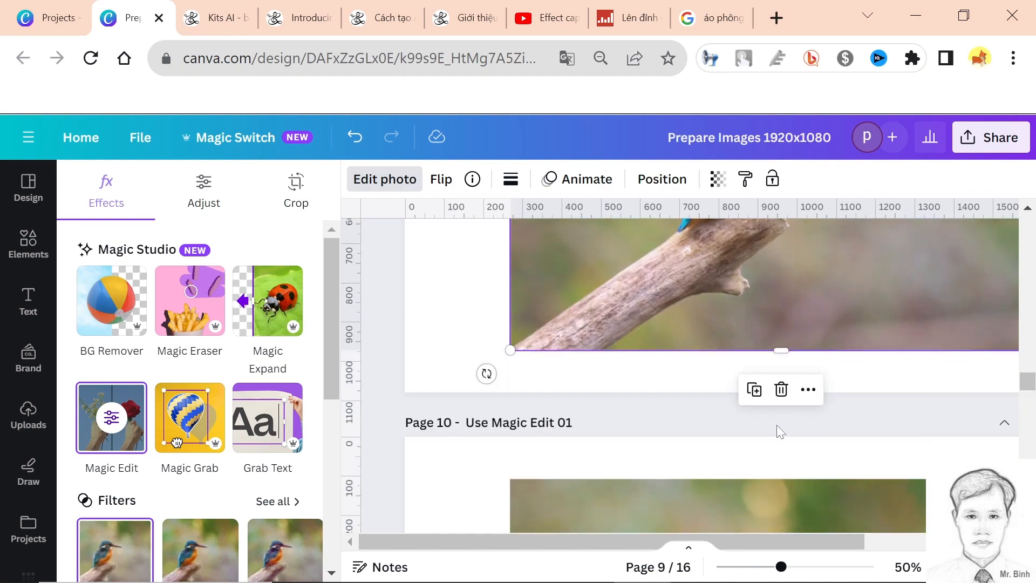
scroll(774, 420, "down", 3)
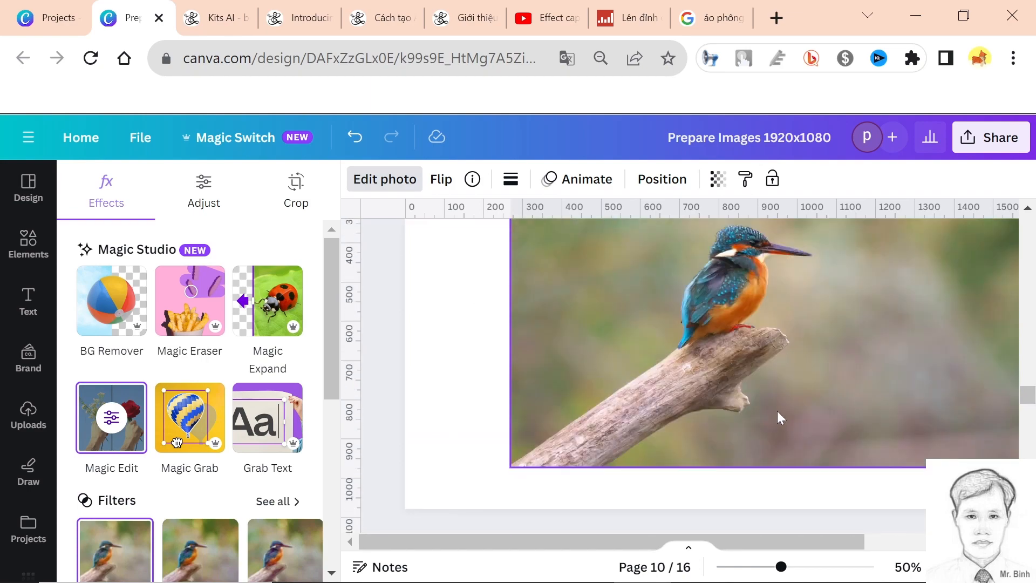
scroll(777, 417, "down", 5)
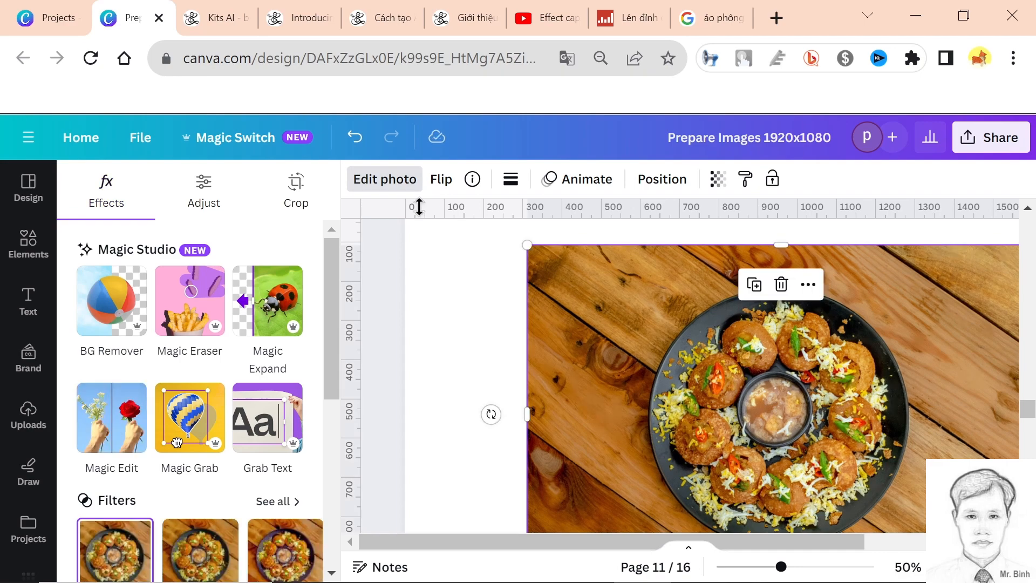
left_click(385, 178)
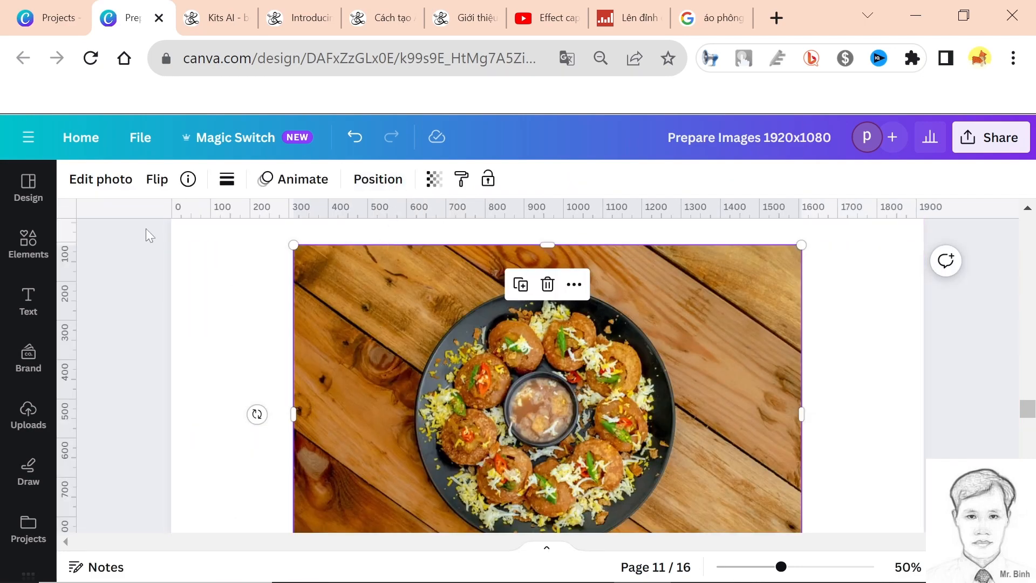
left_click(105, 183)
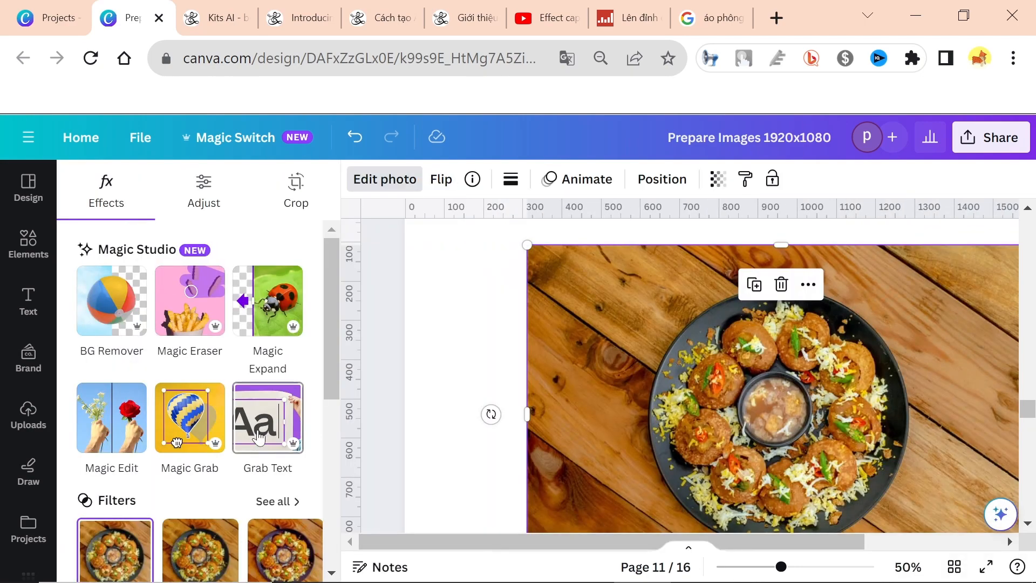
left_click(126, 440)
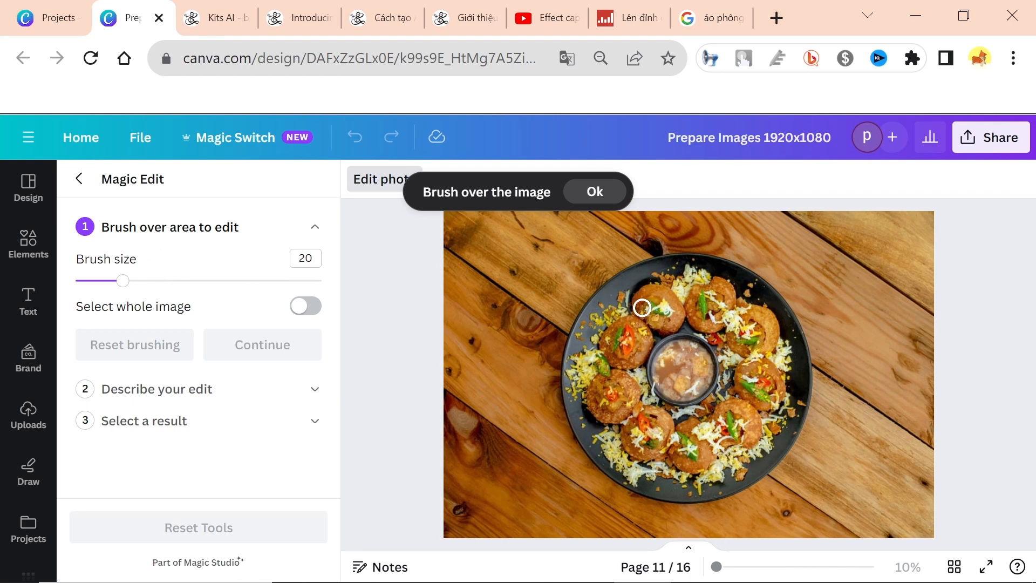
- Set the brush size to 27, brush over the whole plate as the area to edit, and proceed to the edit description
left_click_drag(125, 282, 140, 281)
mouse_move(585, 326)
left_mouse_down()
mouse_move(615, 283)
mouse_move(664, 268)
mouse_move(705, 264)
mouse_move(743, 281)
mouse_move(781, 309)
mouse_move(800, 362)
mouse_move(798, 423)
mouse_move(757, 467)
mouse_move(696, 488)
mouse_move(622, 469)
mouse_move(574, 390)
mouse_move(586, 334)
mouse_move(592, 379)
mouse_move(724, 331)
mouse_move(620, 303)
mouse_move(614, 403)
mouse_move(701, 442)
mouse_move(768, 365)
mouse_move(645, 313)
mouse_move(654, 427)
mouse_move(696, 340)
mouse_move(599, 421)
mouse_move(631, 475)
mouse_move(574, 418)
mouse_move(590, 448)
mouse_move(686, 491)
mouse_move(743, 435)
mouse_move(728, 400)
left_mouse_up()
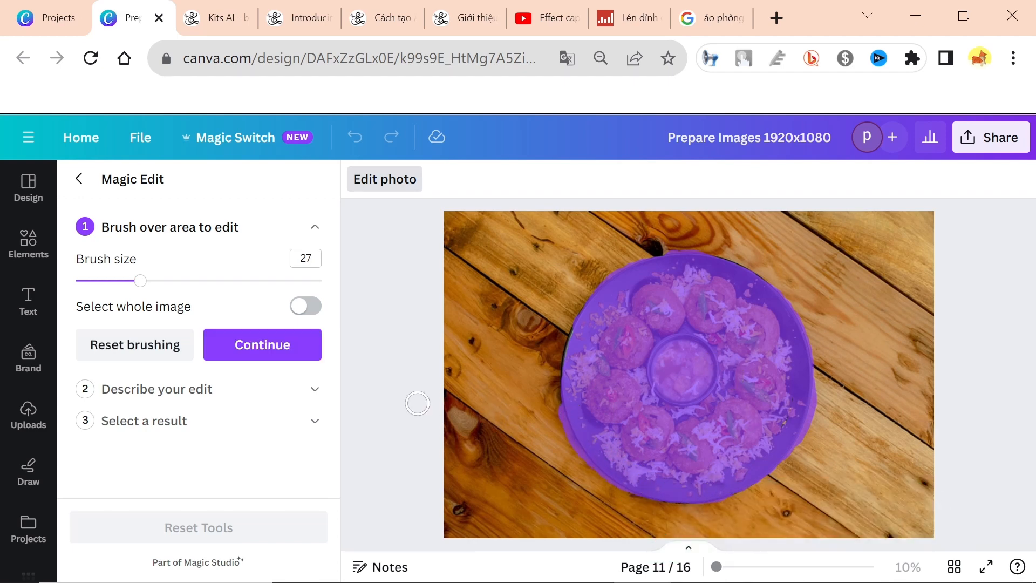
left_click(267, 352)
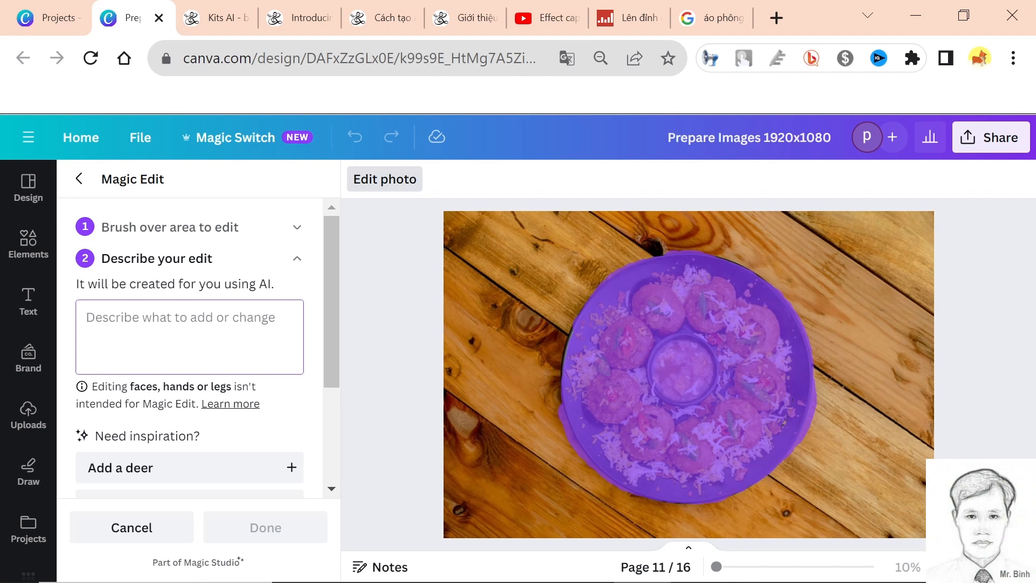
- Describe the plate edit as "pizza", generate the results, and apply the first one, the sliced pizza
type("pizzz")
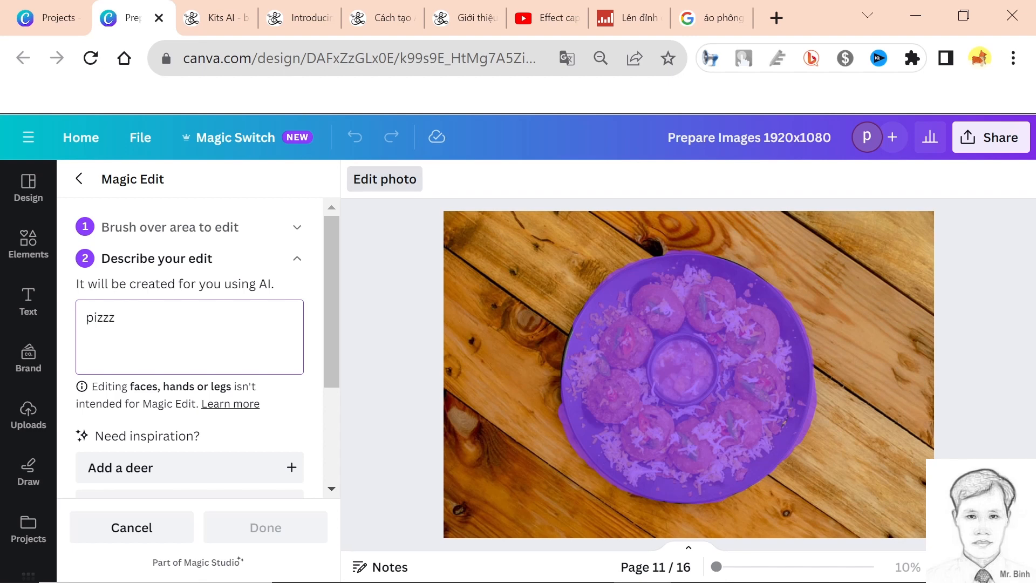
key("BackSpace")
type("a")
scroll(216, 378, "down", 3)
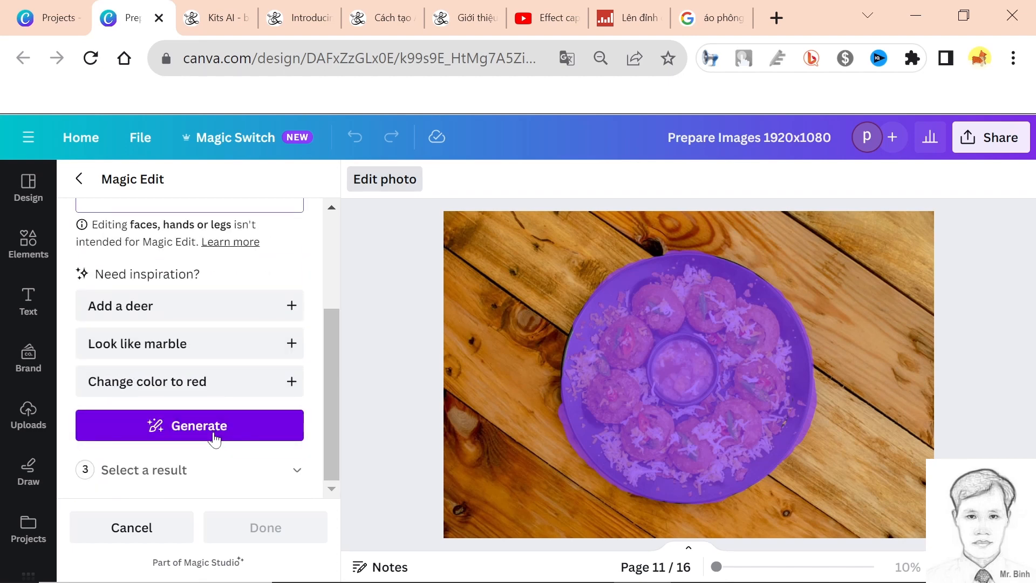
left_click(215, 426)
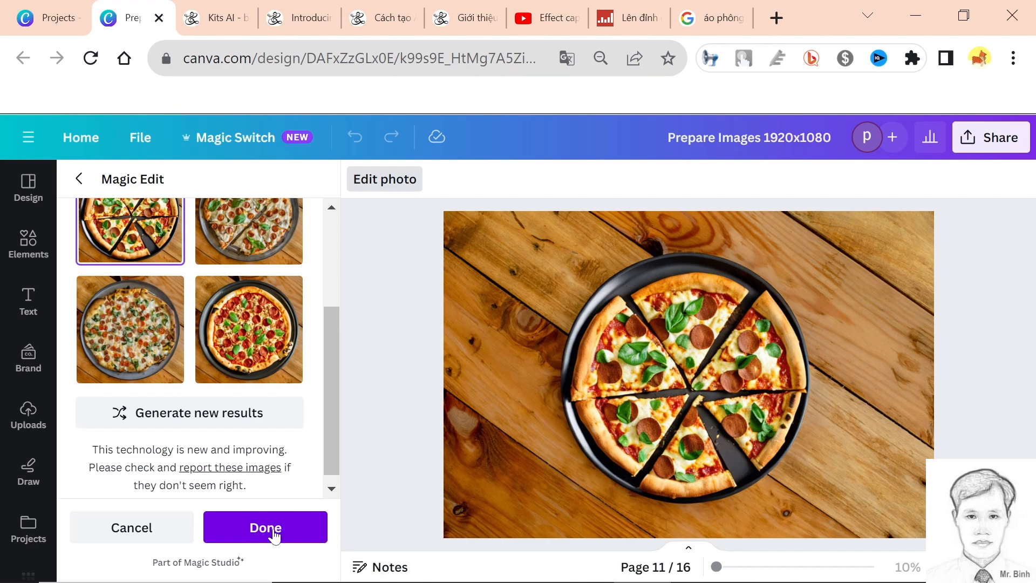
left_click(274, 534)
- Compare the edited pizza photo with the original plate on page 12 and examine the meadow photo on page 13
scroll(662, 431, "down", 5)
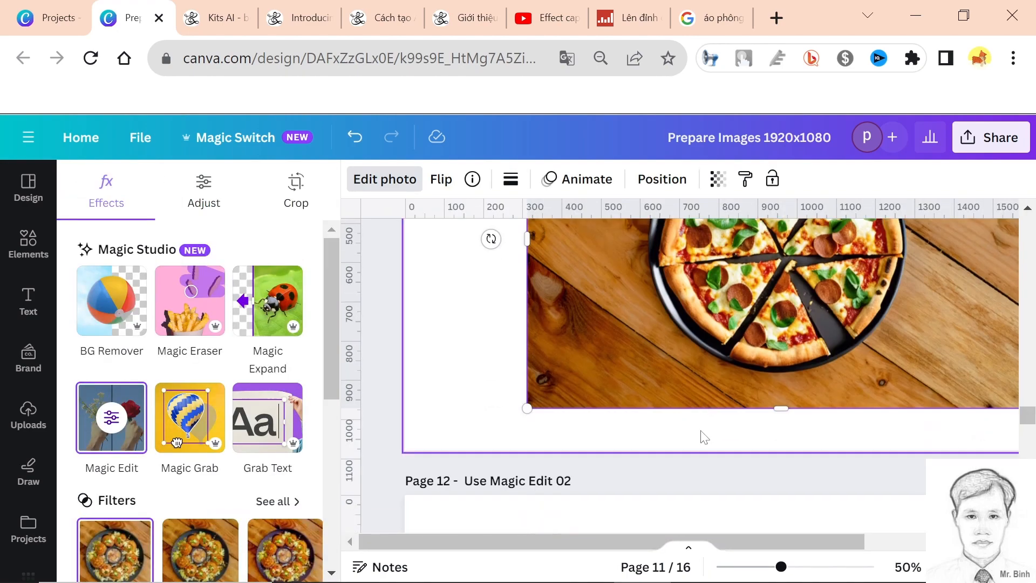
scroll(700, 430, "down", 3)
scroll(699, 432, "up", 10)
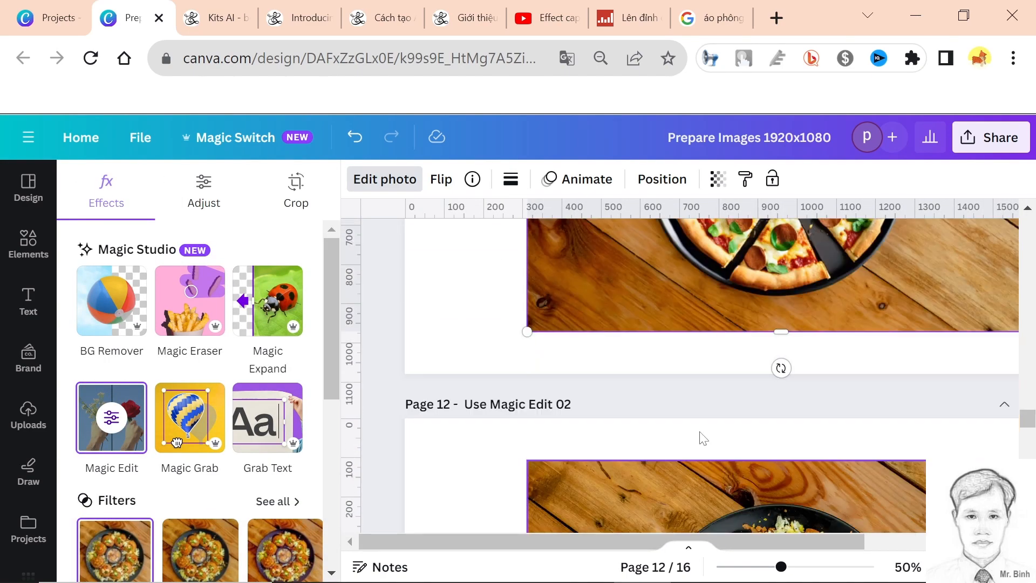
scroll(699, 432, "down", 10)
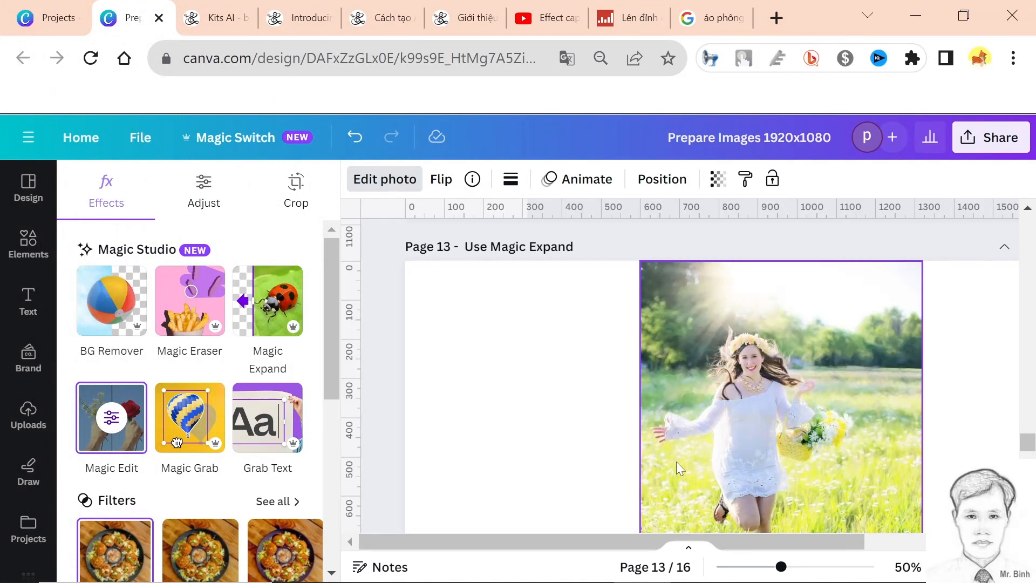
scroll(725, 452, "down", 3)
scroll(726, 451, "up", 3)
scroll(674, 358, "down", 3)
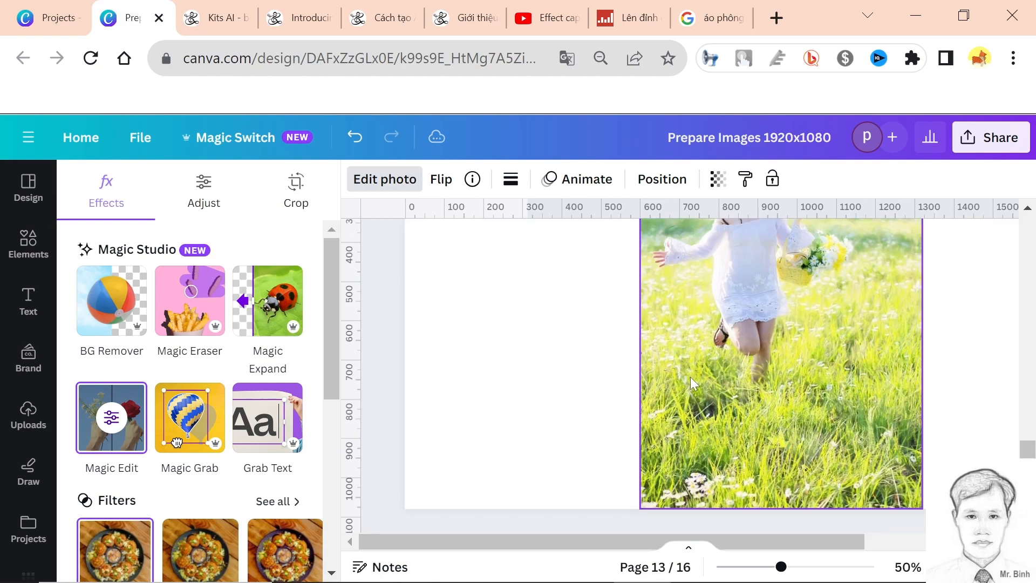
scroll(691, 377, "up", 3)
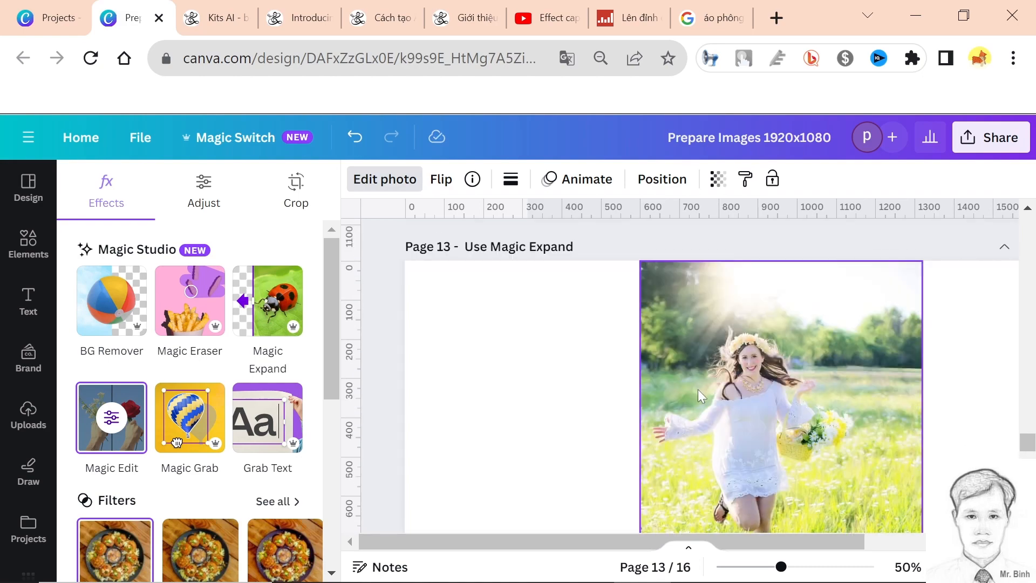
- Open the photo of the woman in the meadow on page 13 in Magic Expand
left_click(618, 371)
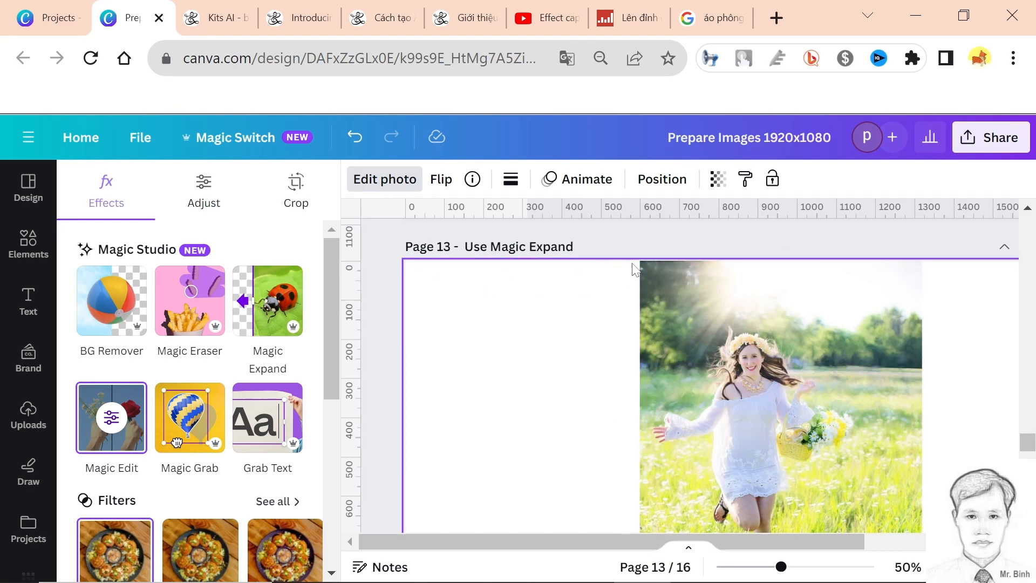
left_click(645, 488)
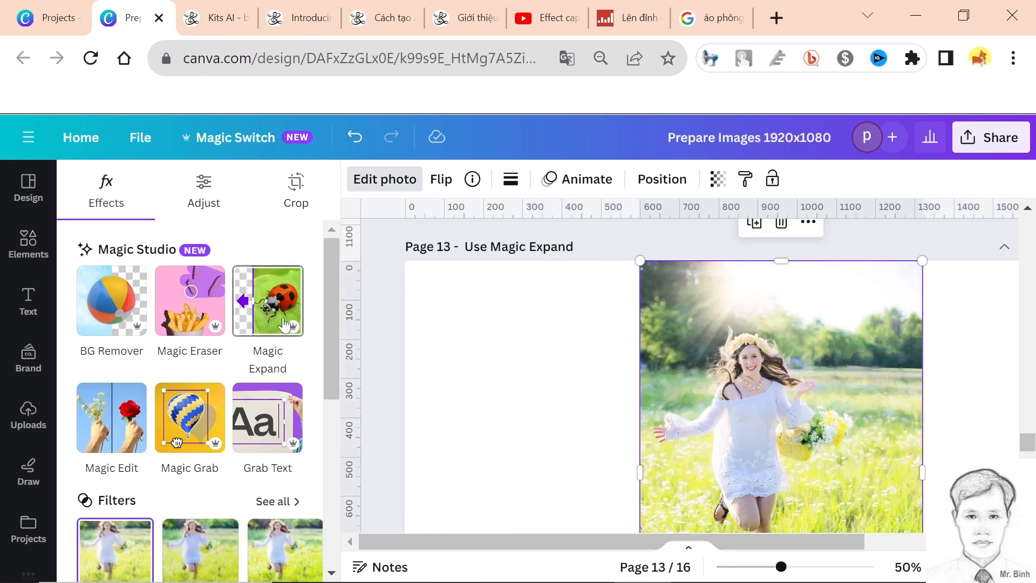
left_click(390, 183)
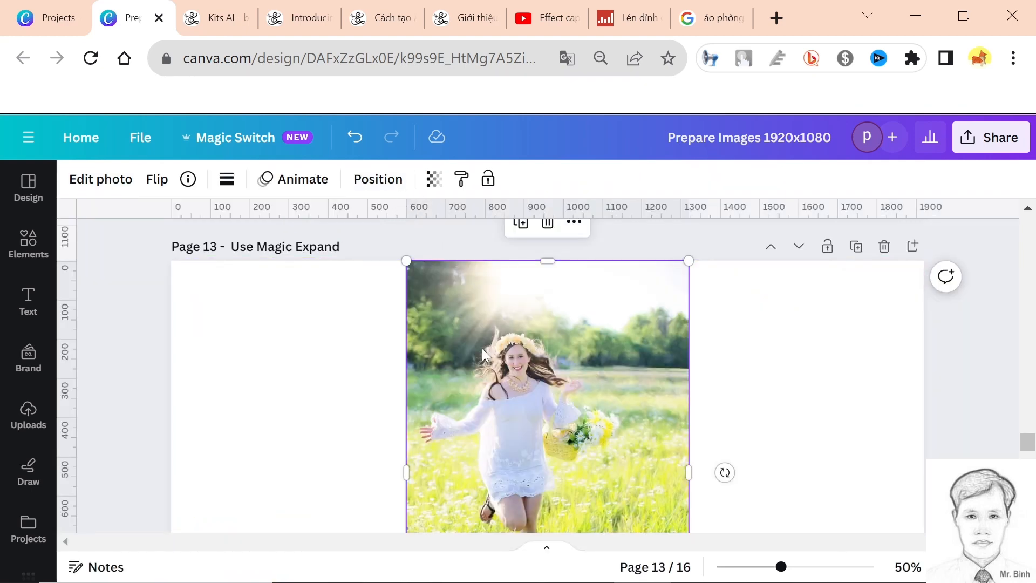
left_click(116, 187)
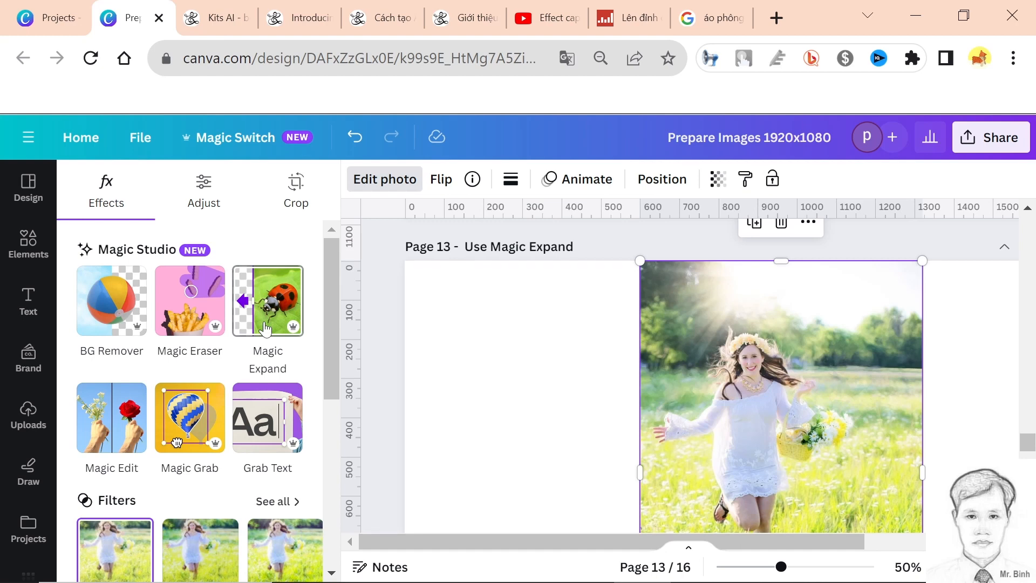
left_click(265, 327)
- Choose the 16:9 expand size for the meadow photo on page 13 and generate the Magic Expand results
mouse_move(302, 412)
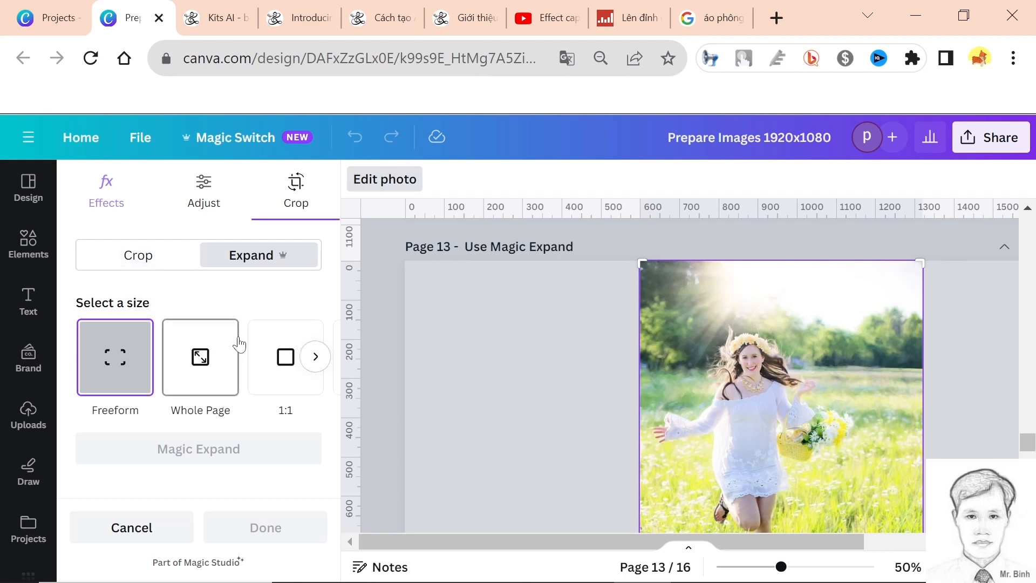
left_click(316, 366)
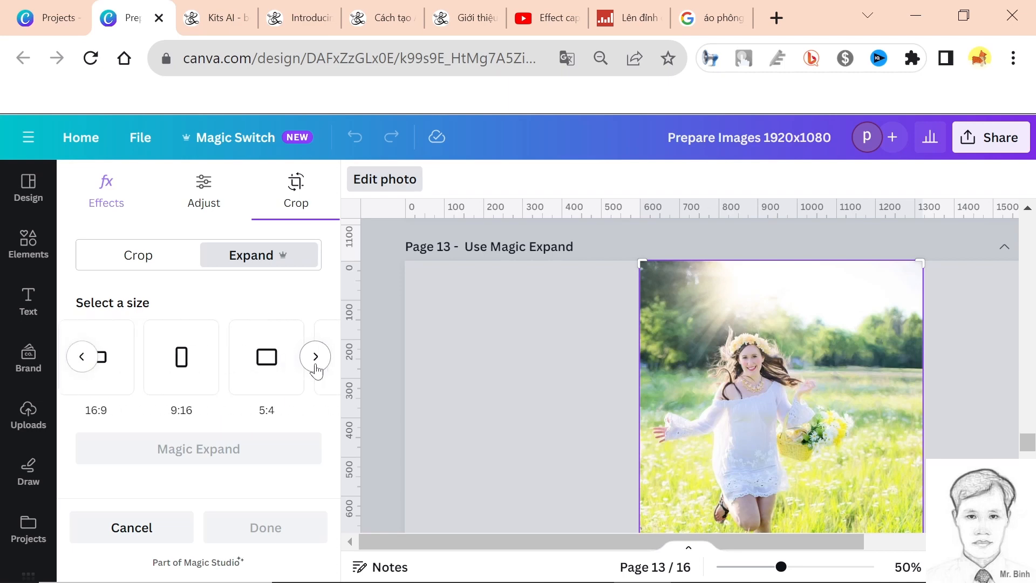
left_click(123, 372)
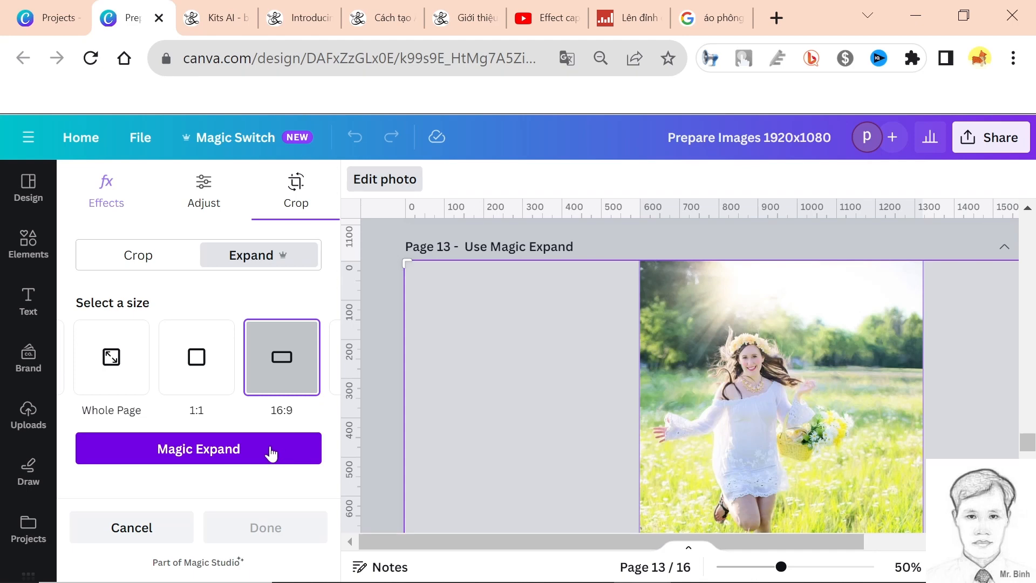
left_click(247, 451)
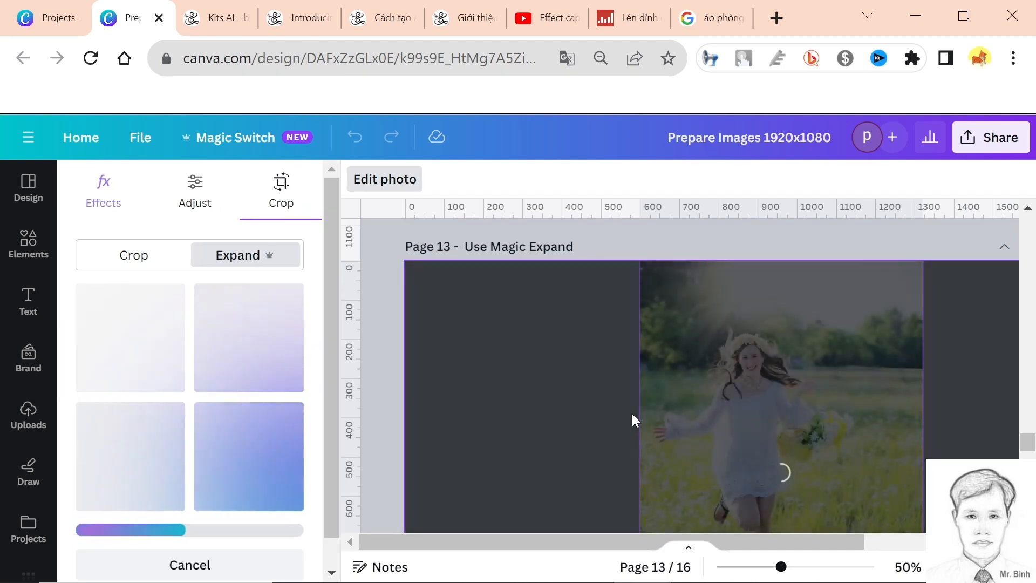
- Review the expanded versions and apply the third result, with the helmeted child running beside the woman
scroll(645, 410, "down", 3)
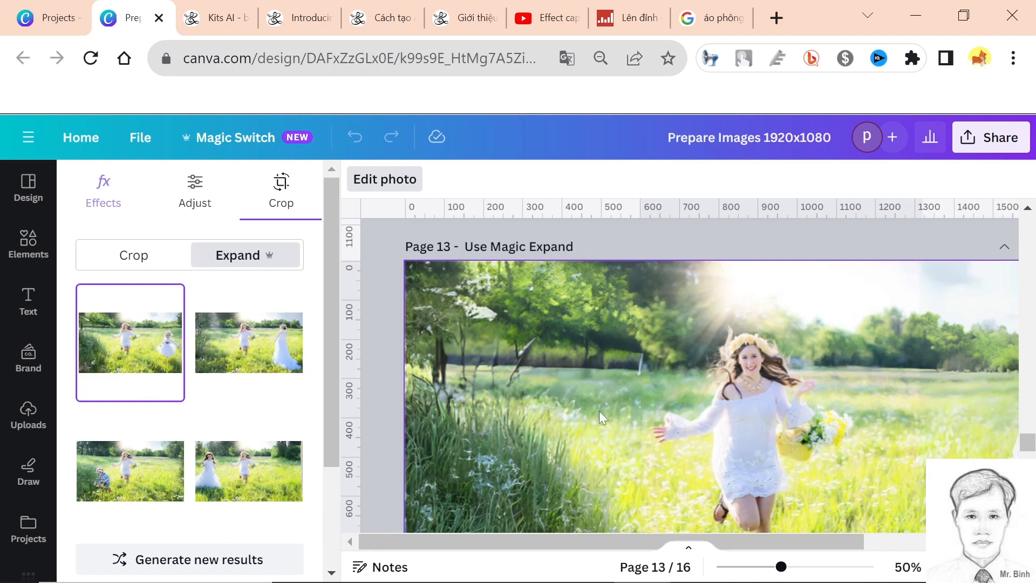
scroll(299, 409, "down", 4)
left_click(129, 328)
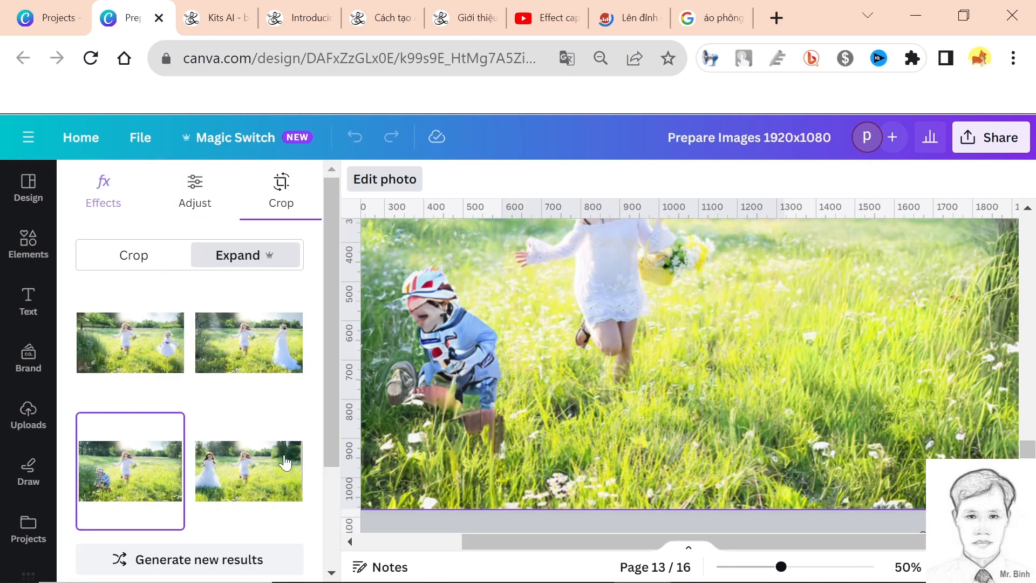
scroll(281, 466, "down", 3)
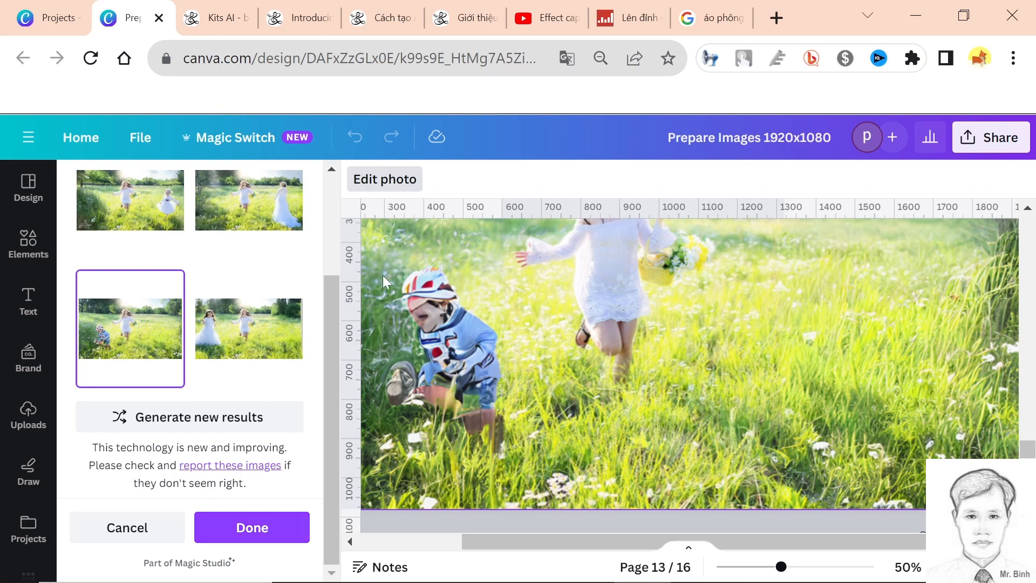
left_click(264, 528)
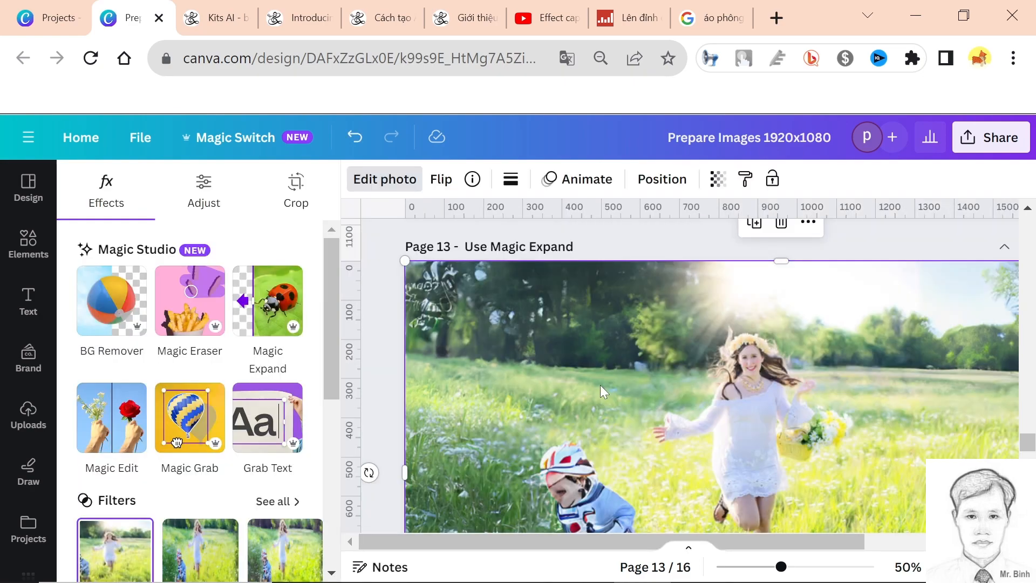
- Set the Magic Eraser brush size to 19 and brush away the helmeted child from the expanded meadow photo
scroll(667, 390, "down", 3)
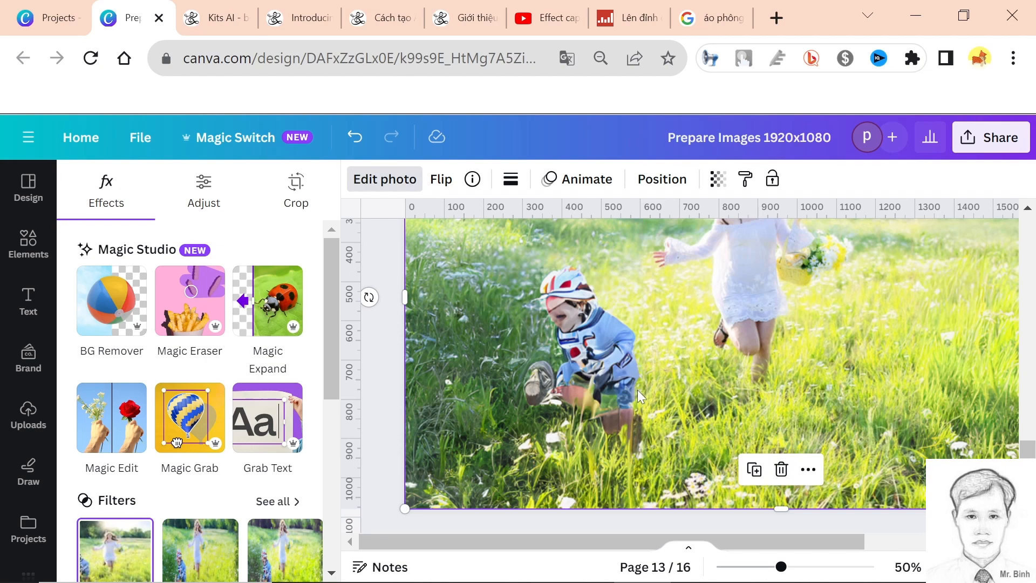
left_click(197, 315)
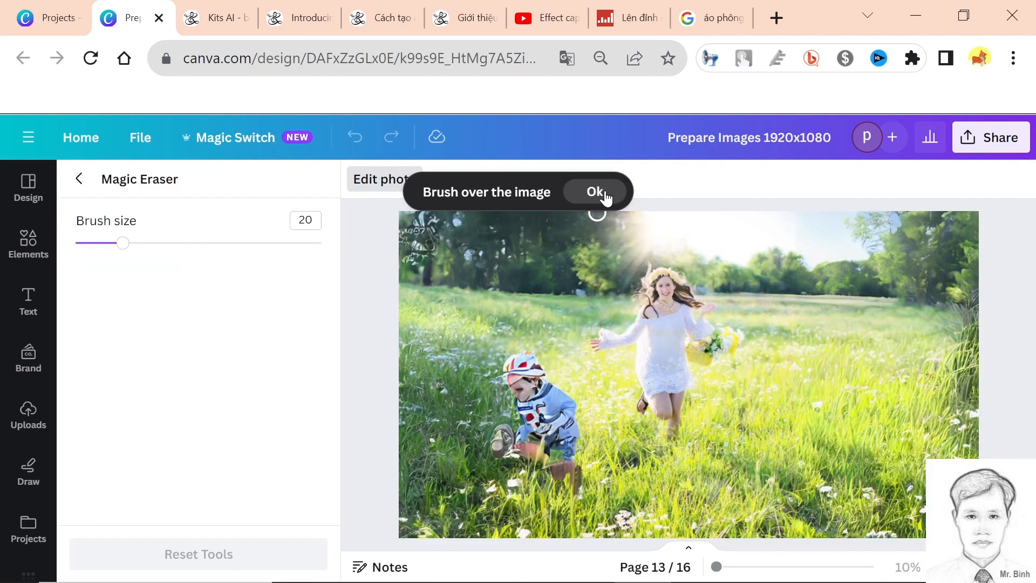
left_click_drag(128, 248, 121, 243)
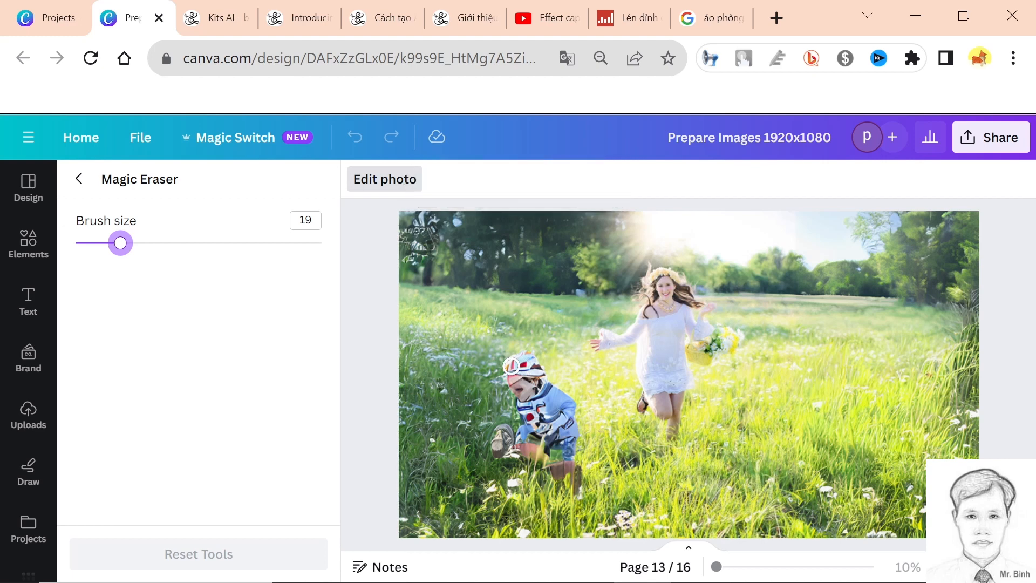
mouse_move(508, 368)
left_mouse_down()
mouse_move(566, 411)
mouse_move(573, 464)
mouse_move(568, 473)
mouse_move(540, 456)
mouse_move(534, 446)
mouse_move(567, 444)
mouse_move(532, 429)
mouse_move(521, 448)
mouse_move(499, 433)
mouse_move(499, 447)
mouse_move(540, 458)
mouse_move(517, 406)
mouse_move(555, 415)
mouse_move(530, 383)
mouse_move(517, 390)
mouse_move(507, 374)
mouse_move(524, 368)
mouse_move(572, 465)
mouse_move(521, 438)
mouse_move(513, 361)
mouse_move(572, 413)
mouse_move(572, 404)
mouse_move(580, 472)
mouse_move(502, 453)
mouse_move(500, 443)
mouse_move(525, 423)
left_mouse_up()
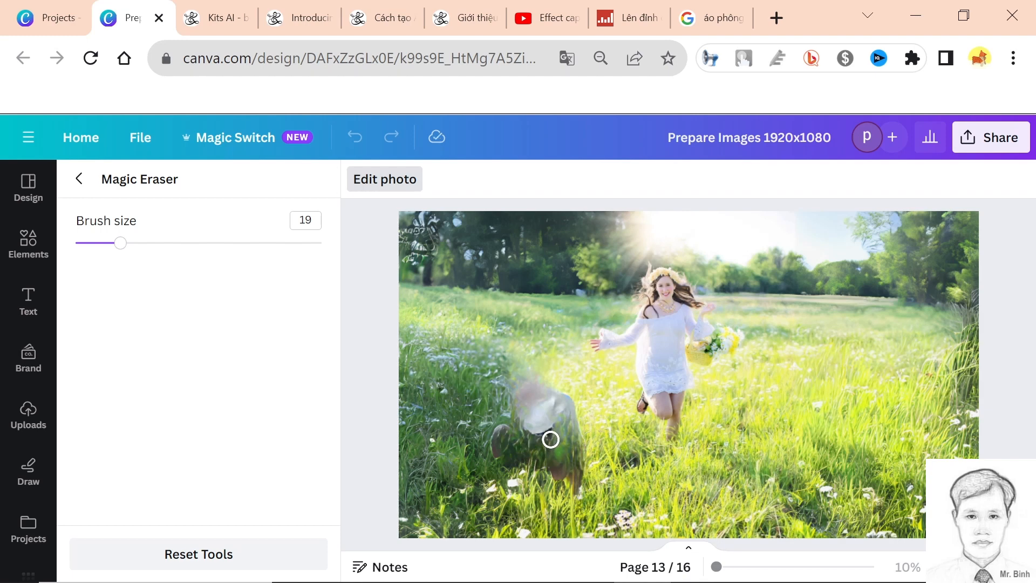
mouse_move(538, 428)
left_mouse_down()
mouse_move(530, 390)
mouse_move(561, 398)
mouse_move(566, 412)
mouse_move(548, 419)
mouse_move(549, 403)
mouse_move(522, 384)
mouse_move(534, 380)
mouse_move(566, 403)
mouse_move(561, 467)
mouse_move(572, 486)
mouse_move(570, 417)
mouse_move(544, 429)
mouse_move(527, 422)
mouse_move(519, 382)
mouse_move(522, 407)
mouse_move(556, 431)
mouse_move(572, 483)
mouse_move(584, 470)
mouse_move(566, 405)
mouse_move(526, 378)
mouse_move(517, 390)
mouse_move(522, 409)
mouse_move(554, 427)
mouse_move(578, 475)
left_mouse_up()
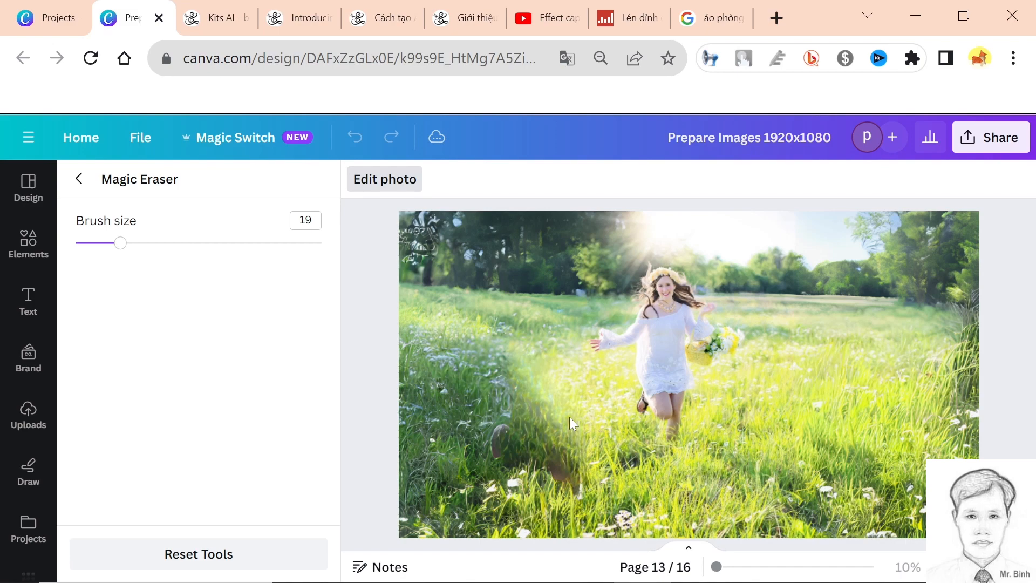
scroll(568, 416, "up", 3)
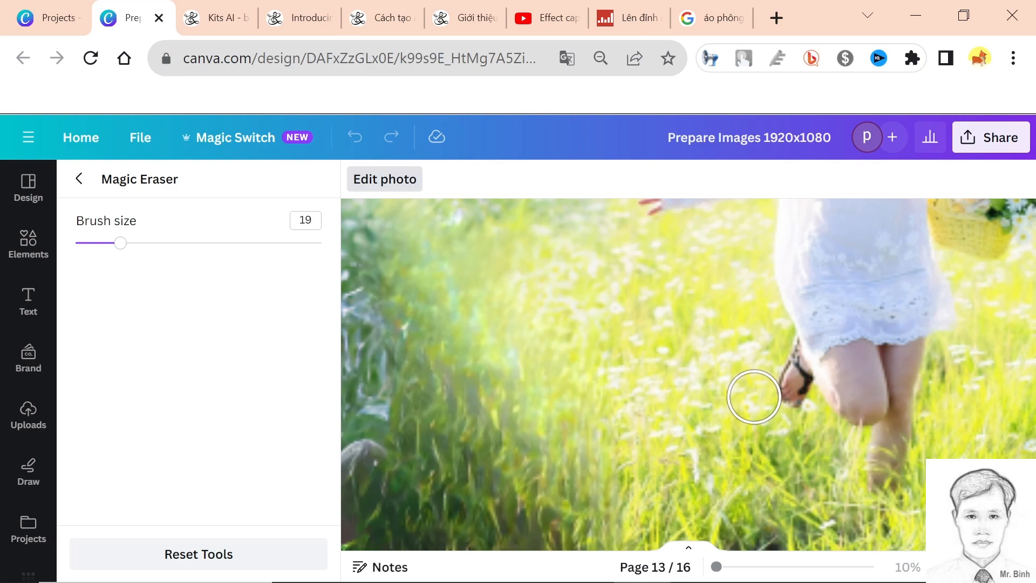
scroll(753, 397, "down", 3)
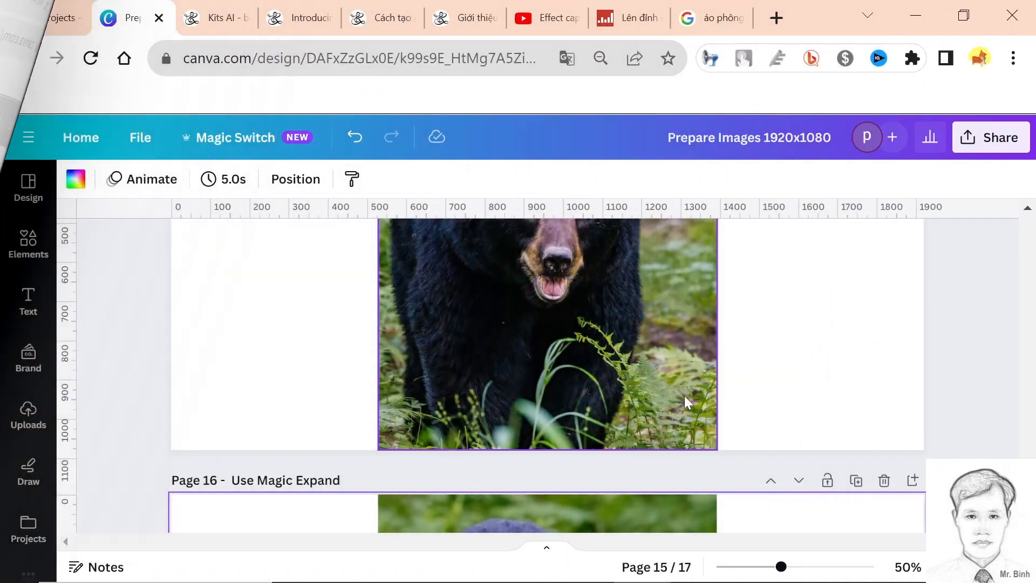
- Examine the black bear photo on page 15, including in full-screen presentation view
scroll(691, 395, "up", 2)
scroll(697, 405, "down", 2)
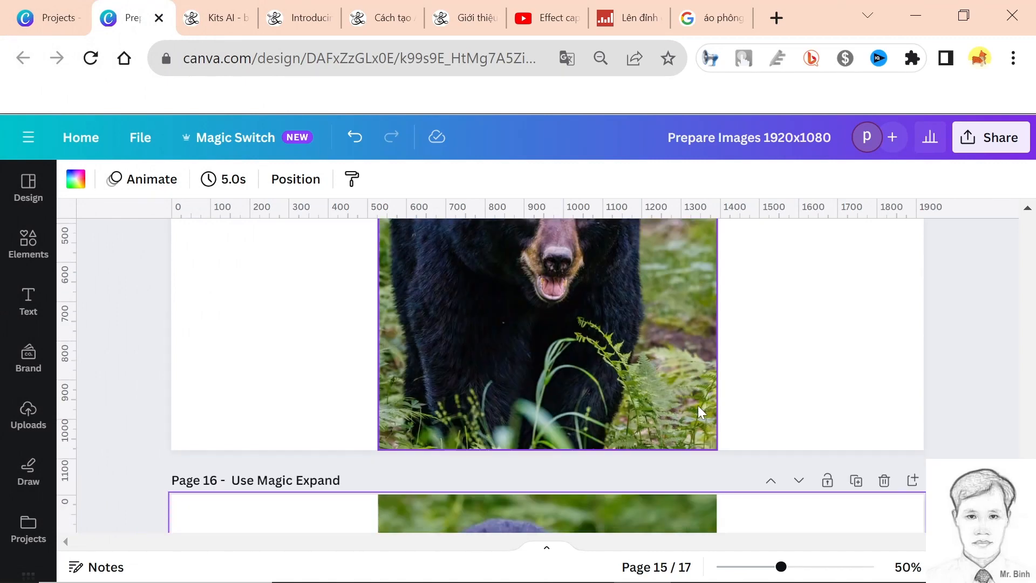
scroll(696, 372, "up", 3)
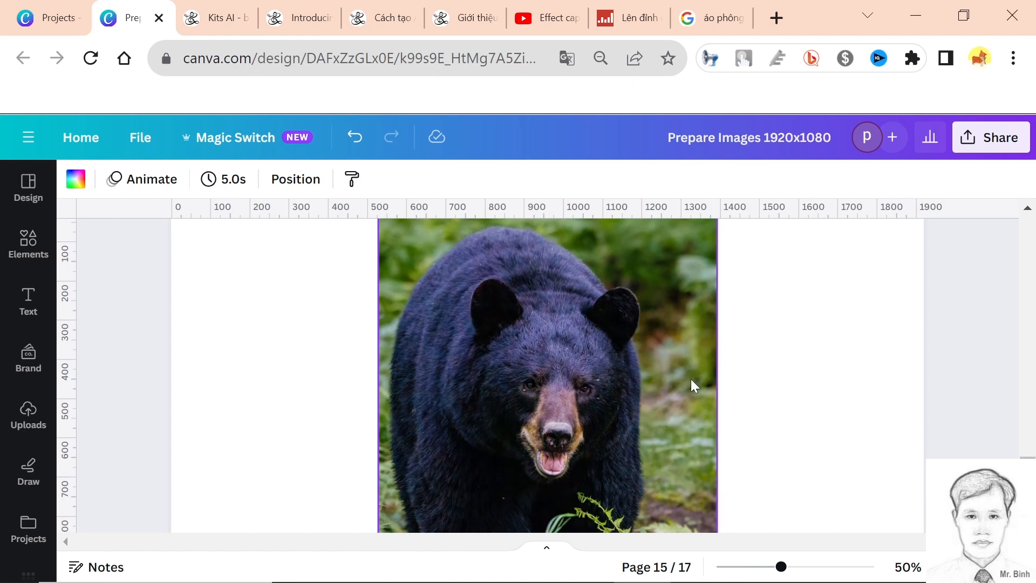
key("ctrl+alt+p")
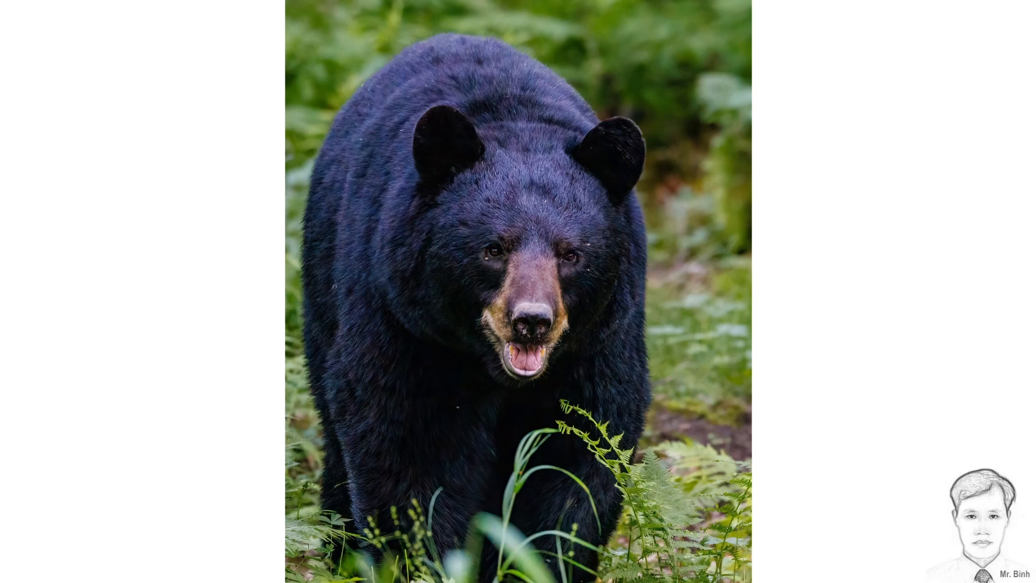
key("Escape")
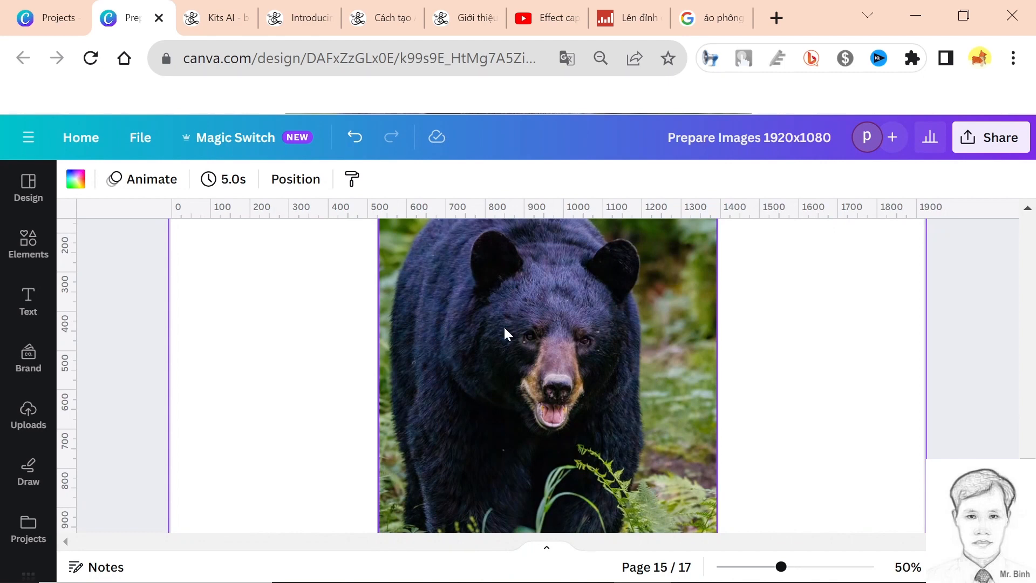
- Erase the grass and fern fronds in front of the bear on page 15 with Magic Eraser
left_click(505, 281)
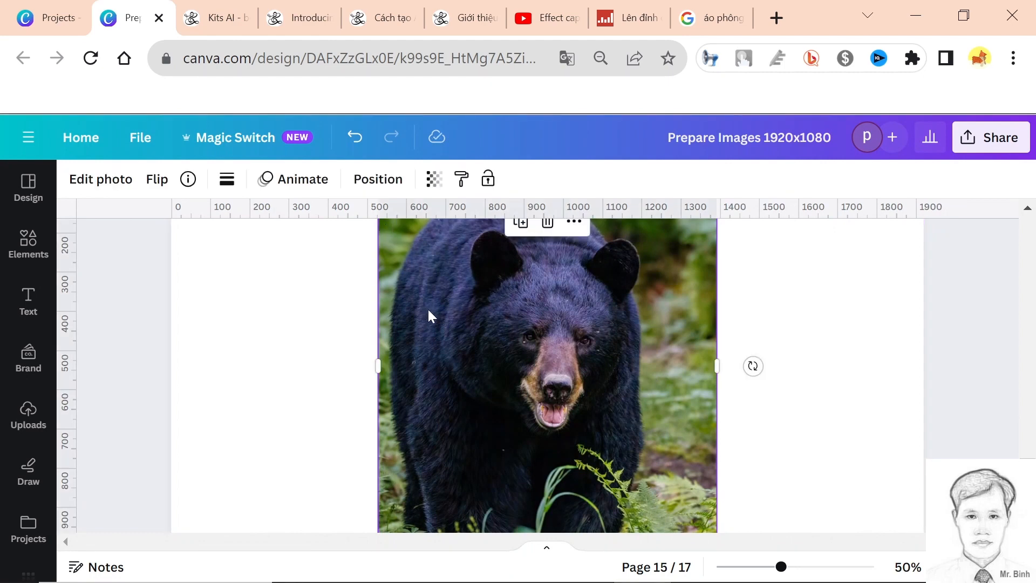
left_click(100, 179)
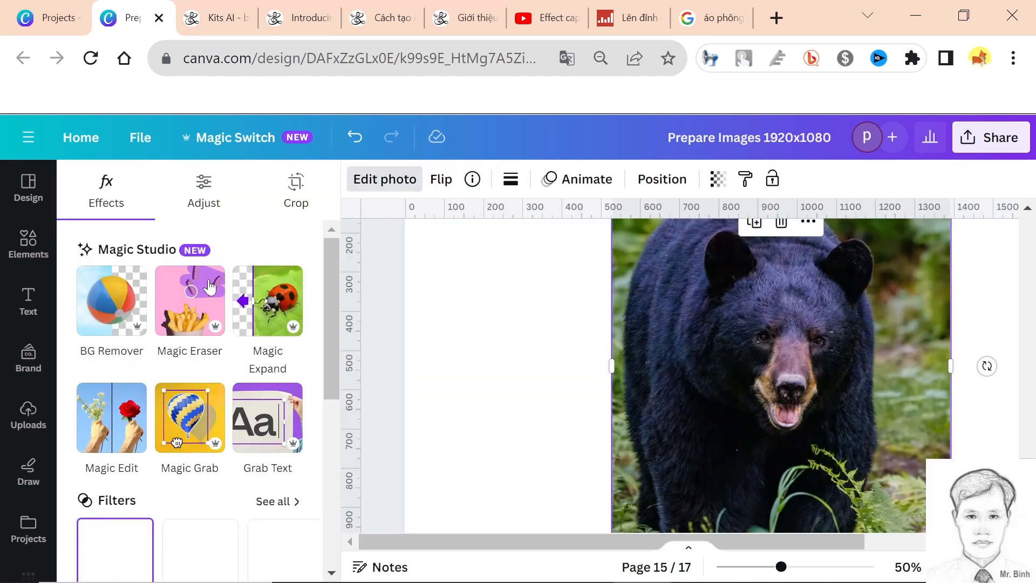
left_click(197, 321)
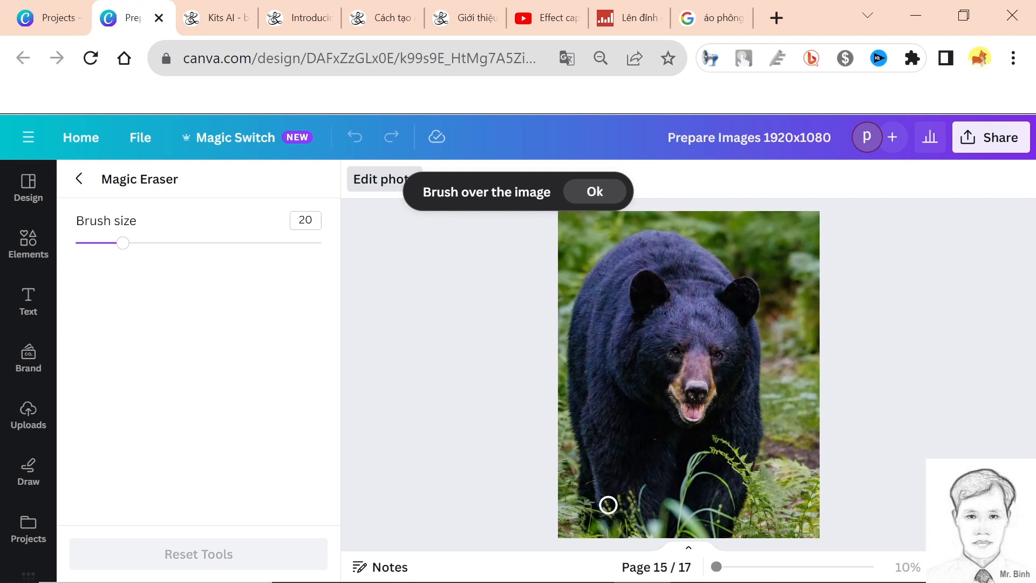
mouse_move(607, 508)
left_mouse_down()
mouse_move(635, 537)
mouse_move(720, 534)
mouse_move(742, 460)
mouse_move(717, 438)
mouse_move(711, 448)
mouse_move(729, 464)
mouse_move(710, 450)
mouse_move(694, 461)
mouse_move(672, 512)
mouse_move(706, 531)
mouse_move(718, 520)
mouse_move(699, 515)
mouse_move(730, 501)
mouse_move(723, 482)
mouse_move(697, 477)
mouse_move(705, 466)
mouse_move(697, 497)
mouse_move(715, 477)
mouse_move(708, 503)
mouse_move(728, 473)
mouse_move(697, 518)
mouse_move(669, 507)
mouse_move(655, 523)
mouse_move(691, 524)
mouse_move(630, 523)
mouse_move(618, 506)
mouse_move(631, 499)
mouse_move(637, 509)
mouse_move(644, 488)
mouse_move(640, 512)
mouse_move(666, 510)
mouse_move(636, 507)
mouse_move(641, 489)
mouse_move(638, 507)
mouse_move(704, 520)
mouse_move(719, 509)
mouse_move(734, 453)
mouse_move(711, 441)
mouse_move(673, 497)
mouse_move(629, 493)
mouse_move(615, 502)
mouse_move(666, 510)
left_mouse_up()
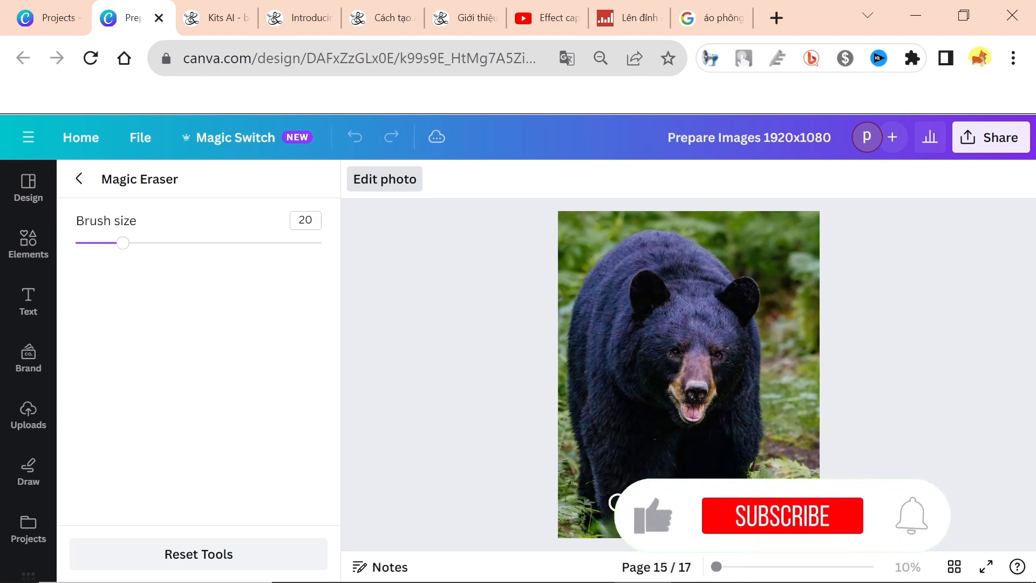
left_click_drag(740, 472, 750, 446)
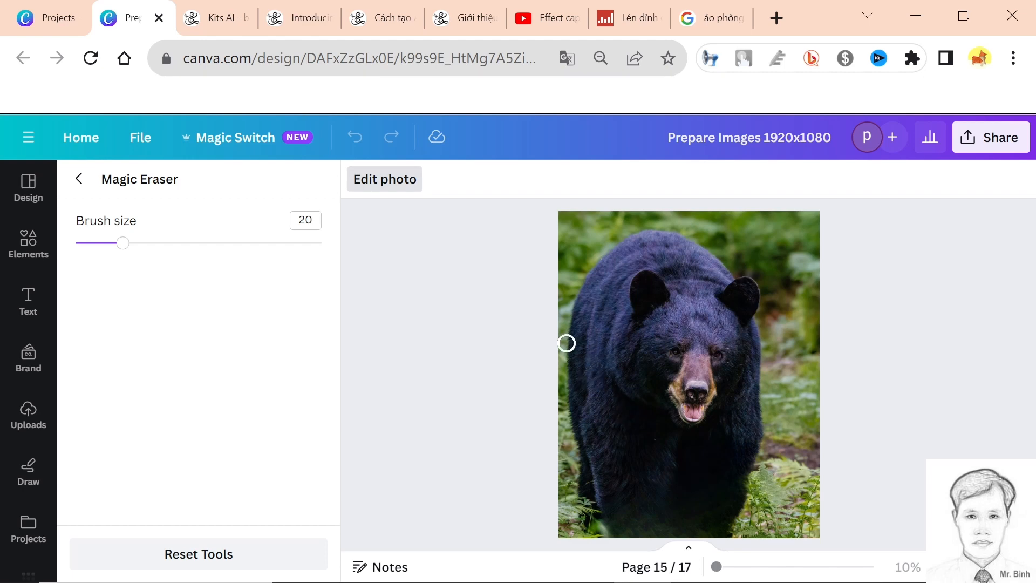
left_click(79, 180)
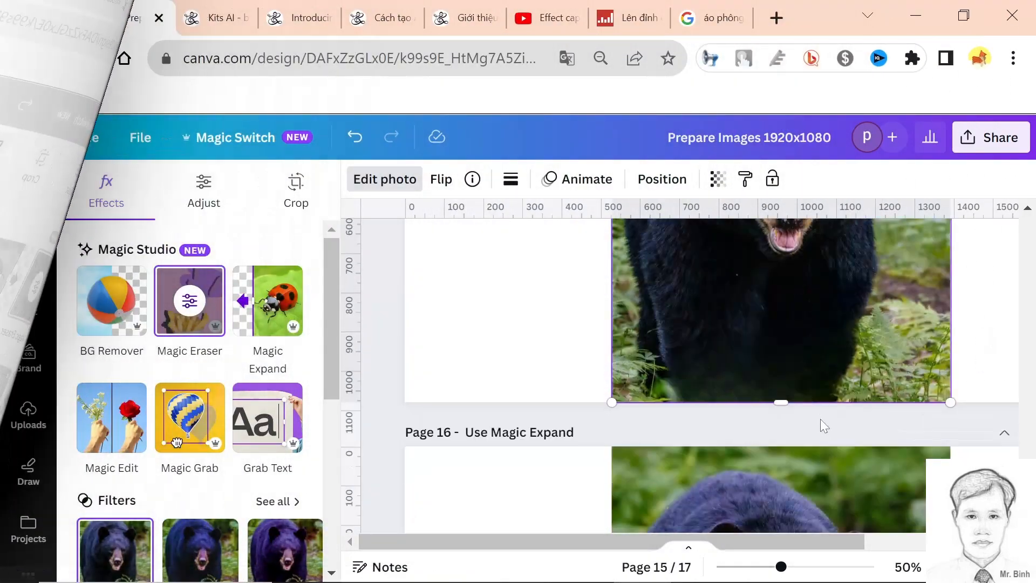
- Compare the erased bear photo on page 15 with the bear photos on pages 16 and 17
scroll(820, 418, "down", 4)
scroll(821, 418, "up", 5)
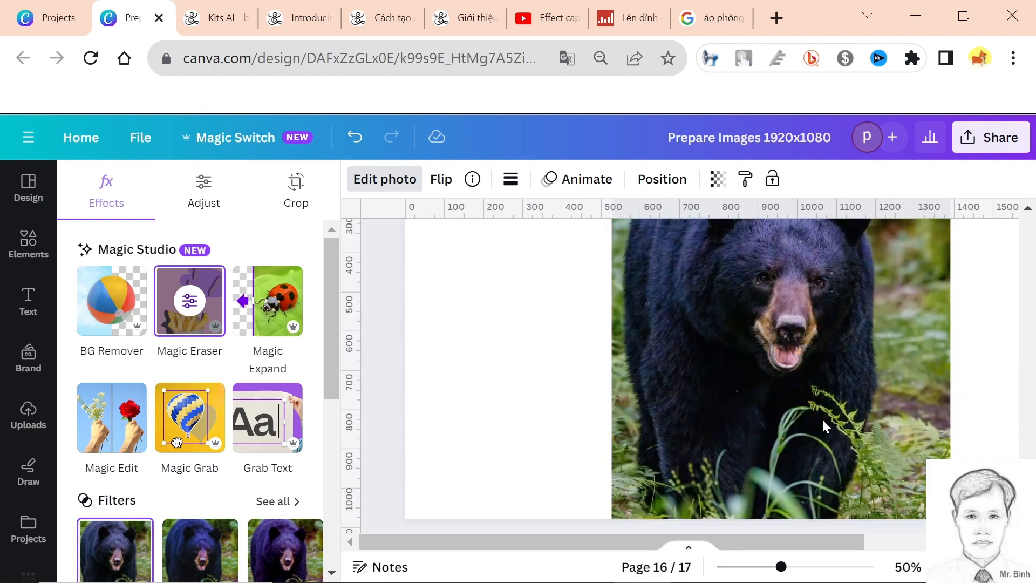
scroll(821, 417, "down", 5)
scroll(822, 419, "up", 3)
scroll(822, 419, "up", 4)
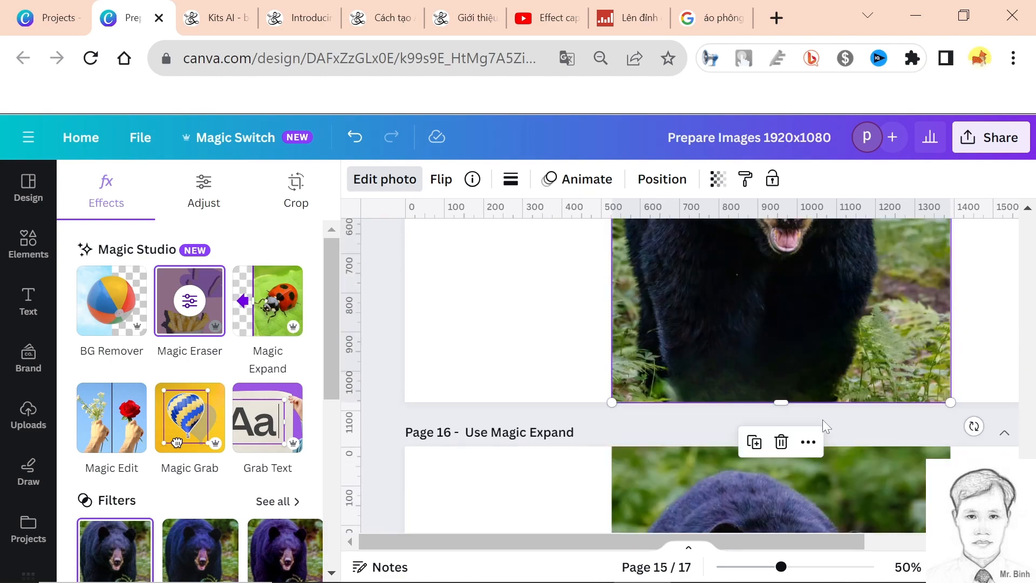
scroll(821, 418, "down", 7)
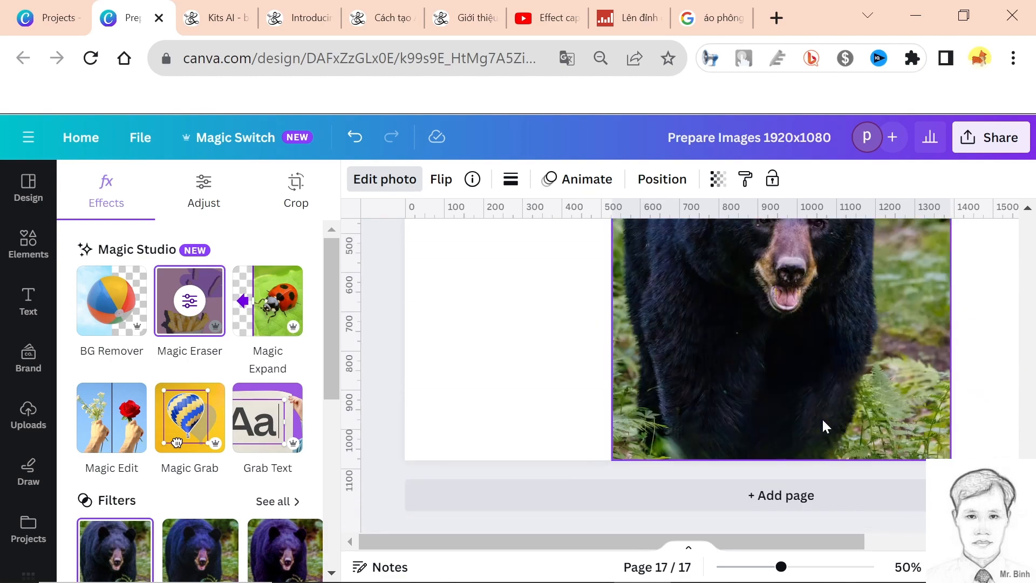
scroll(822, 417, "up", 10)
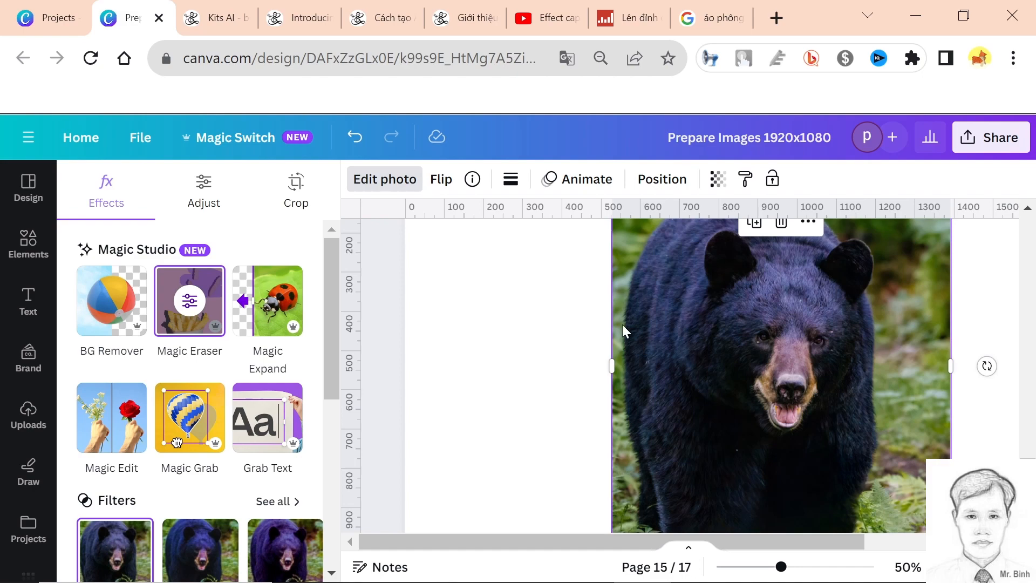
- Remove the background from the bear photo on page 15 with BG Remover and view the page full screen
left_click(390, 179)
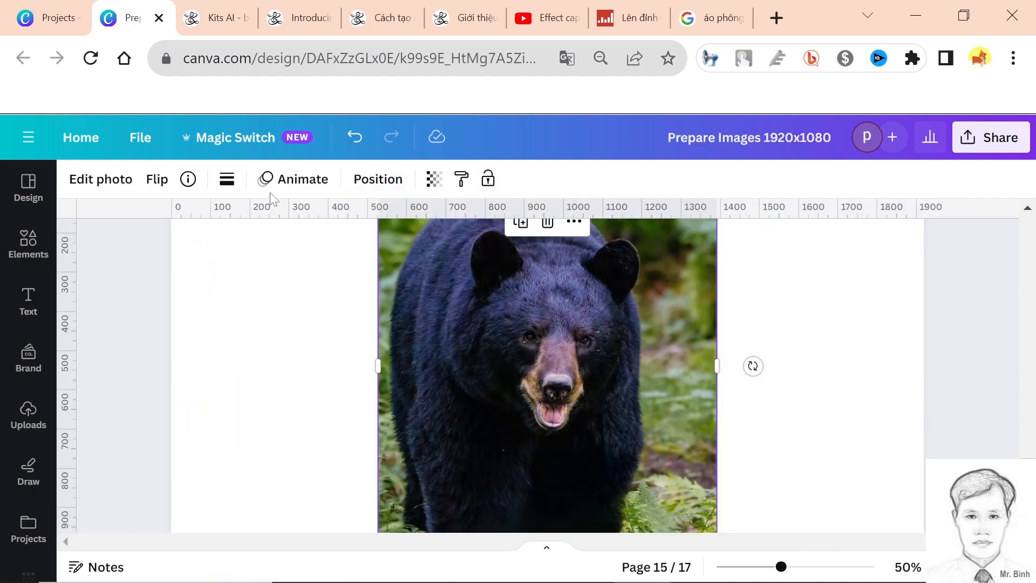
left_click(112, 184)
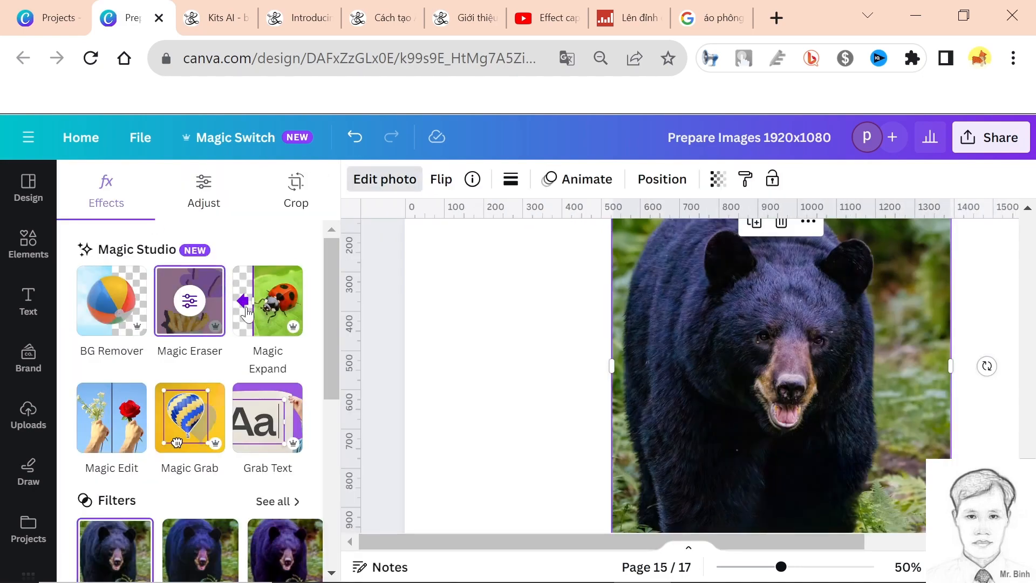
left_click(125, 330)
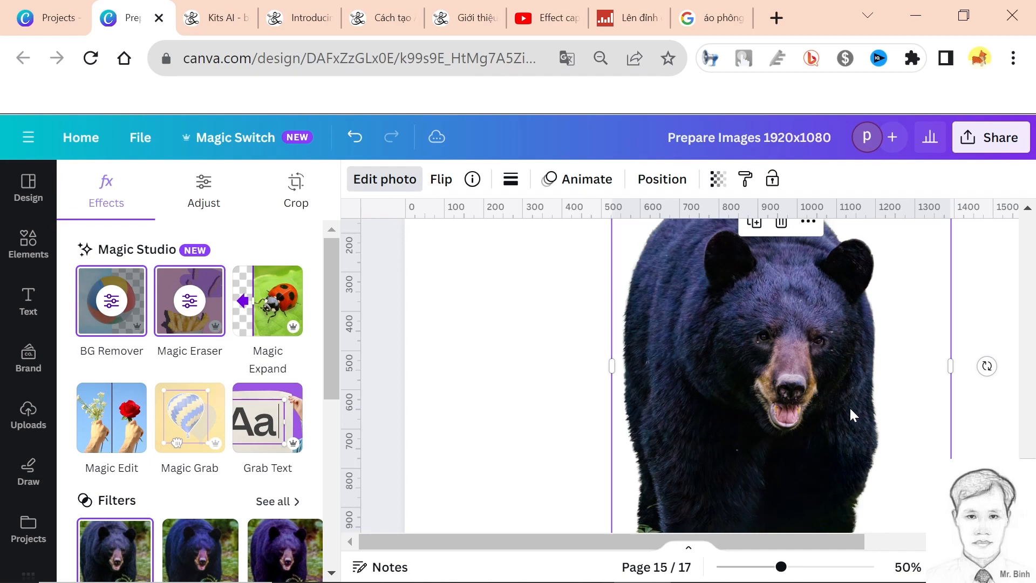
key("F11")
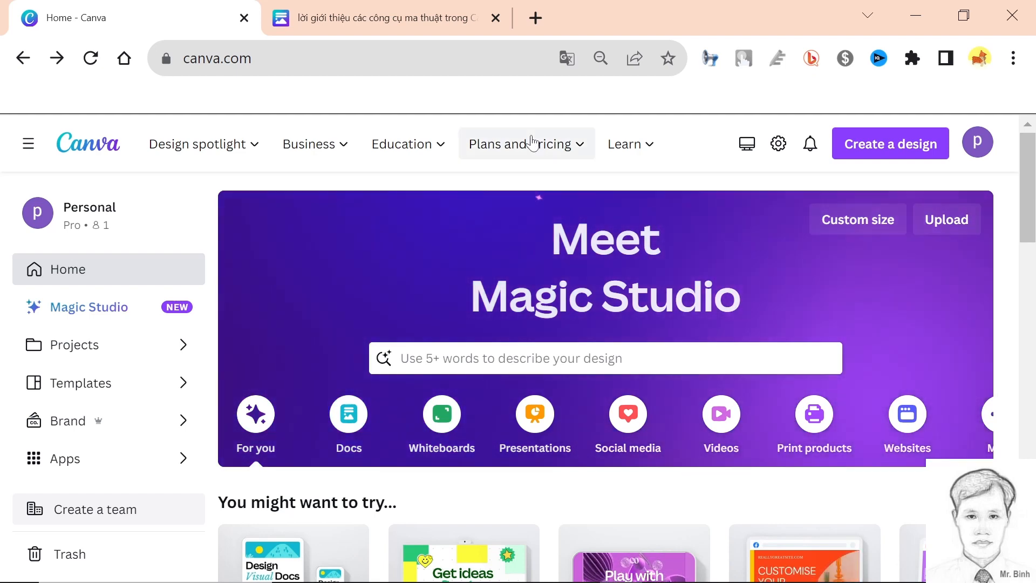
- Create a new blank design in the YouTube Thumbnail format, 1280 × 720 px
mouse_move(573, 156)
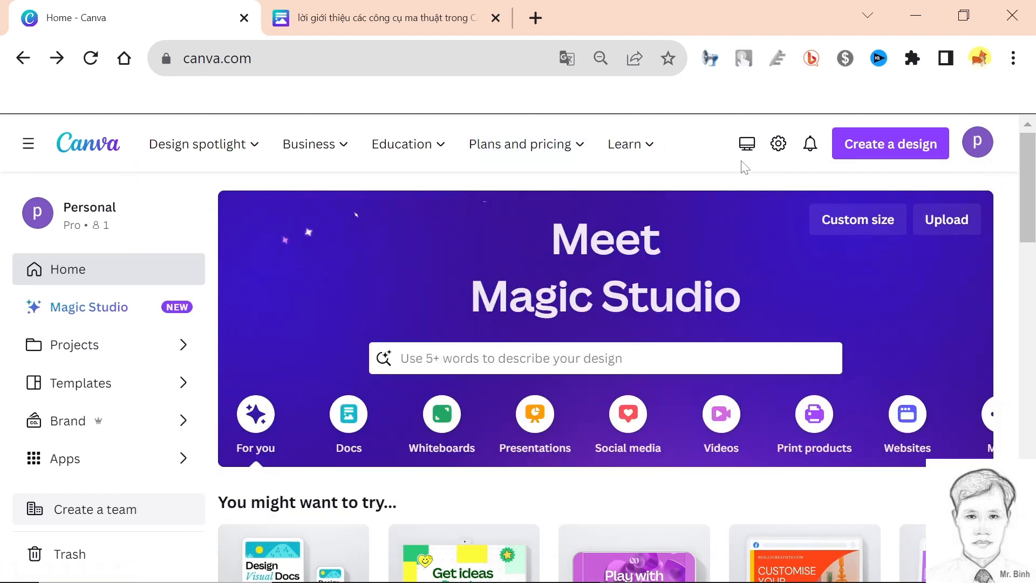
left_click(876, 152)
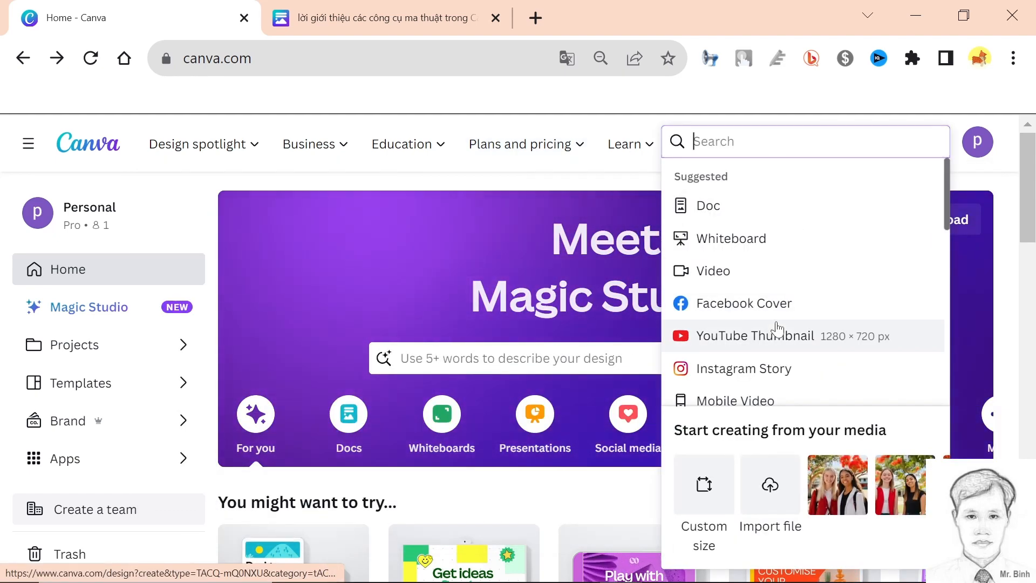
left_click(739, 341)
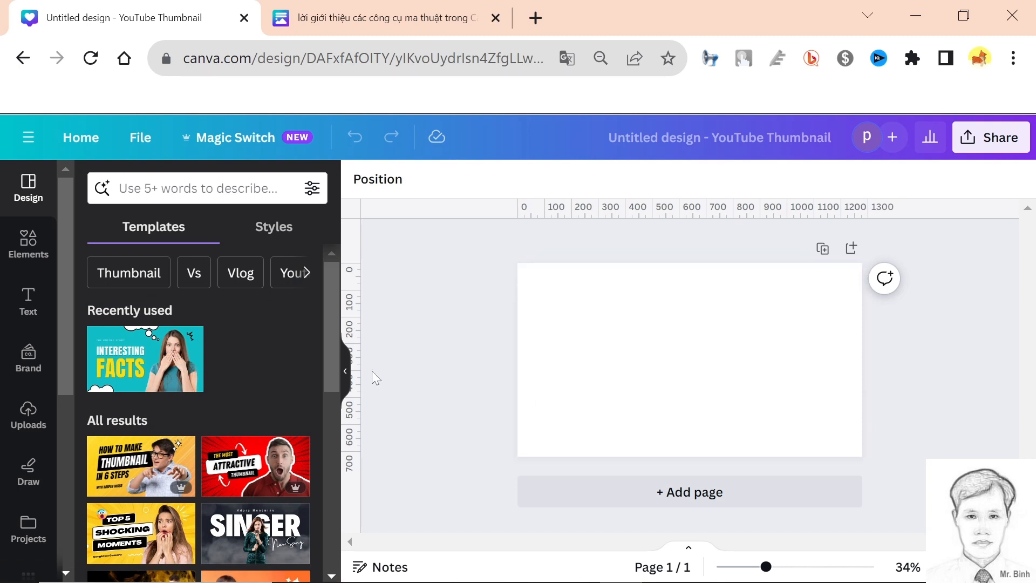
- Open the Magic Media app from your own apps in the new thumbnail design
left_click_drag(331, 342, 327, 478)
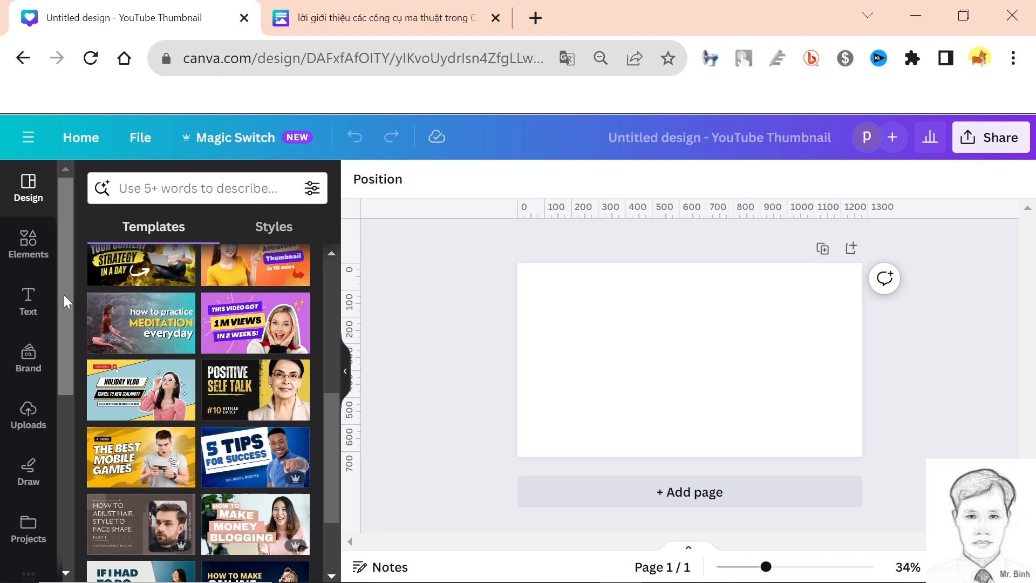
left_click_drag(64, 294, 59, 432)
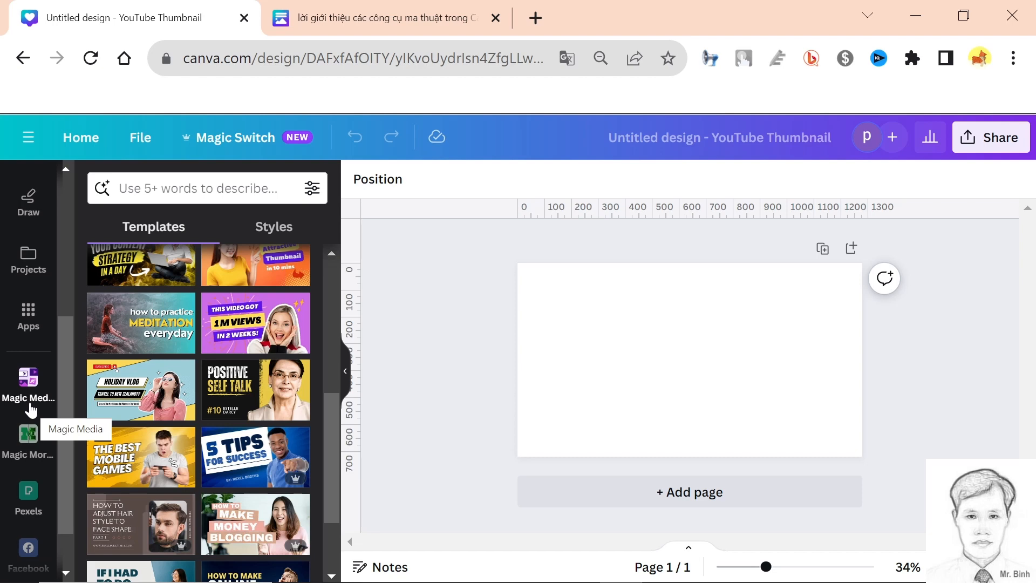
left_click(29, 318)
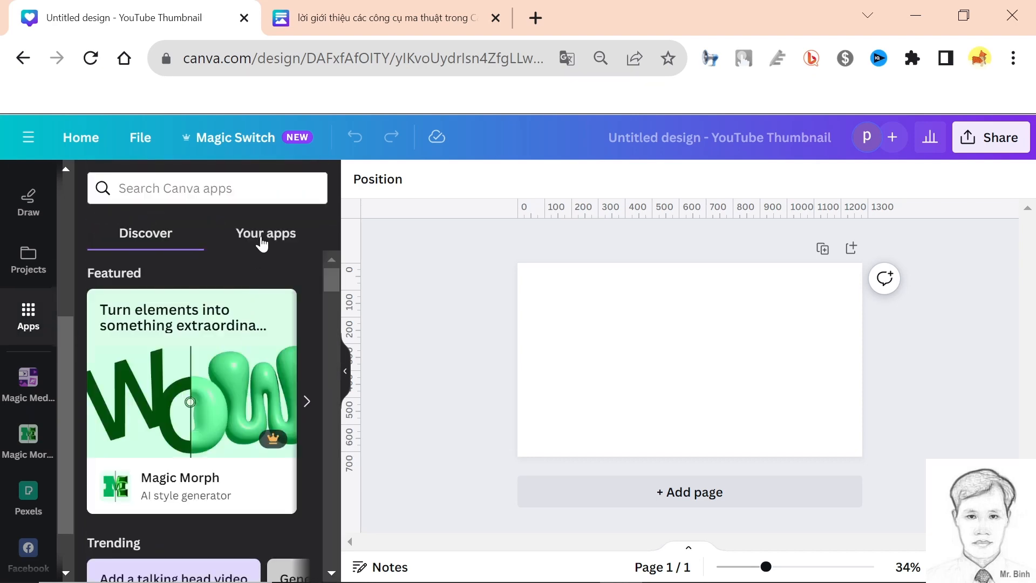
left_click(259, 247)
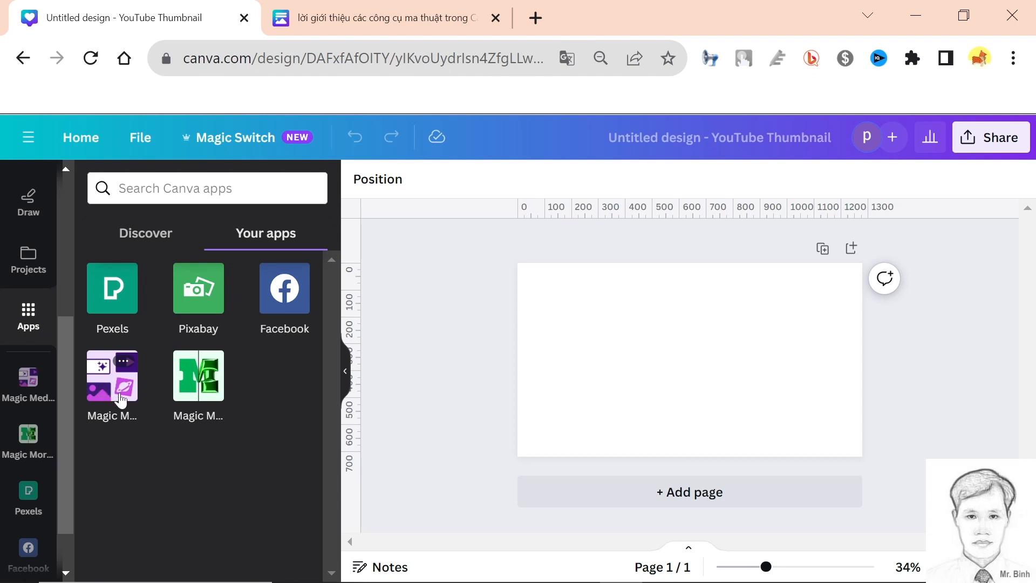
left_click(121, 400)
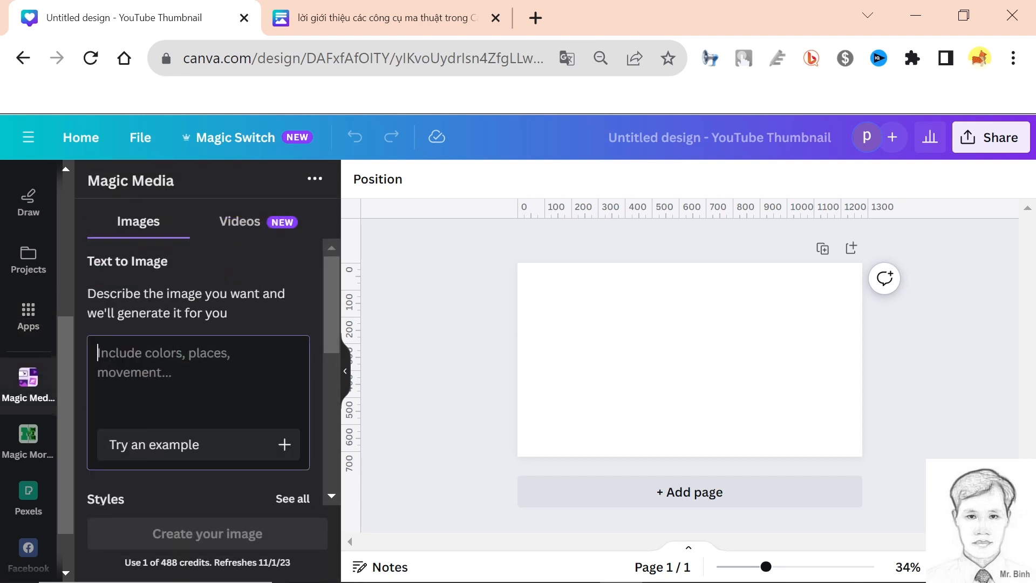
- Look over the text-to-image styles and aspect ratios, and cycle through the example prompts up to "A robot with a glowing visor"
mouse_move(335, 301)
left_mouse_down()
mouse_move(323, 423)
mouse_move(342, 289)
left_mouse_up()
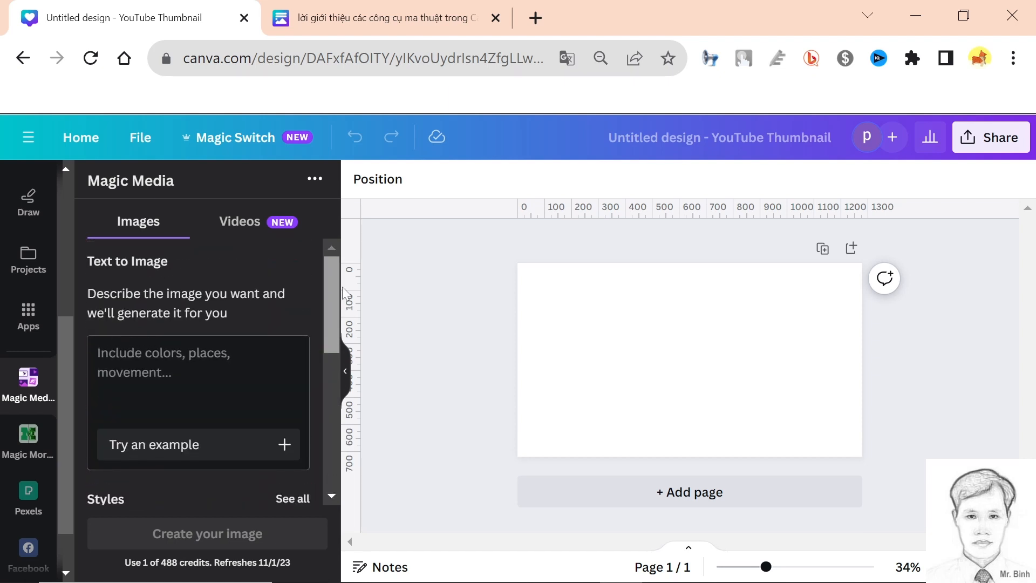
left_click(162, 367)
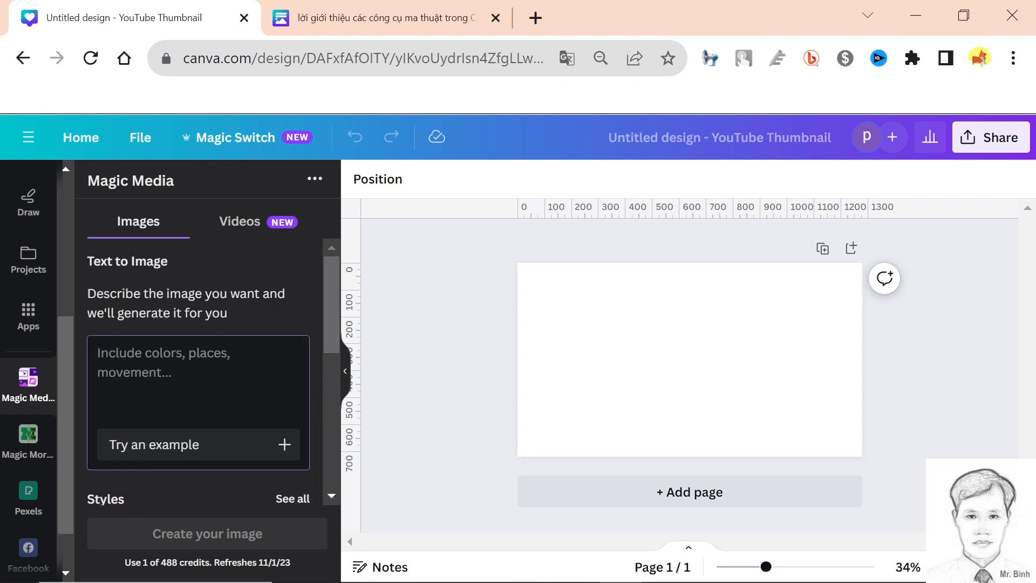
left_click_drag(329, 296, 319, 367)
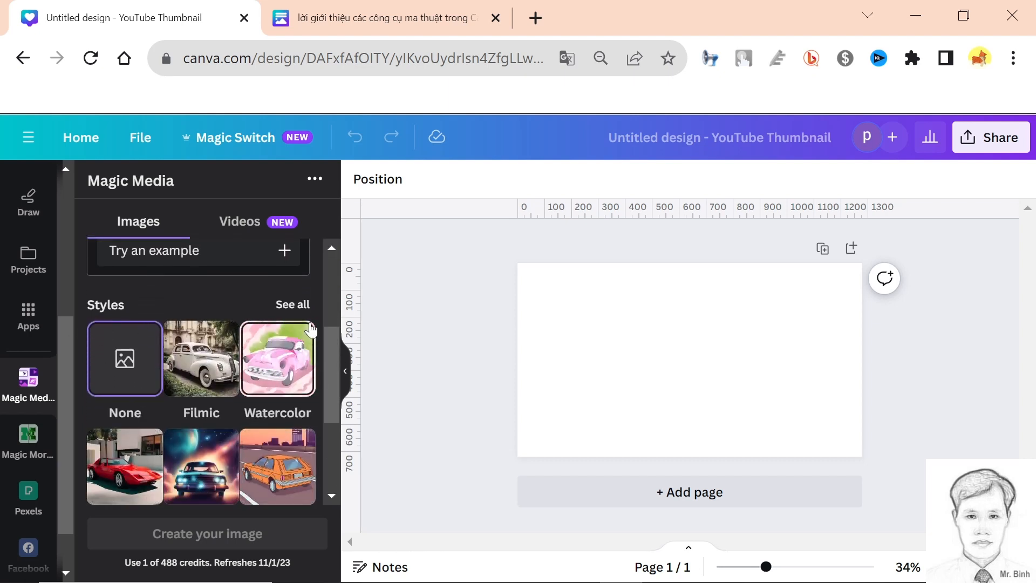
left_click_drag(327, 343, 325, 423)
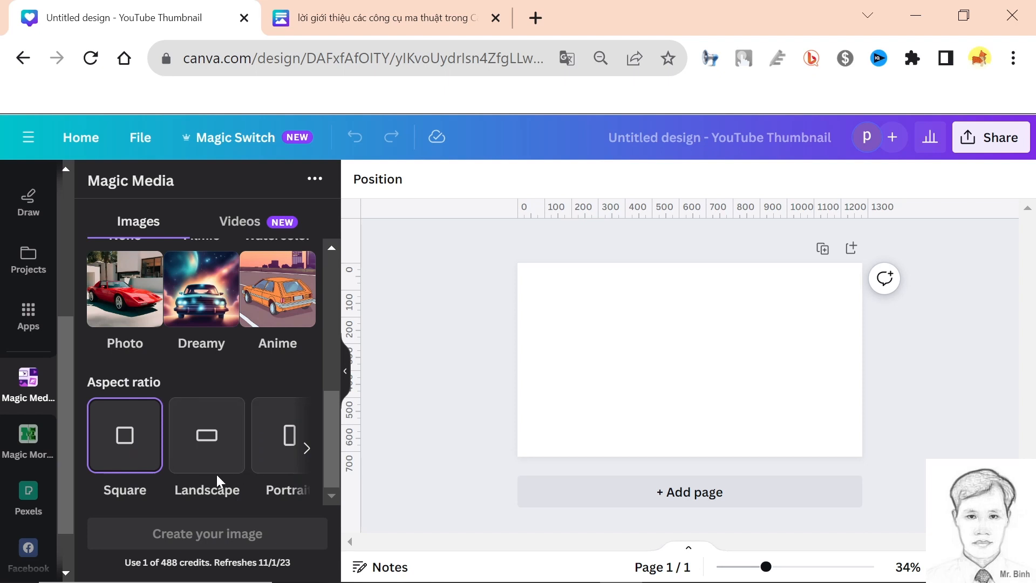
left_click_drag(328, 423, 312, 286)
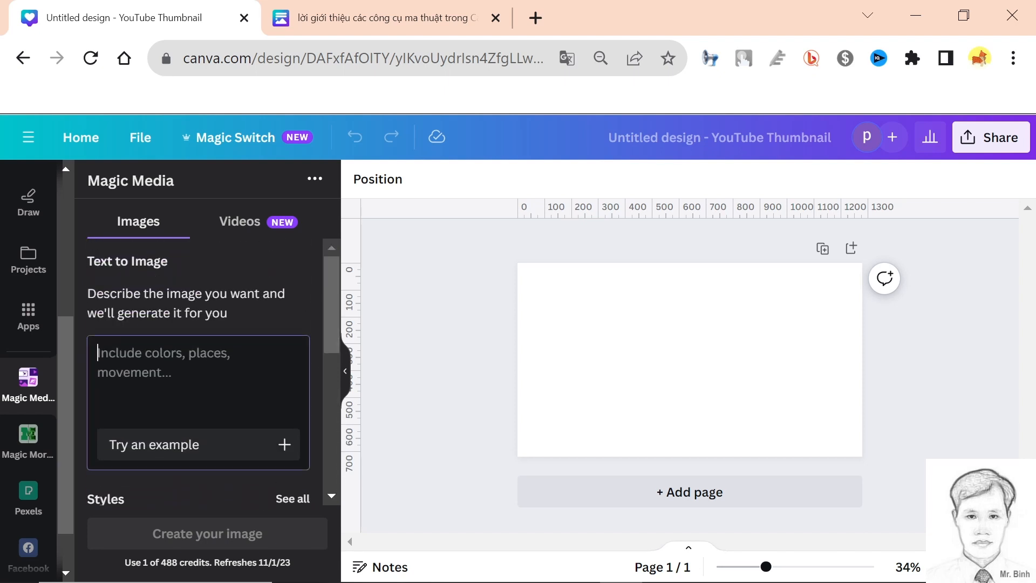
left_click(180, 454)
left_click(180, 456)
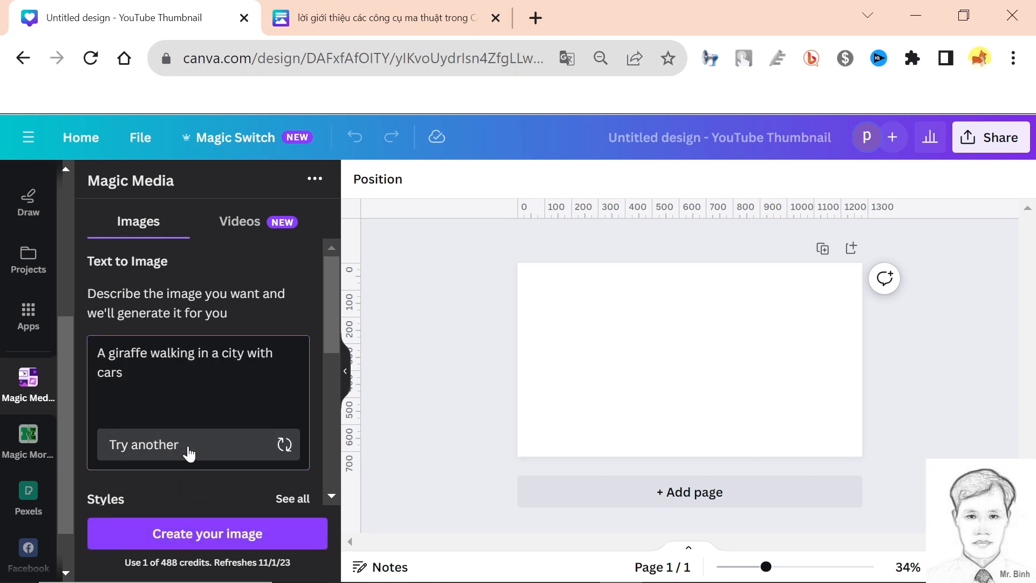
left_click(189, 454)
left_click(189, 453)
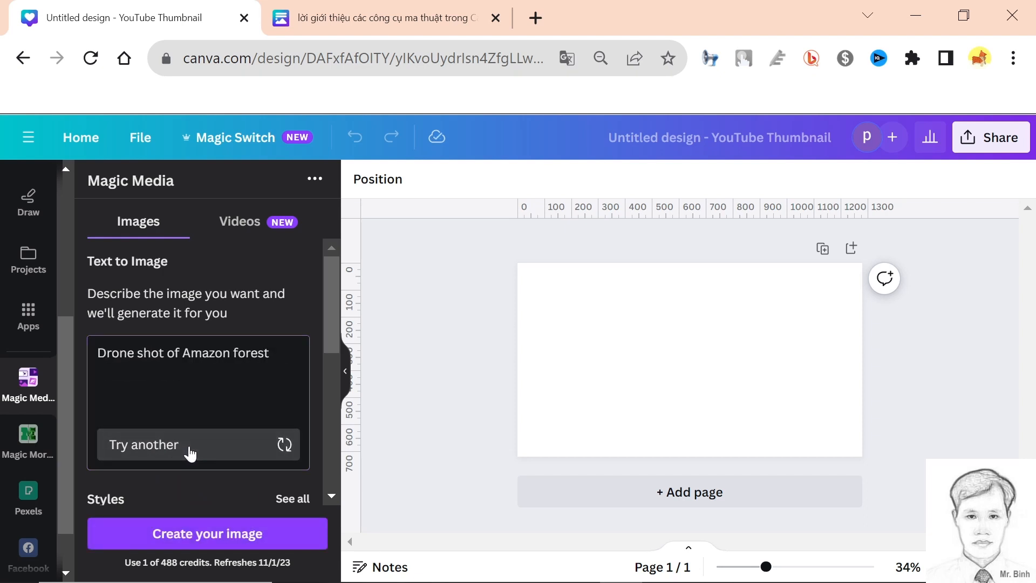
left_click(188, 452)
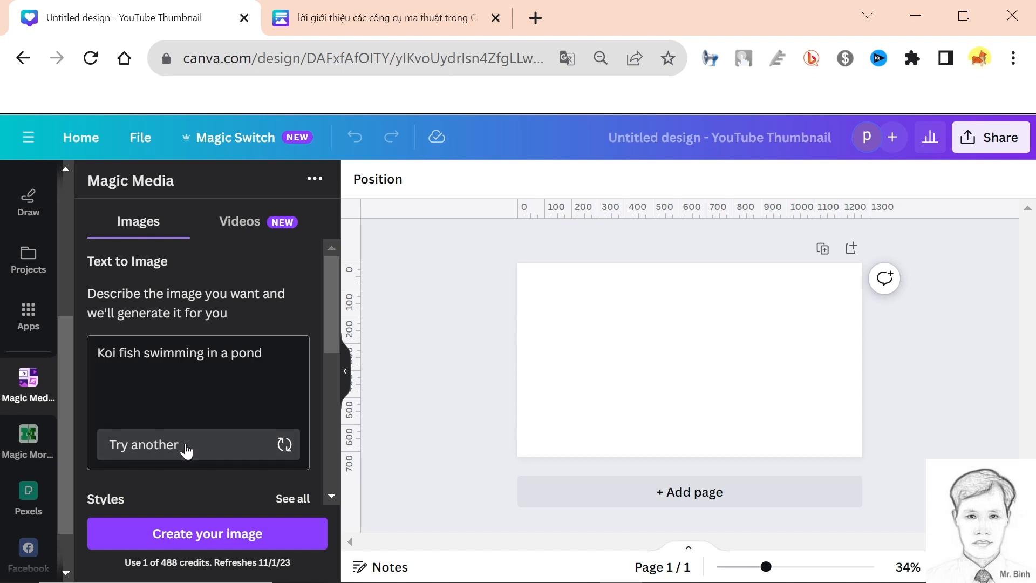
left_click(187, 451)
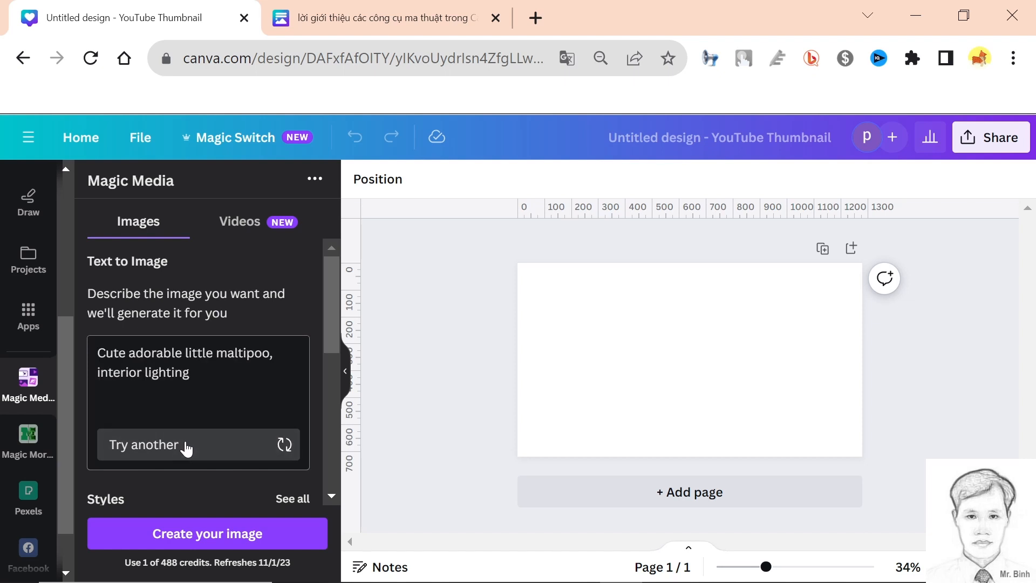
left_click(186, 449)
left_click(184, 448)
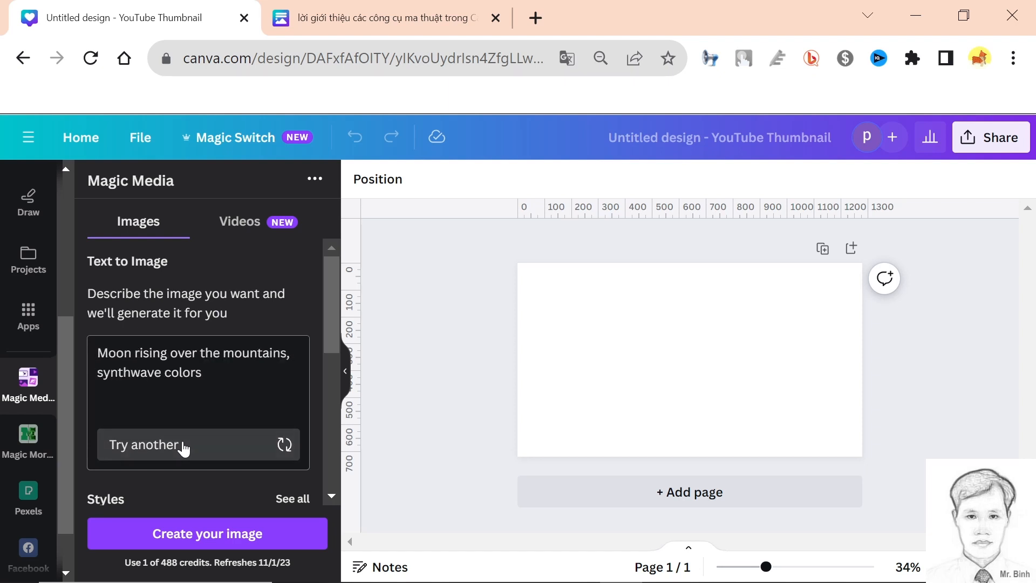
left_click(184, 448)
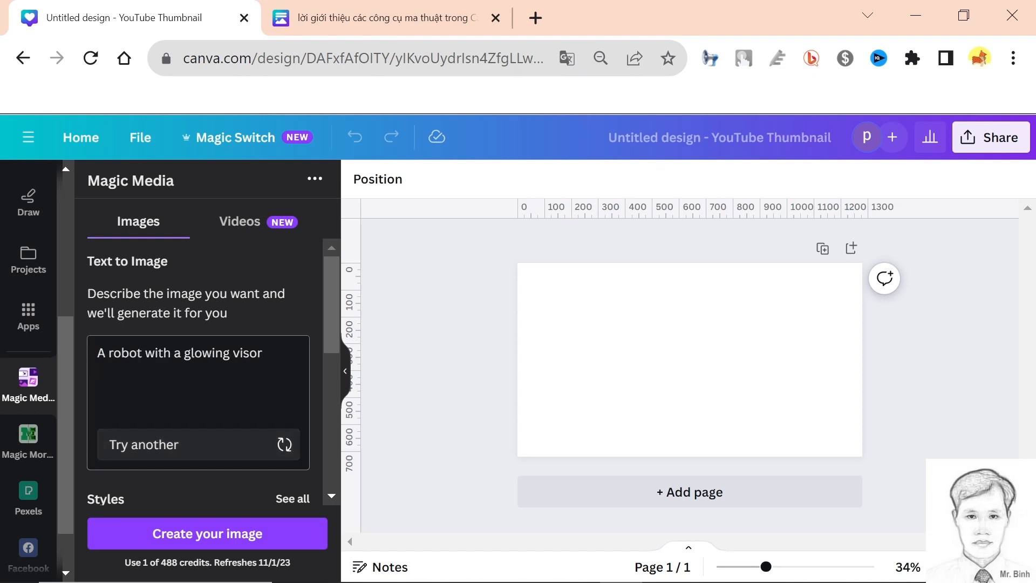
- Replace the prompt with "hai nữ sinh châu á, đứng trên sân trường, cạnh cây phượng hoa đỏ, da trắng, mặt rõ nét, ánh sáng tự nhiên tốt"
left_click_drag(262, 354, 97, 363)
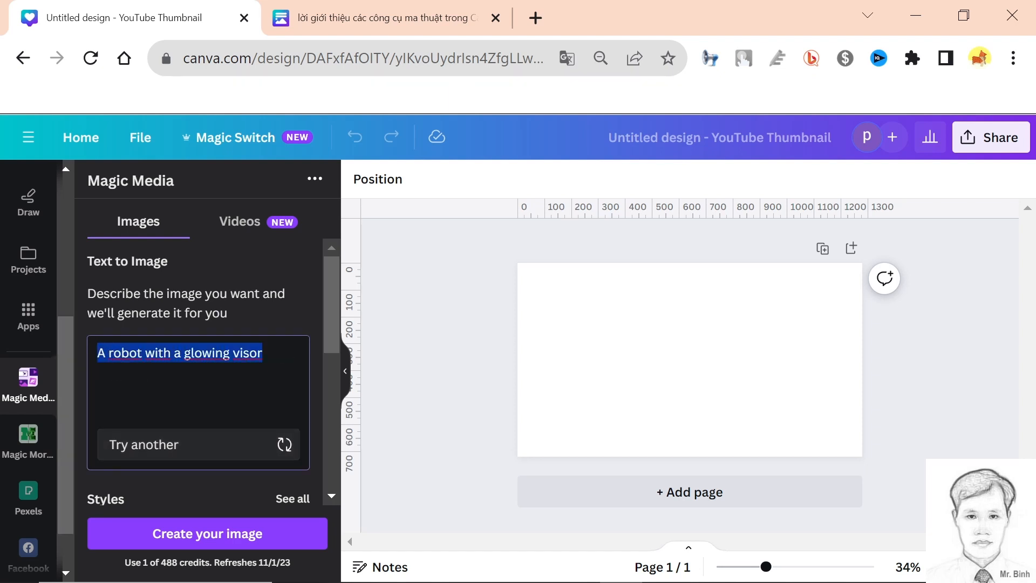
type("hai nữ sinh đứng trên sân trường, cạnh cây phượng hoa đỏ, da trắng, mặt rõ nét, ánh sáng tự nhiên tốt")
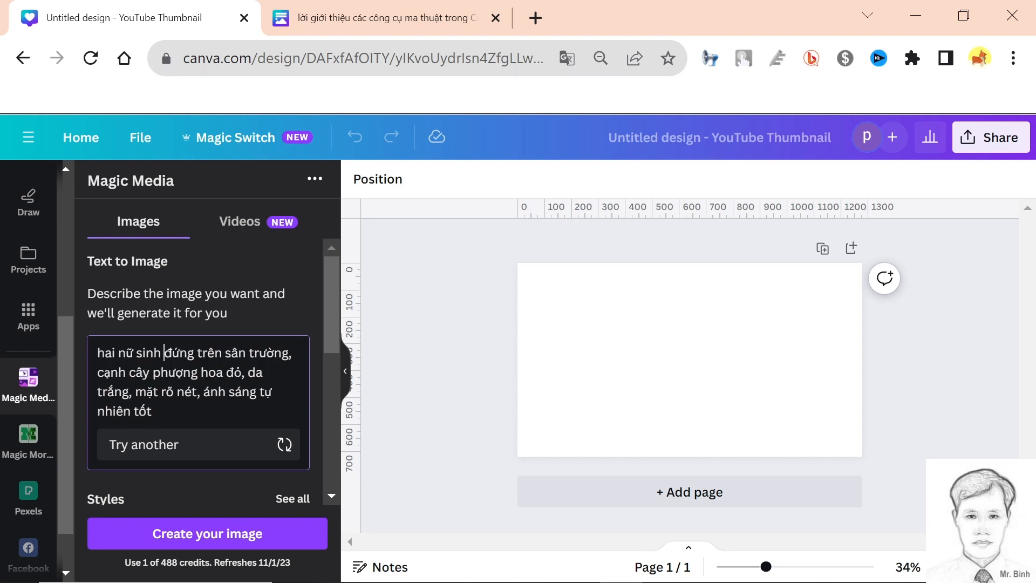
left_click_drag(164, 353, 172, 353)
left_click(176, 372)
left_click(164, 352)
type("chaau a")
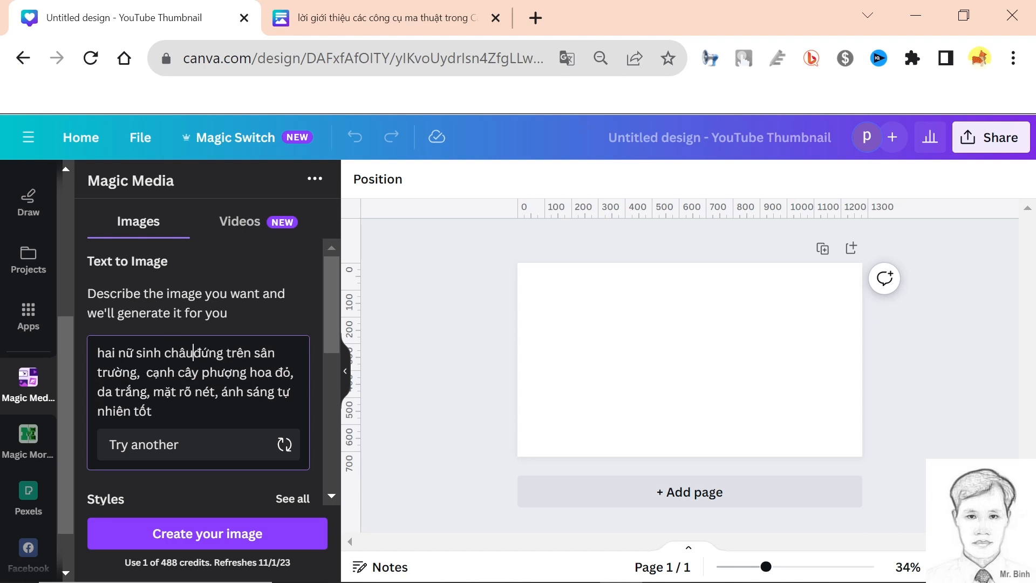
type(",")
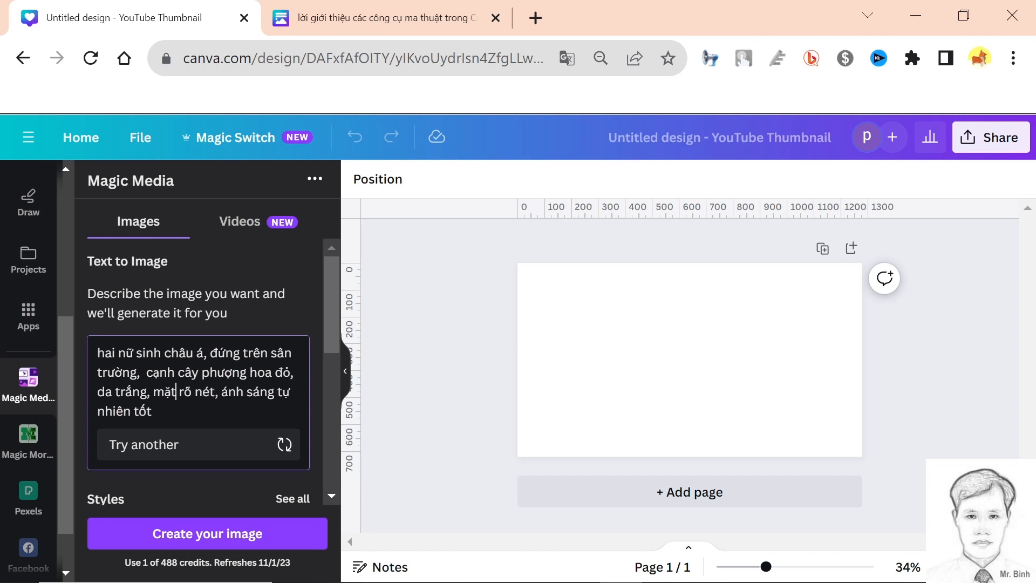
- Generate the images from the prompt with the Photo style and the Landscape aspect ratio
scroll(208, 445, "down", 5)
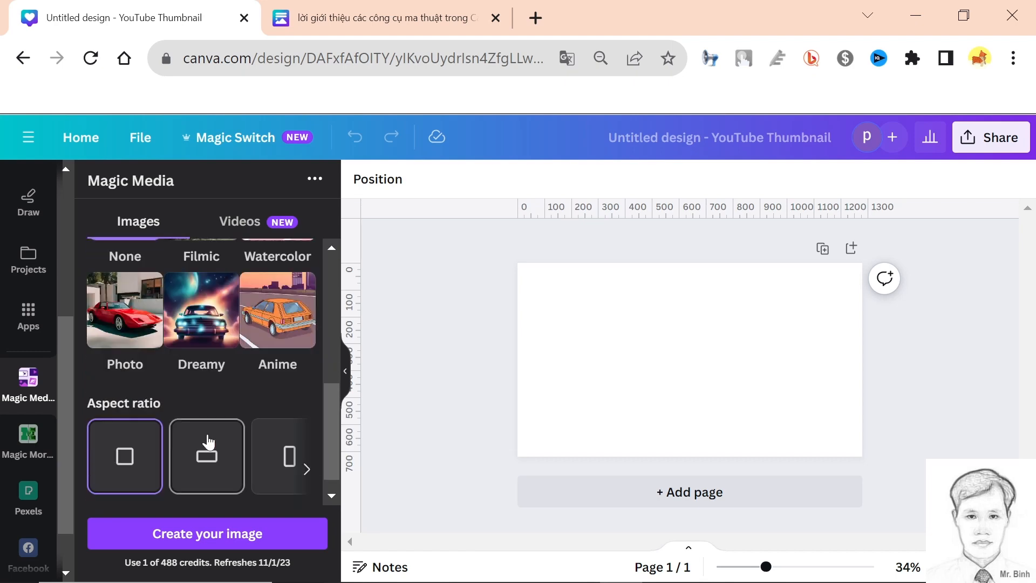
scroll(209, 437, "up", 2)
scroll(221, 420, "down", 2)
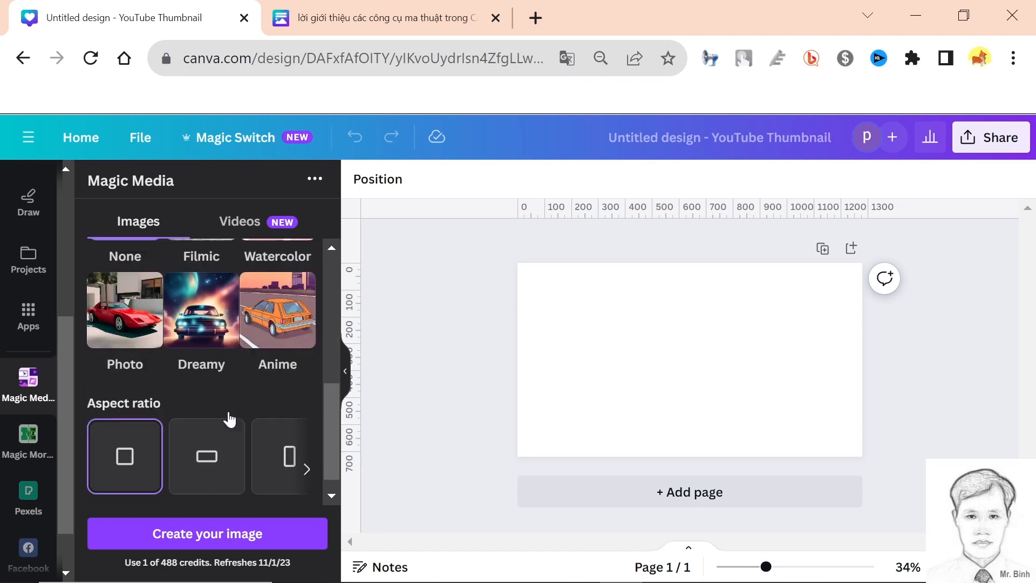
scroll(231, 419, "up", 2)
left_click(126, 467)
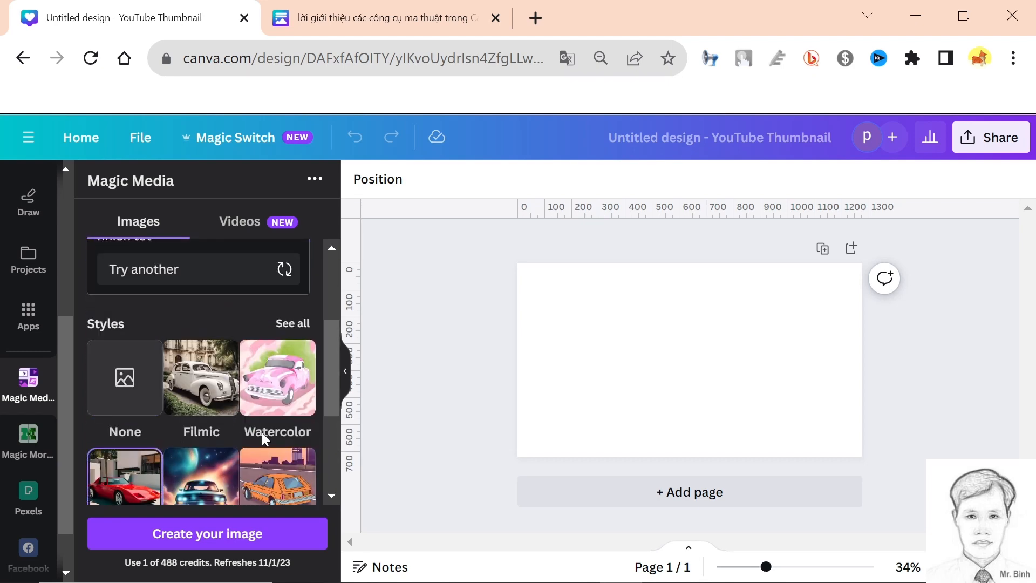
scroll(262, 432, "down", 2)
scroll(263, 439, "down", 1)
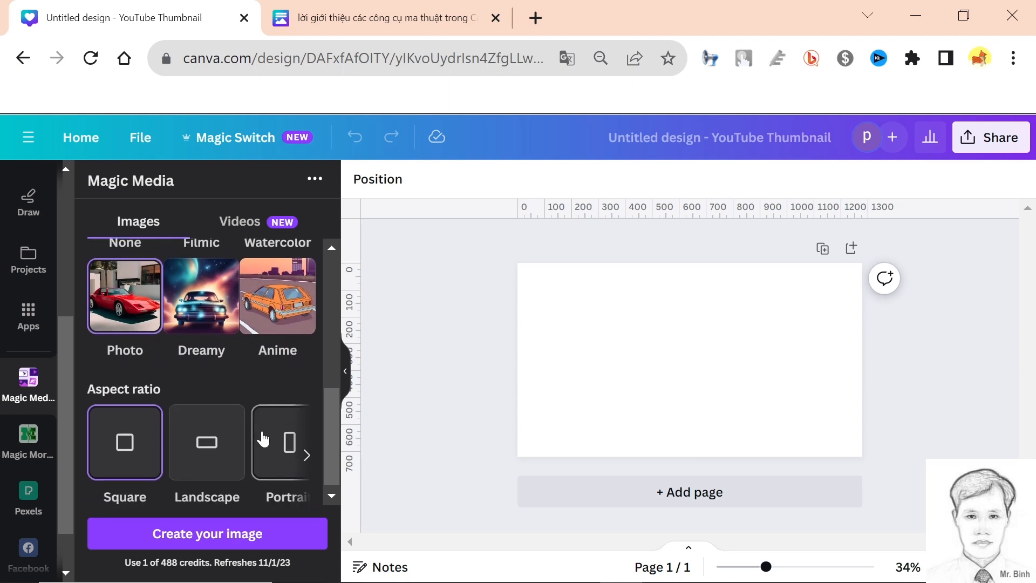
left_click(220, 430)
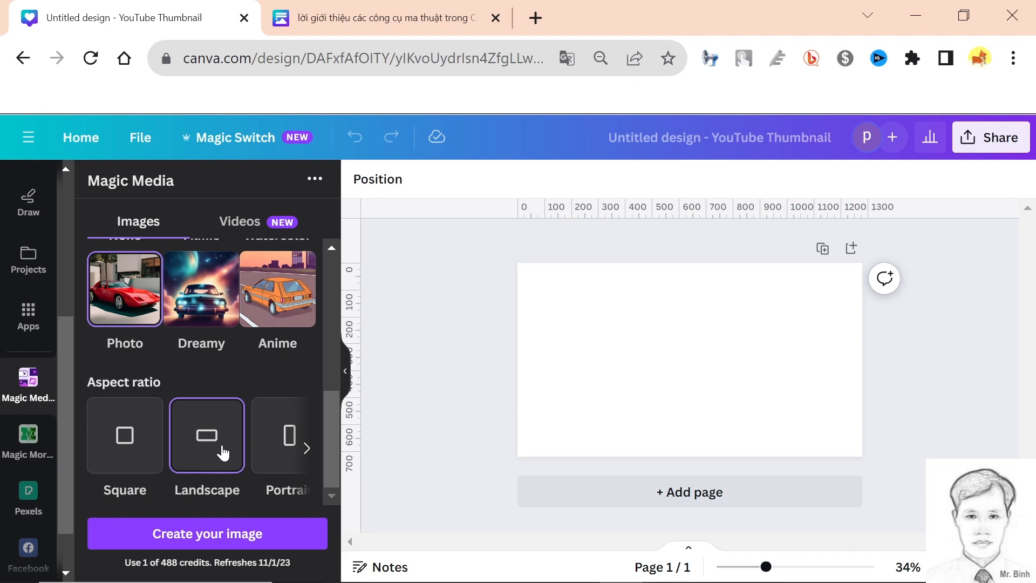
scroll(266, 459, "up", 5)
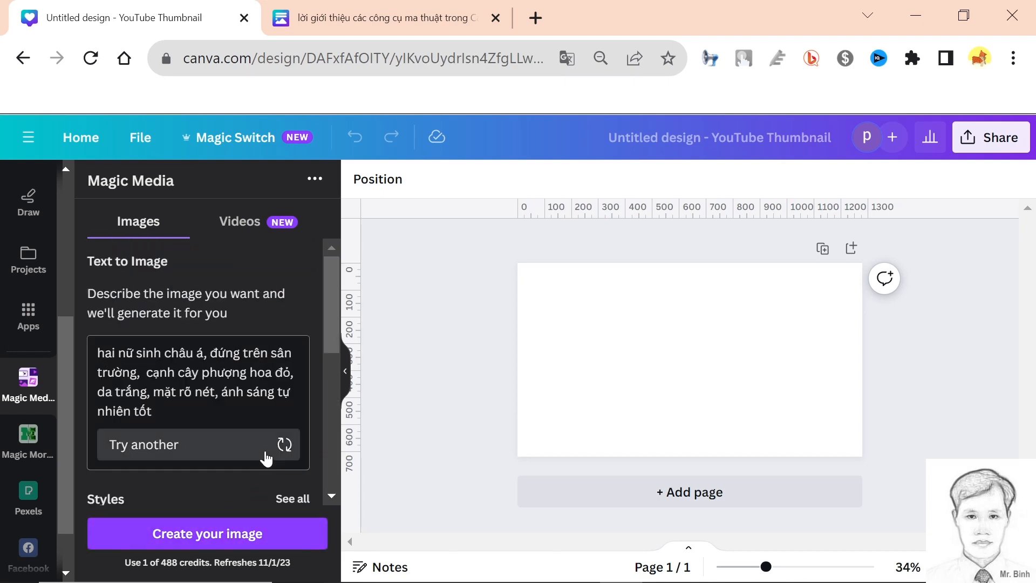
scroll(244, 442, "down", 5)
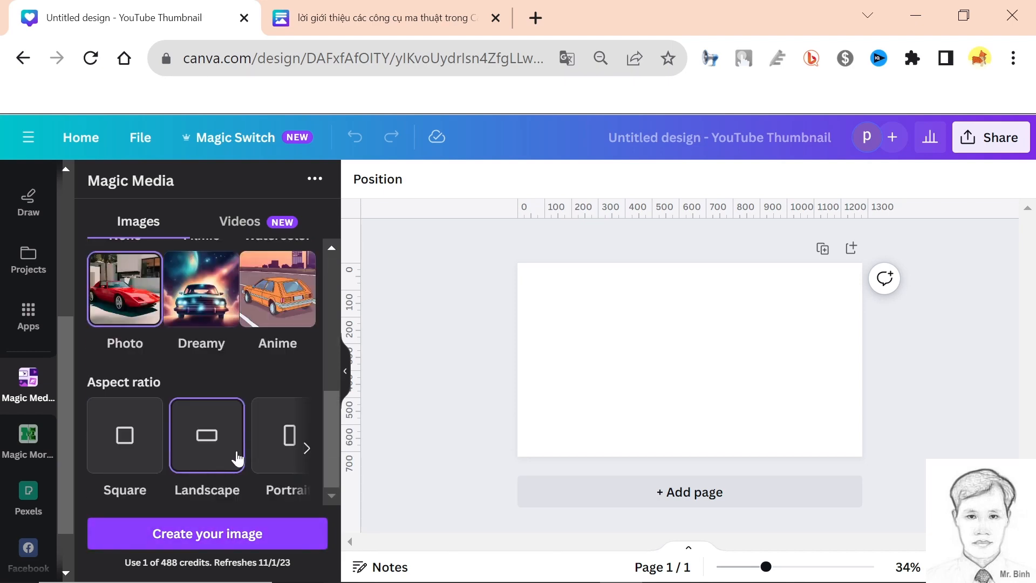
left_click(213, 537)
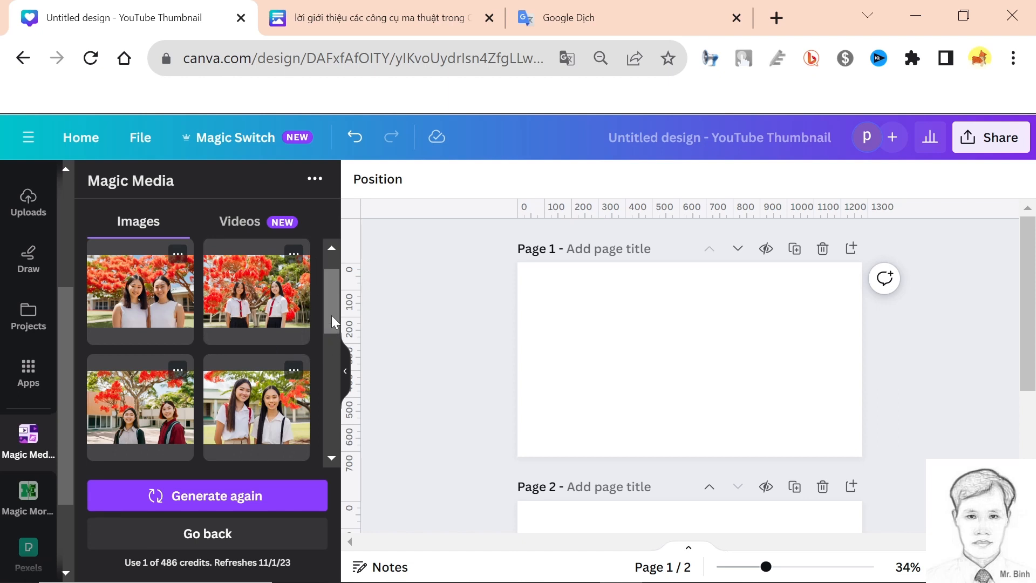
- Fill page 1 with the generated photo of the two students wearing backpacks and view it full screen
scroll(332, 322, "down", 1)
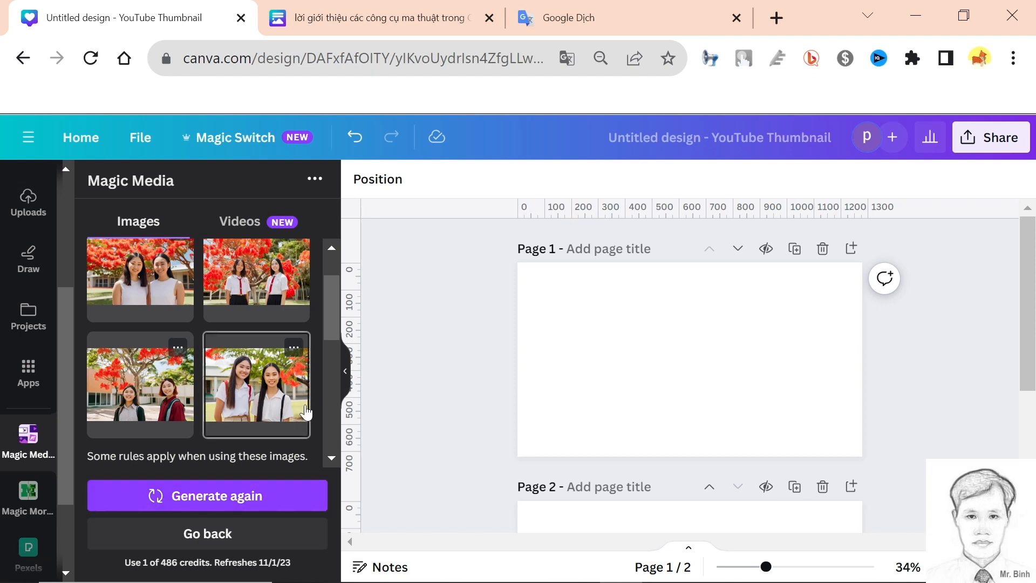
left_click(154, 390)
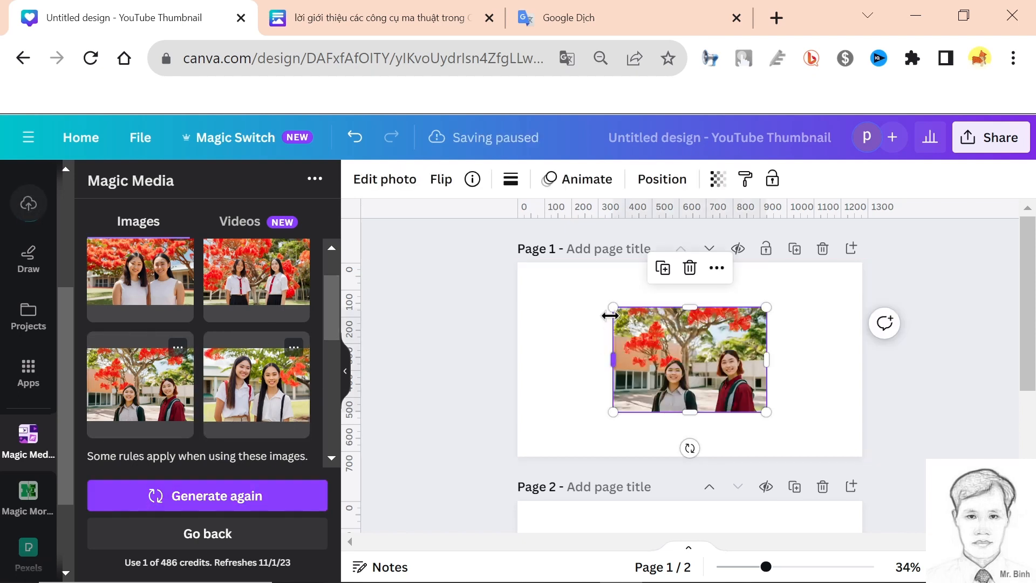
left_click_drag(613, 307, 546, 264)
left_click_drag(547, 412, 517, 433)
left_click_drag(769, 349, 863, 352)
left_click_drag(693, 432, 691, 456)
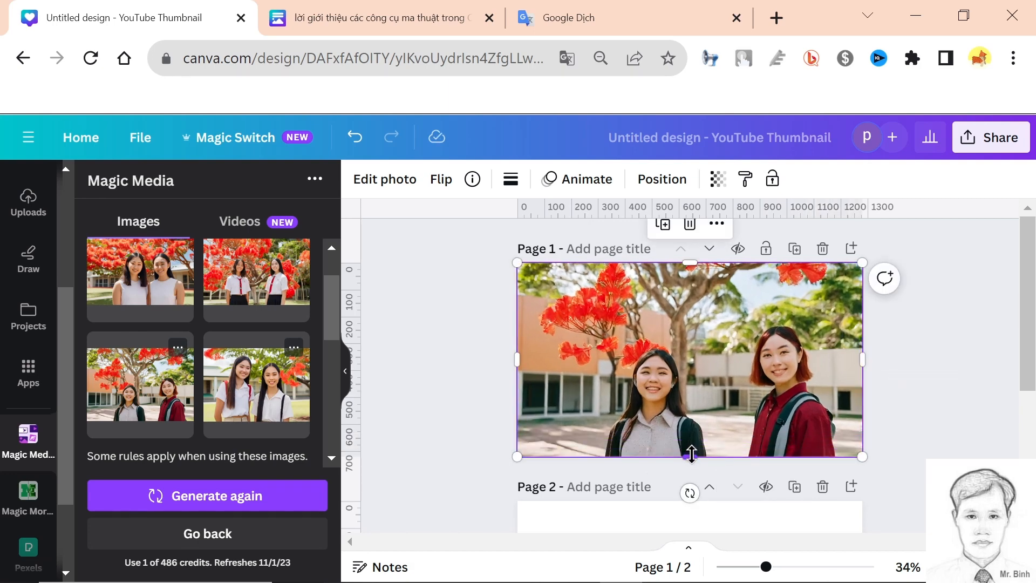
key("ctrl+alt+p")
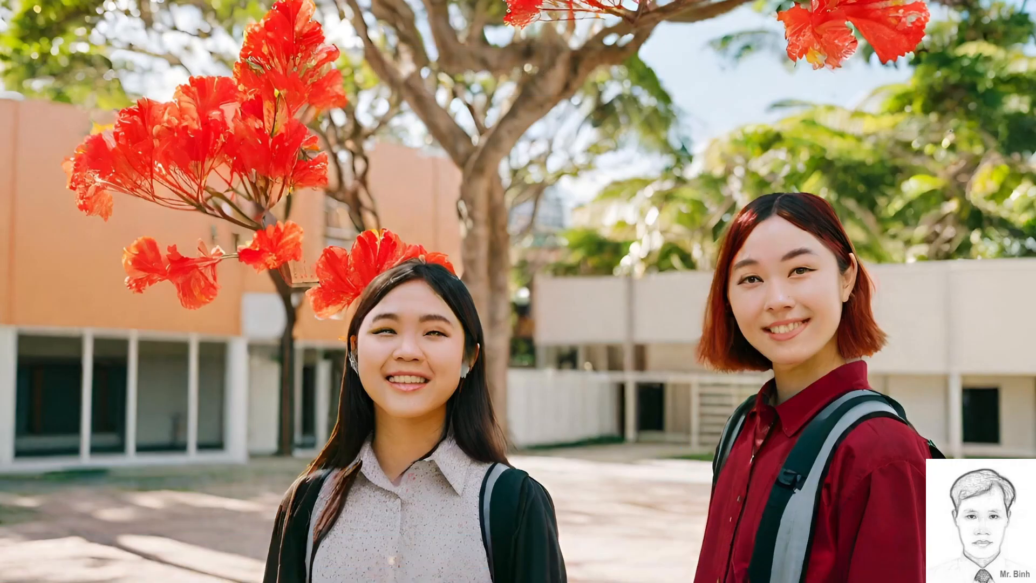
- Exit the full-screen view and look over the thumbnail pages in the editor
key("Escape")
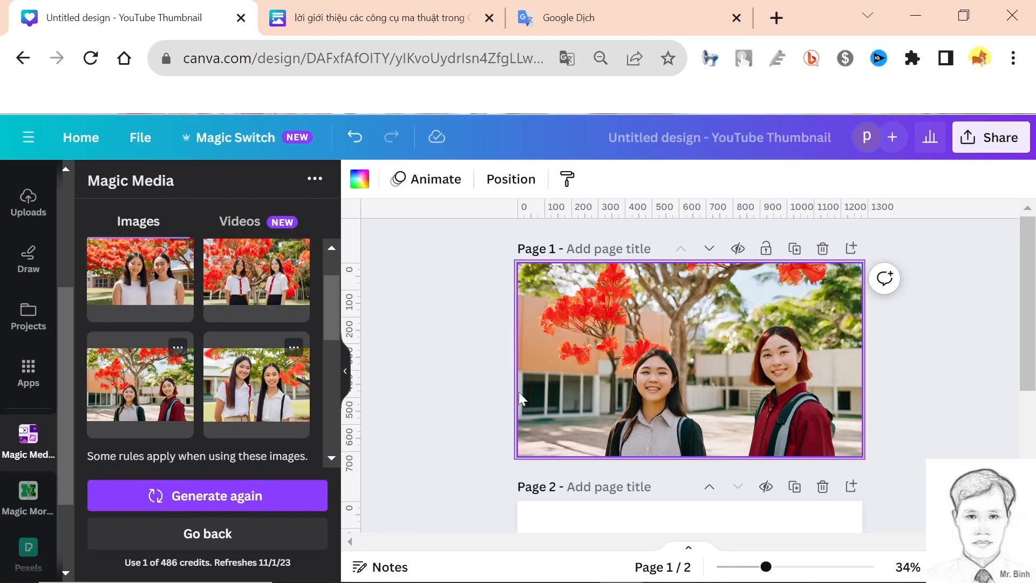
scroll(504, 393, "down", 3)
scroll(644, 362, "up", 3)
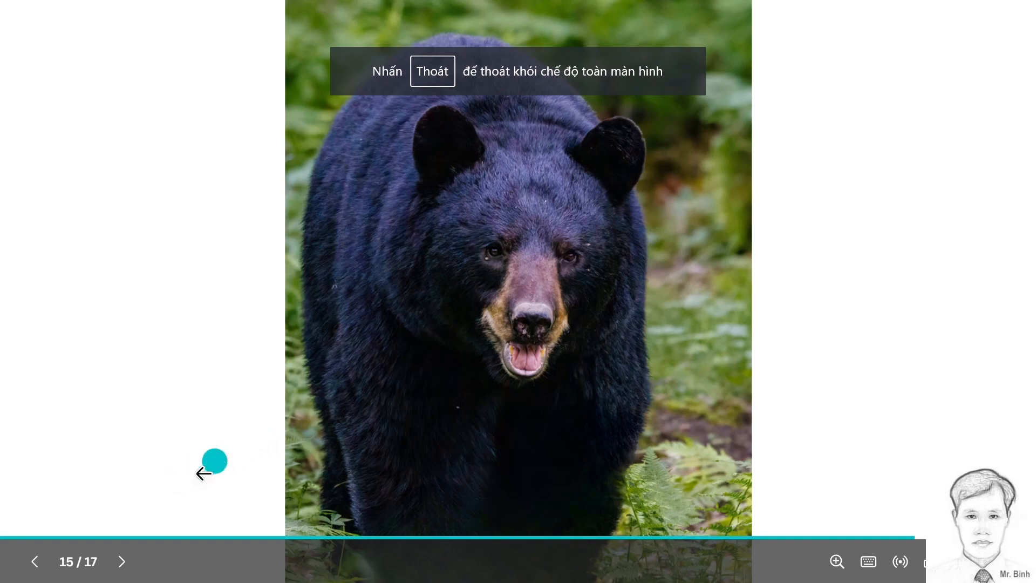
- View the meadow photo on the page before the bear in the full-screen presentation, return to the bear page, and exit to the editor
left_click(32, 563)
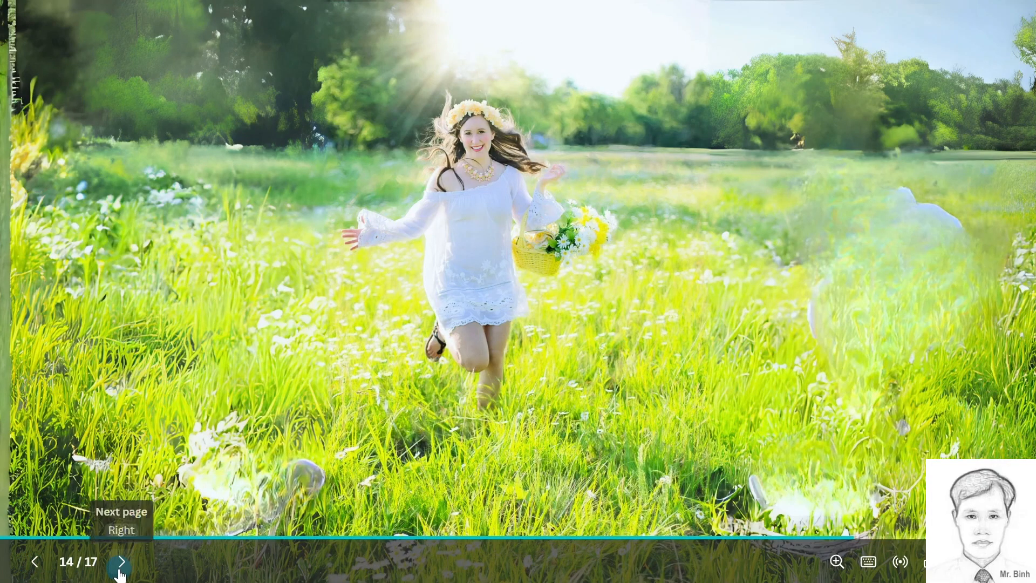
left_click(119, 563)
key("Escape")
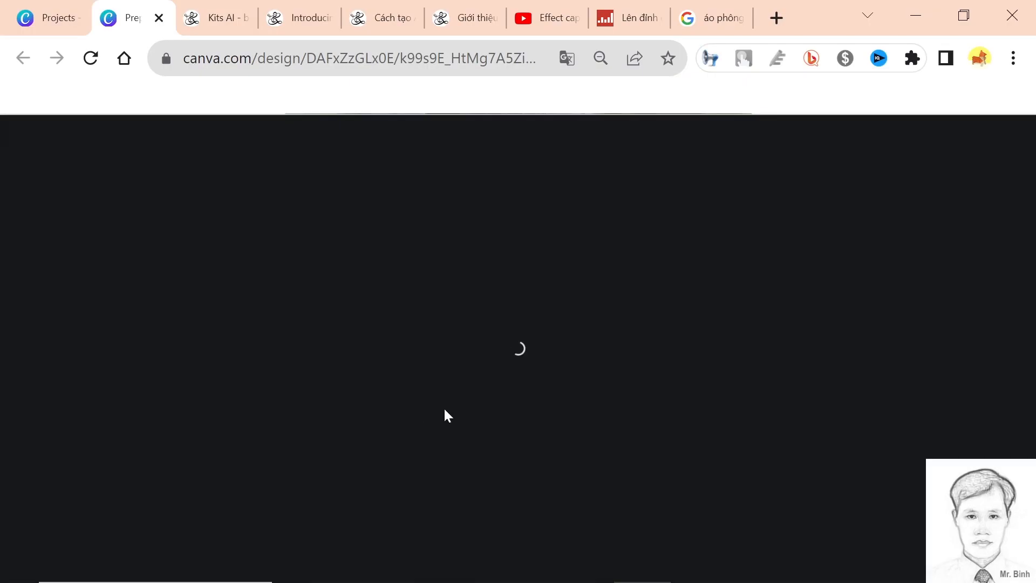
- Examine the Magic Expand example pages with the meadow and bear photos, pages 14 to 16 of Prepare Images 1920x1080
scroll(620, 404, "down", 5)
scroll(621, 402, "up", 10)
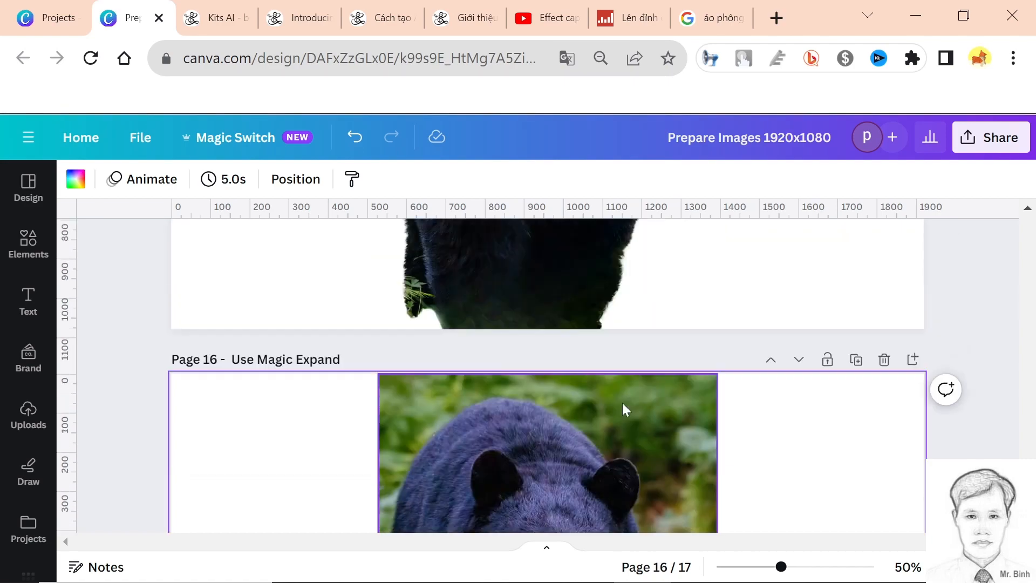
scroll(622, 401, "up", 3)
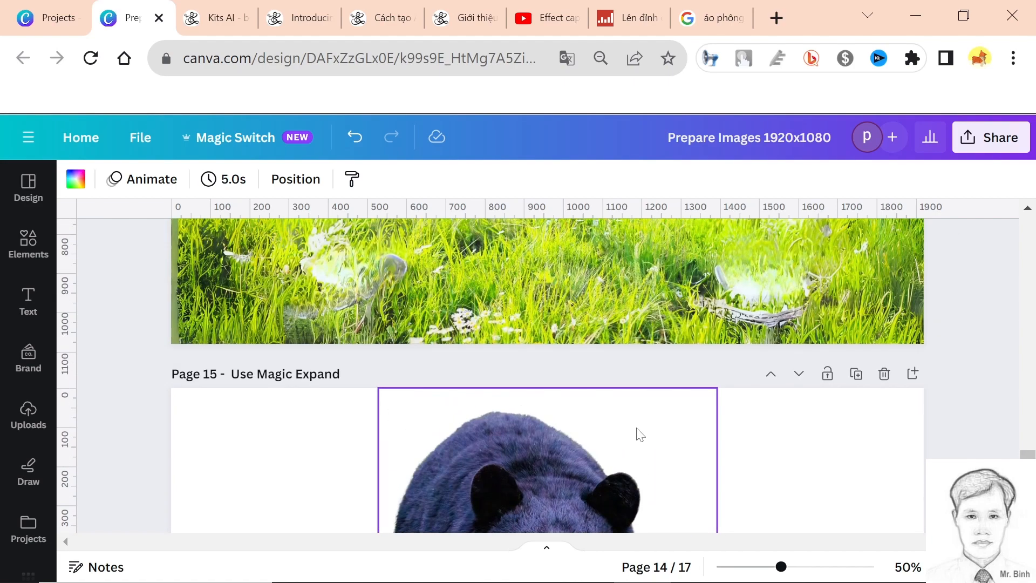
scroll(638, 432, "down", 3)
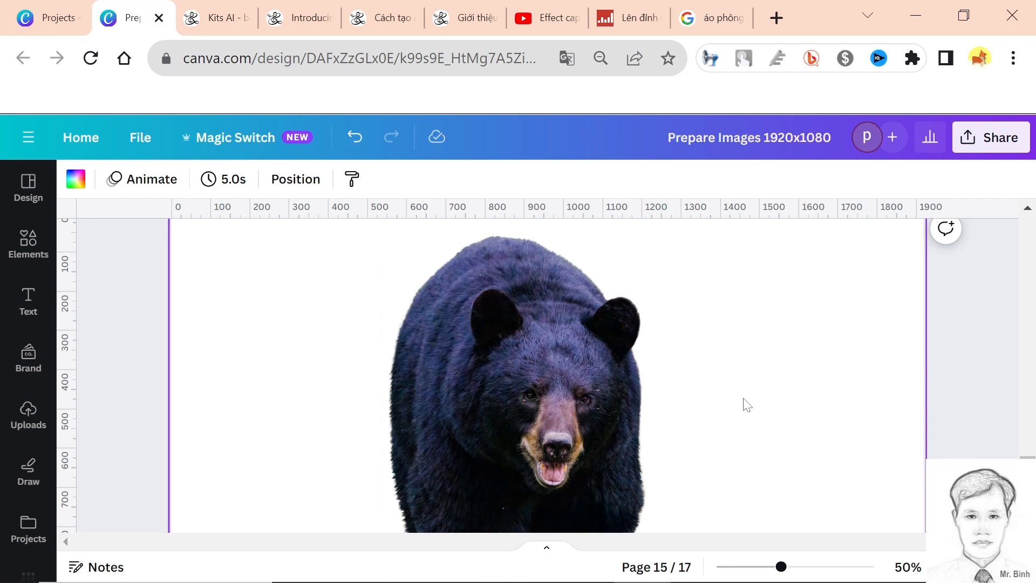
scroll(744, 400, "down", 3)
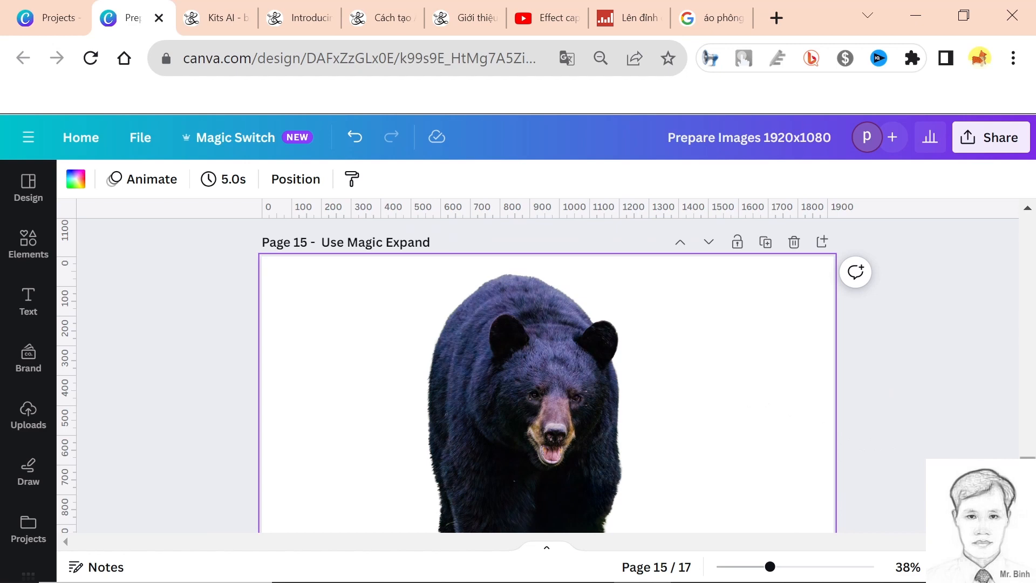
scroll(777, 410, "down", 2)
scroll(777, 410, "up", 4)
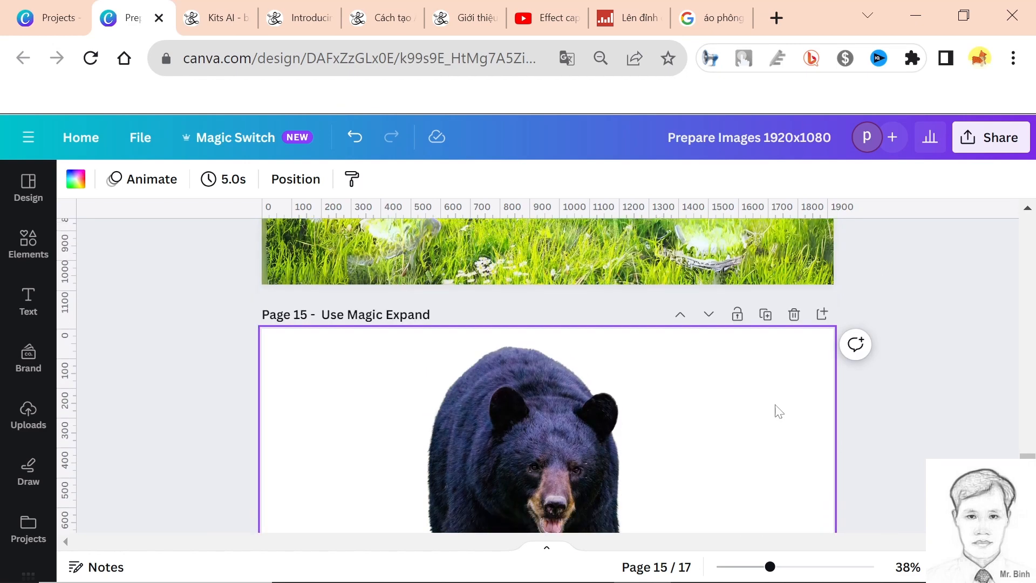
scroll(777, 412, "down", 3)
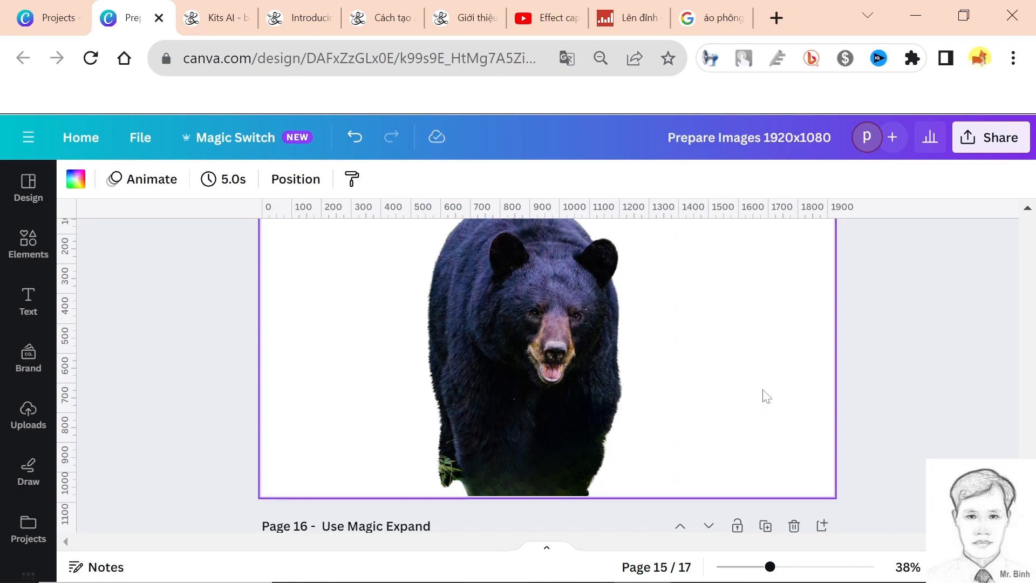
- Go back to page 1 and review the Magic Text, Magic Grab and Magic Edit example pages through page 12
scroll(764, 399, "up", 5)
scroll(759, 410, "up", 15)
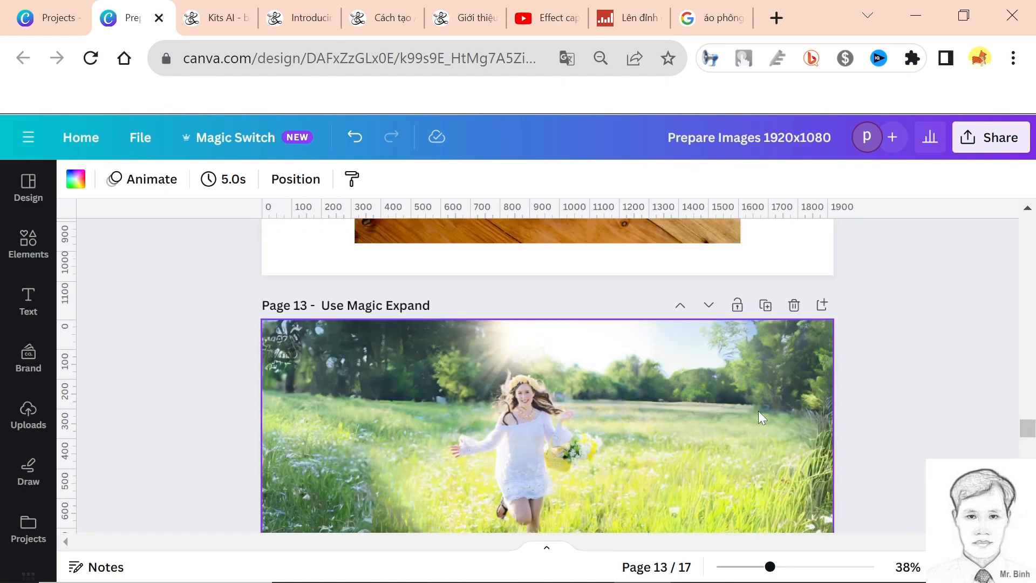
scroll(765, 425, "up", 15)
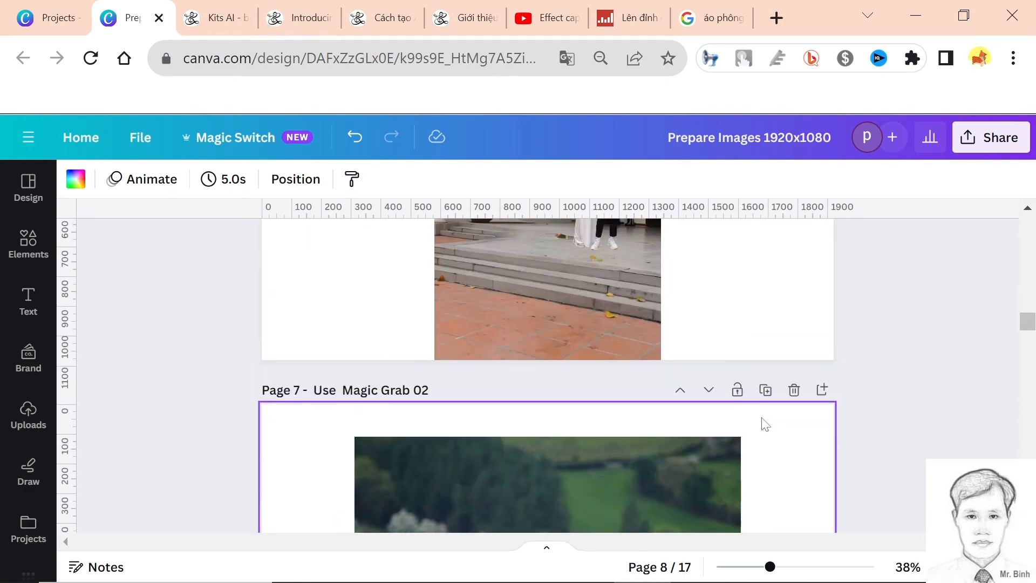
scroll(765, 424, "up", 5)
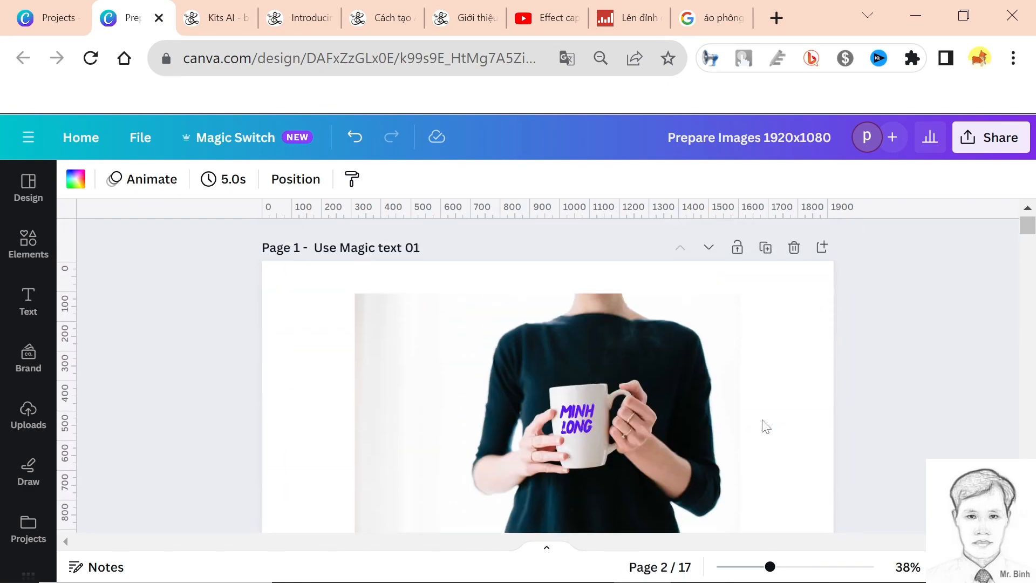
scroll(689, 426, "down", 3)
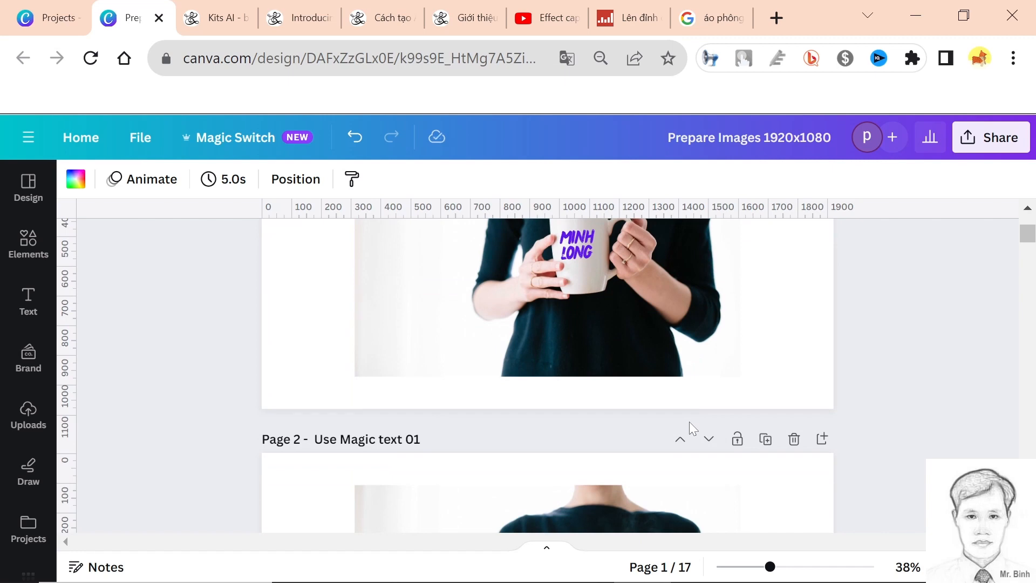
scroll(689, 422, "up", 3)
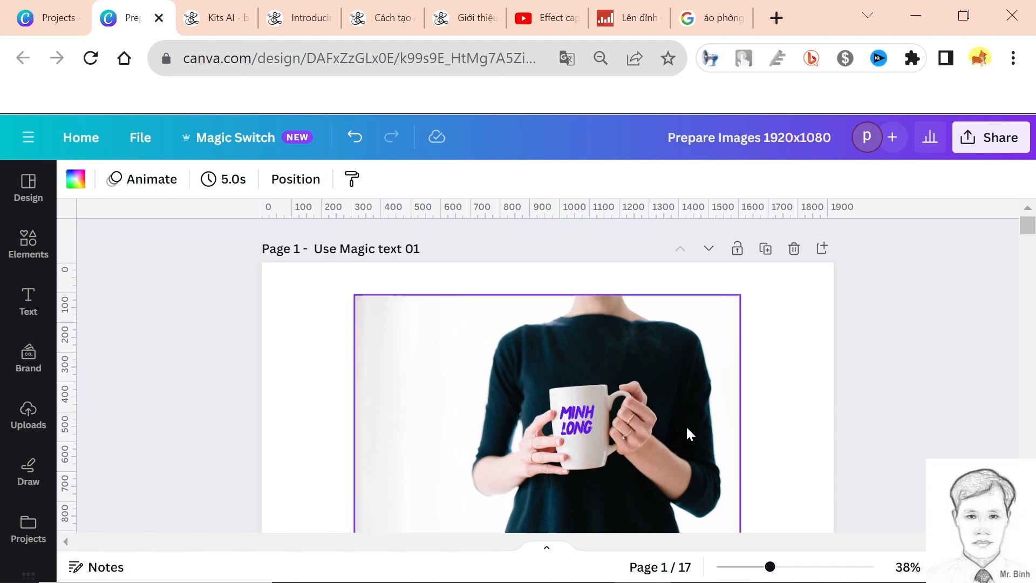
scroll(688, 432, "down", 6)
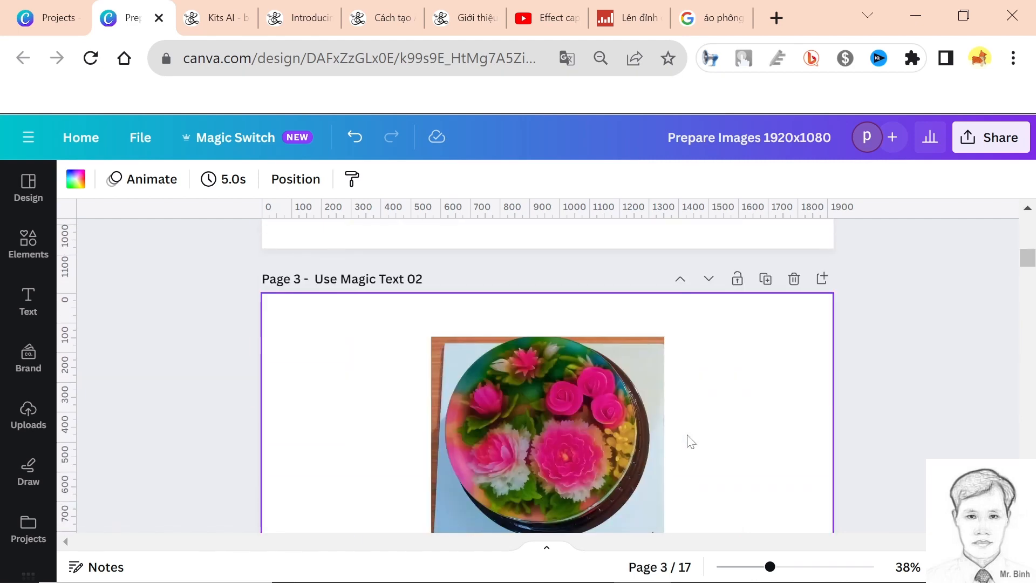
scroll(688, 442, "down", 5)
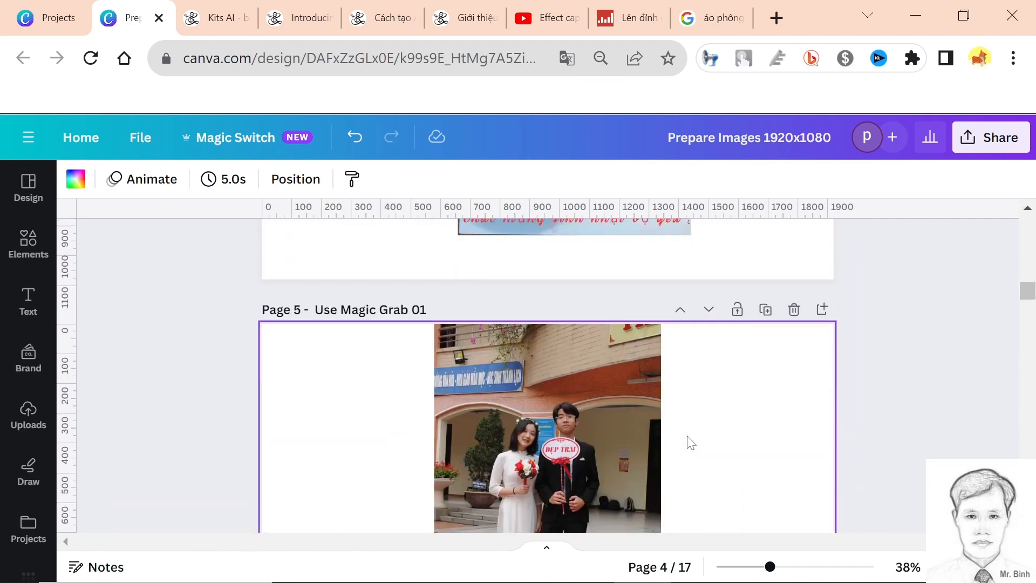
scroll(691, 443, "down", 3)
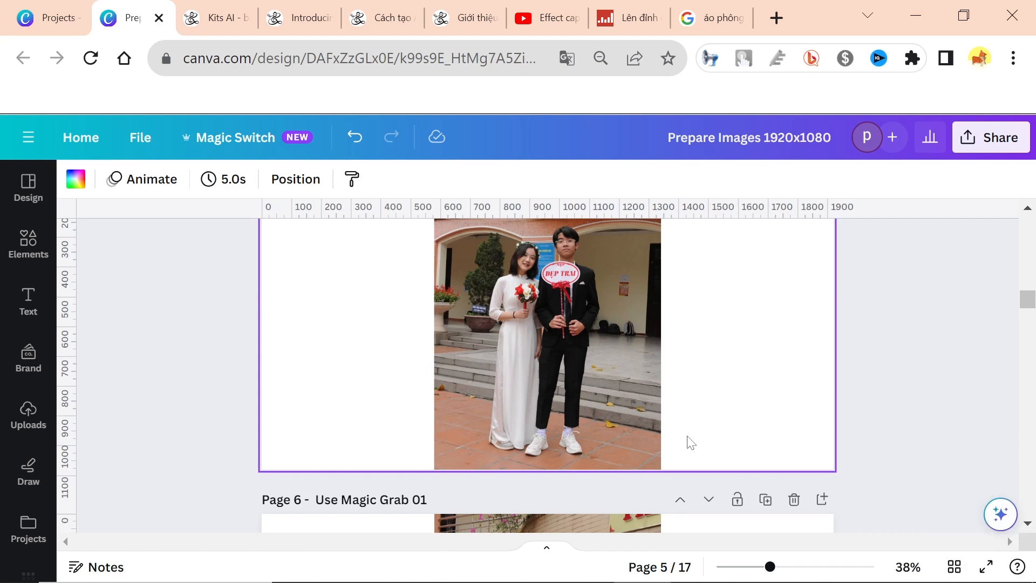
scroll(691, 443, "down", 3)
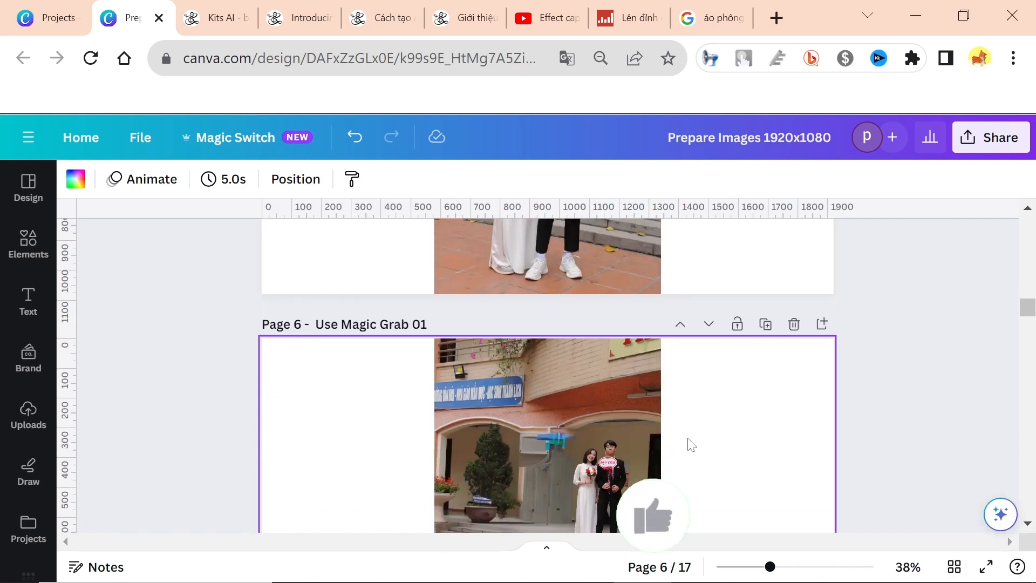
scroll(692, 444, "down", 2)
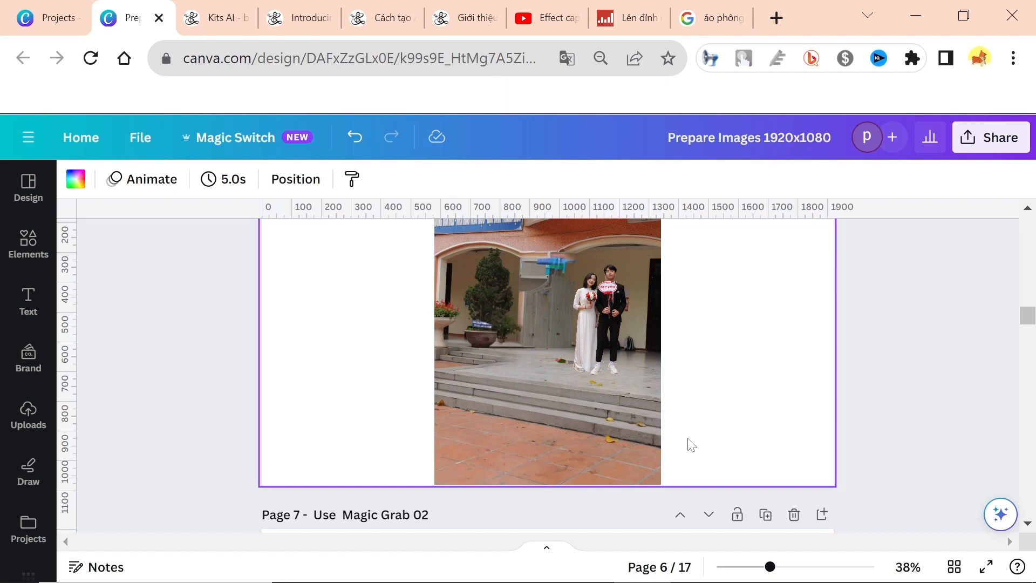
scroll(691, 444, "down", 5)
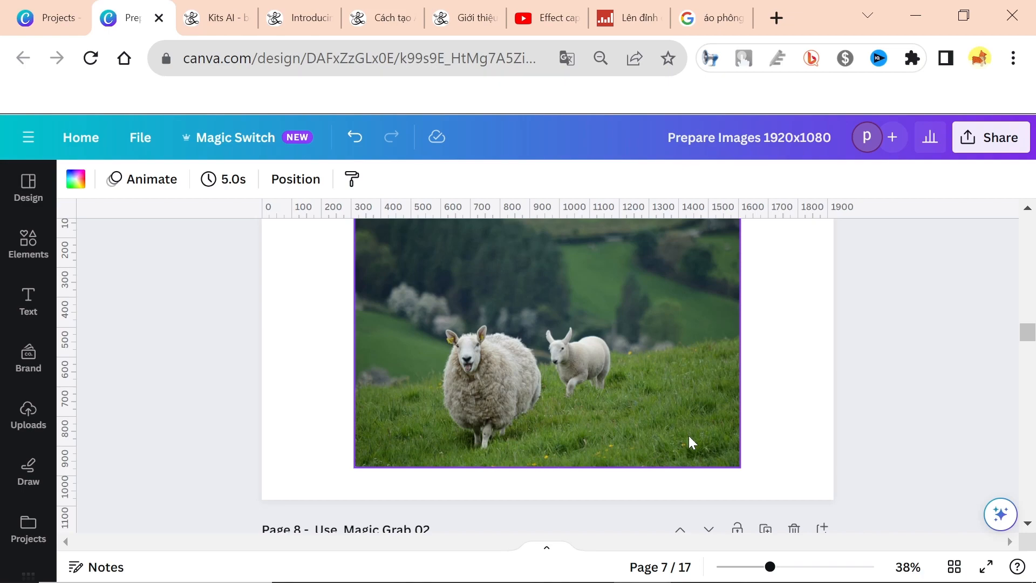
scroll(689, 436, "down", 10)
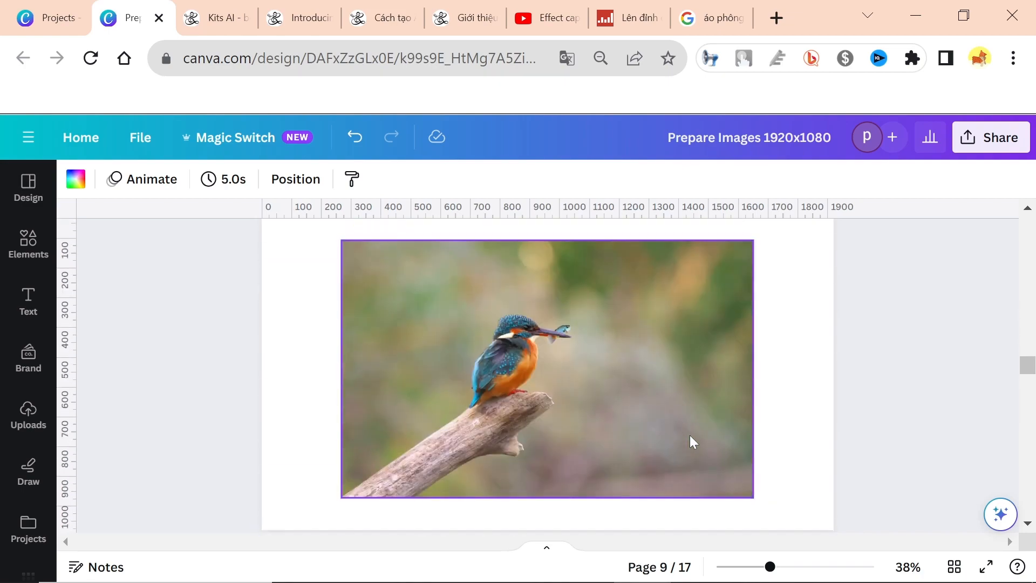
scroll(693, 442, "down", 10)
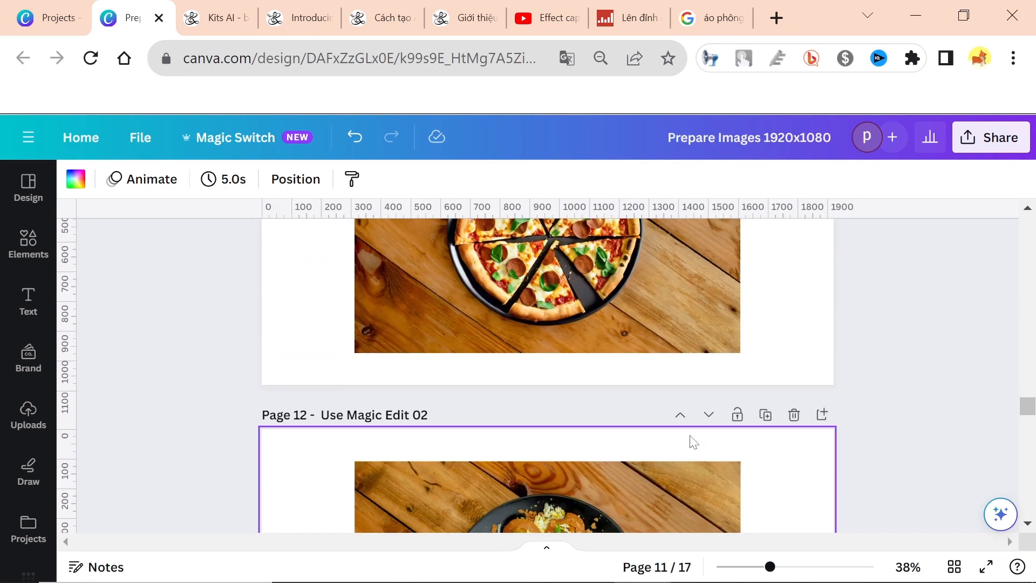